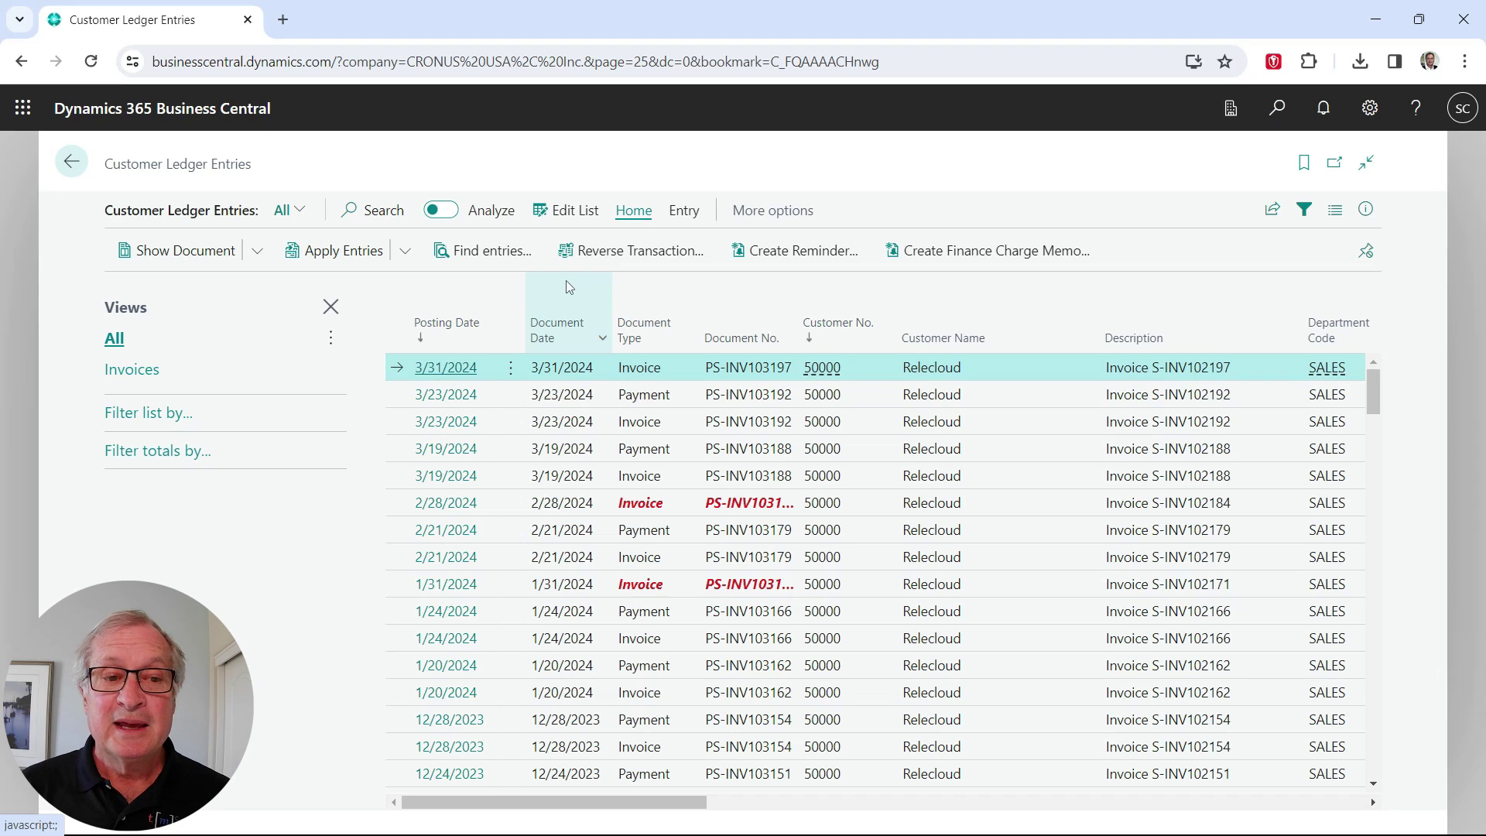
- Filter the customer ledger entries to the Invoices view and open them in Excel
click(126, 372)
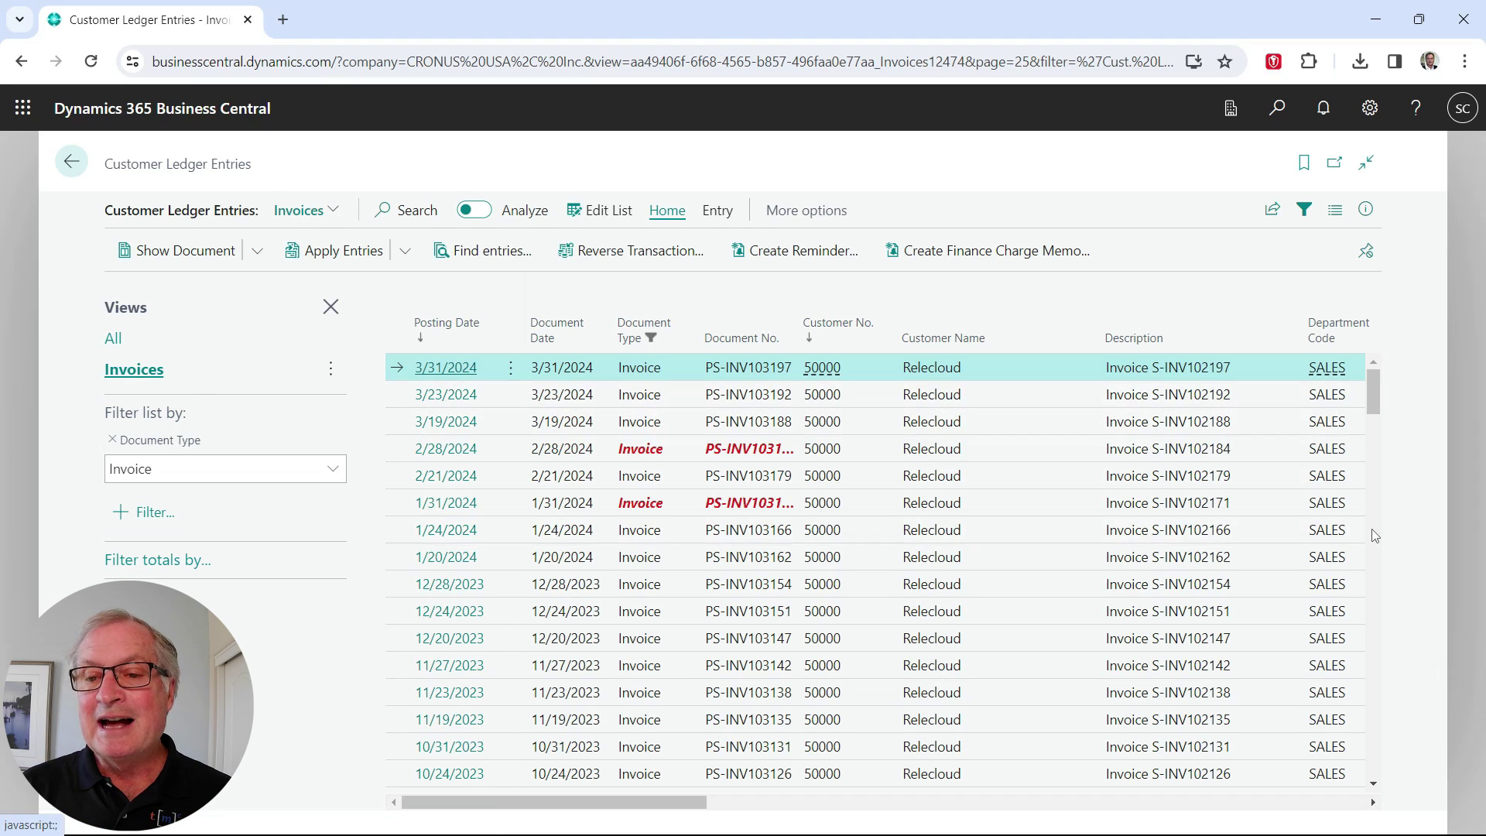
click(1271, 209)
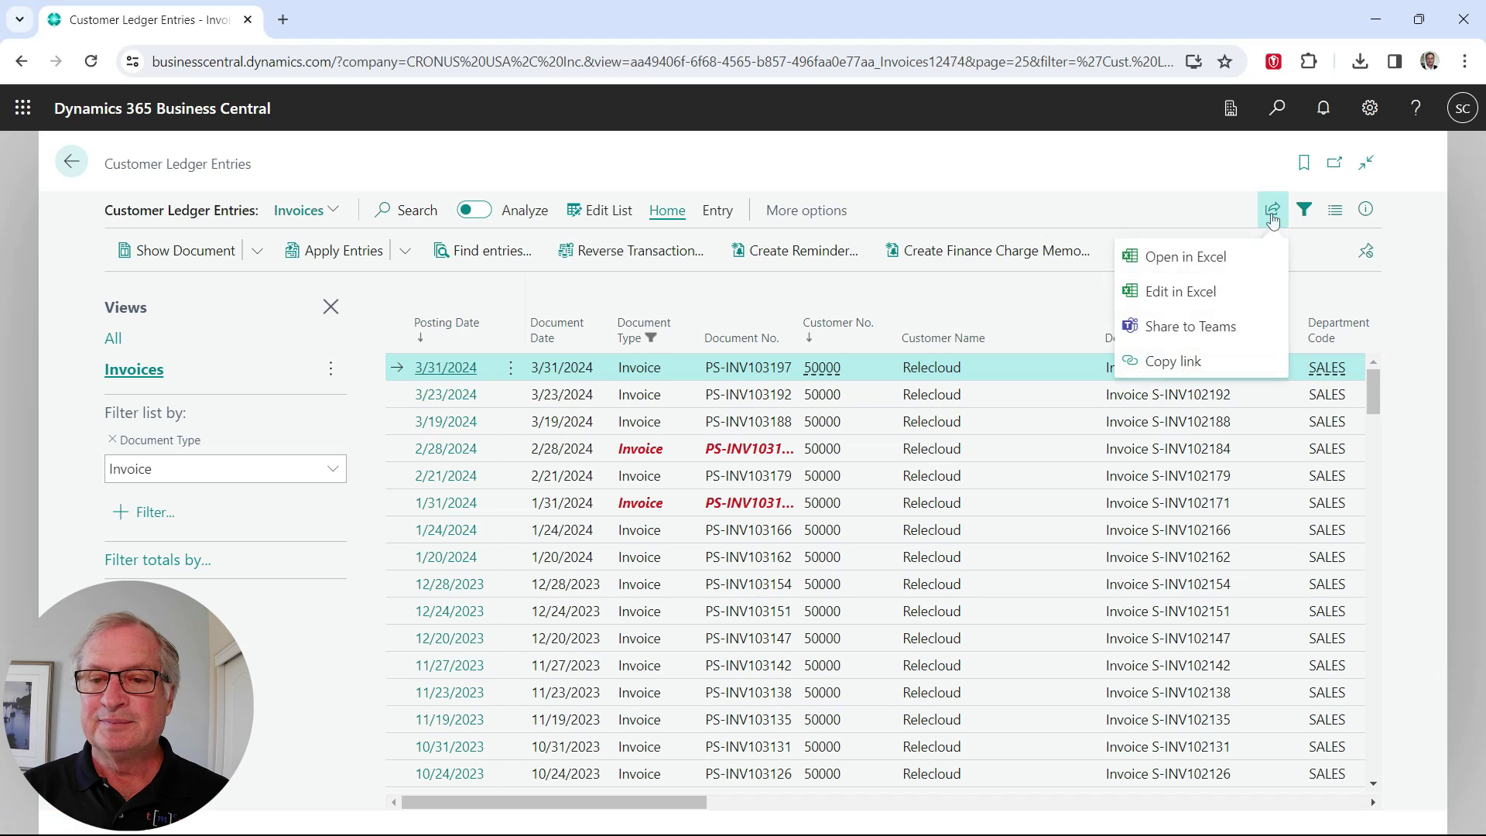
click(1179, 264)
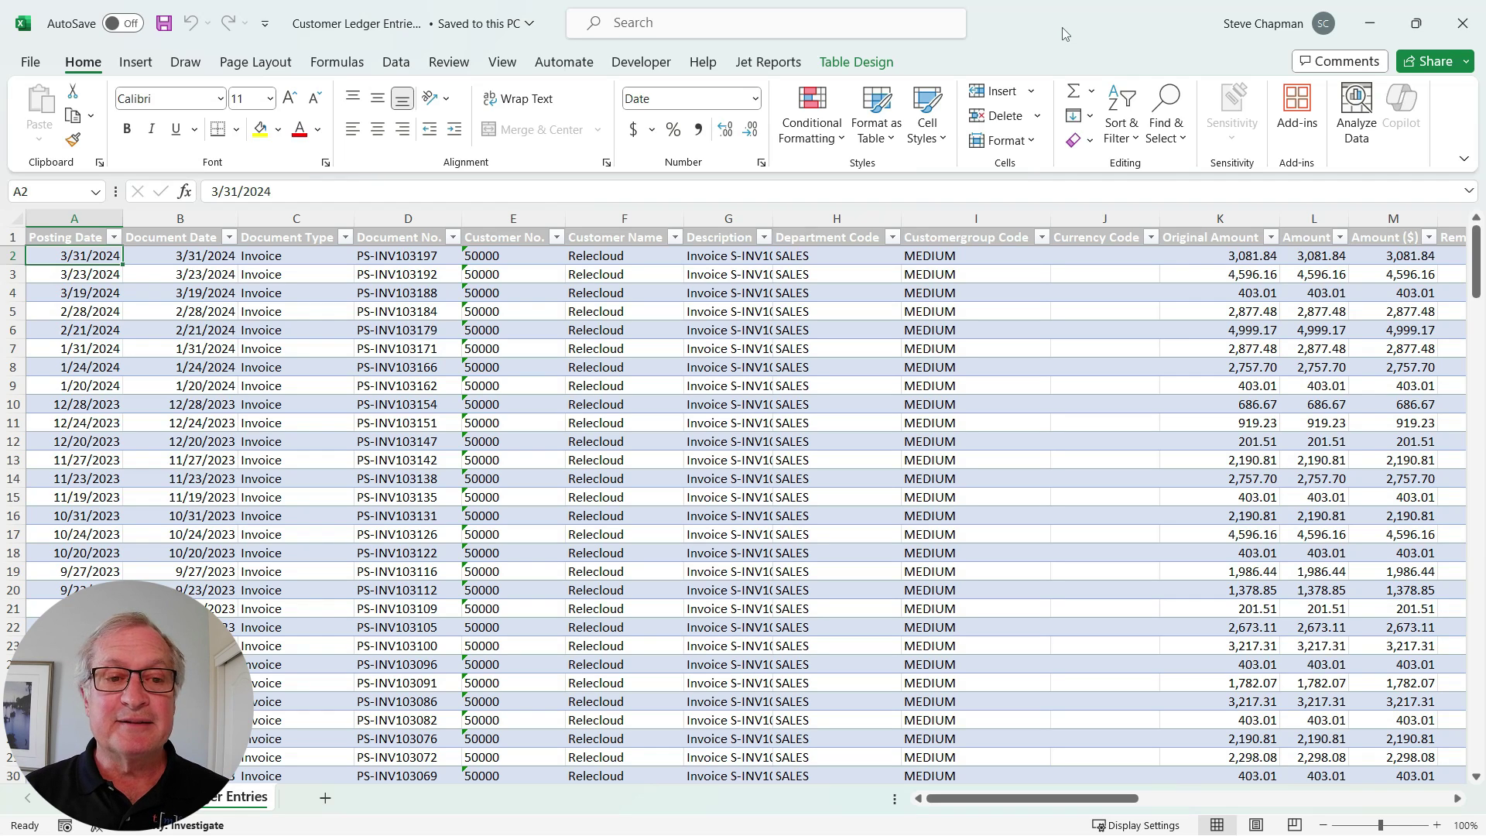
- Upload a copy of the exported ledger workbook to the work OneDrive
click(529, 23)
click(532, 424)
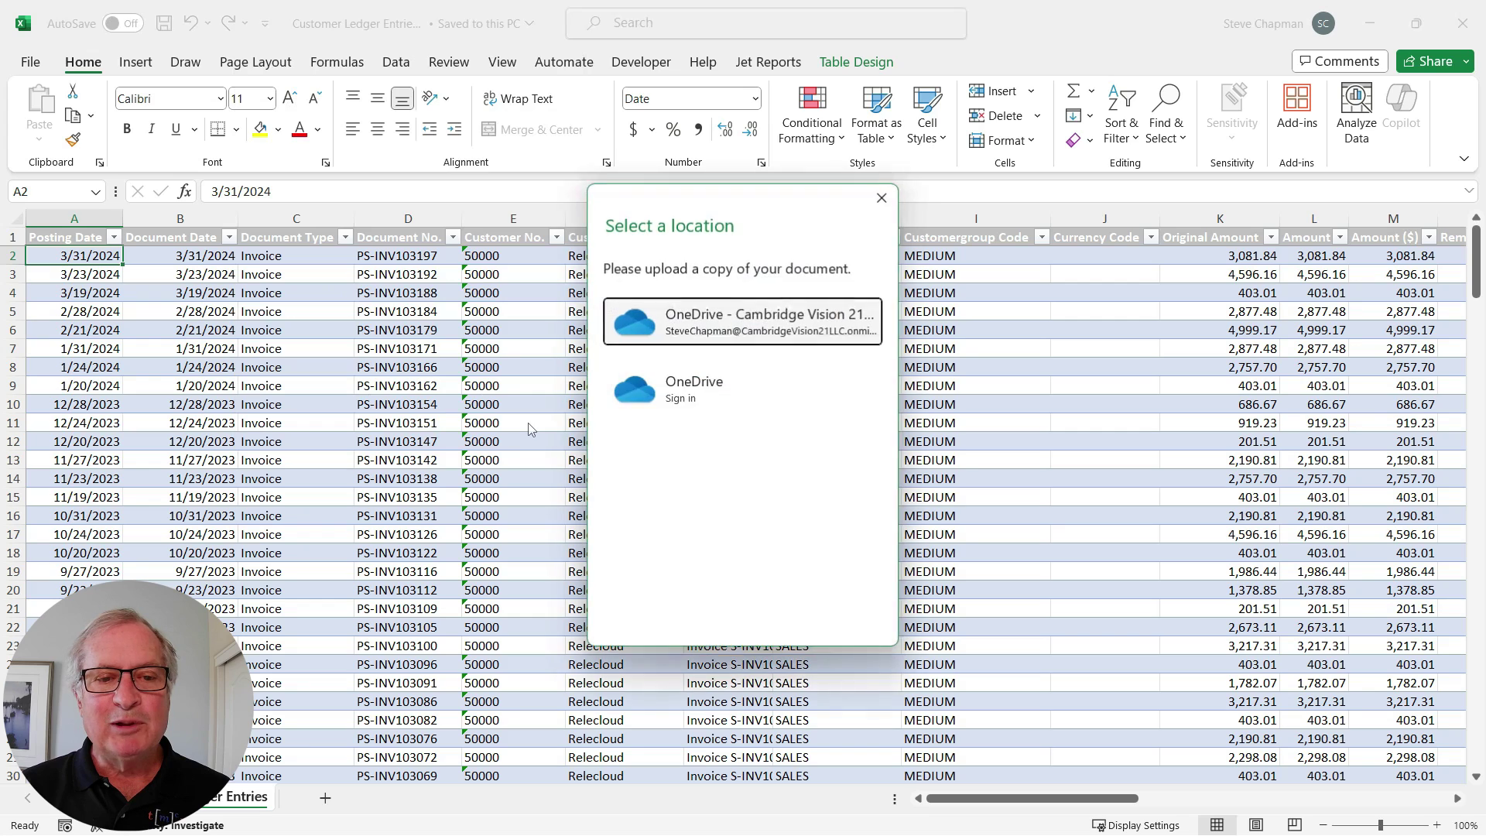
click(744, 316)
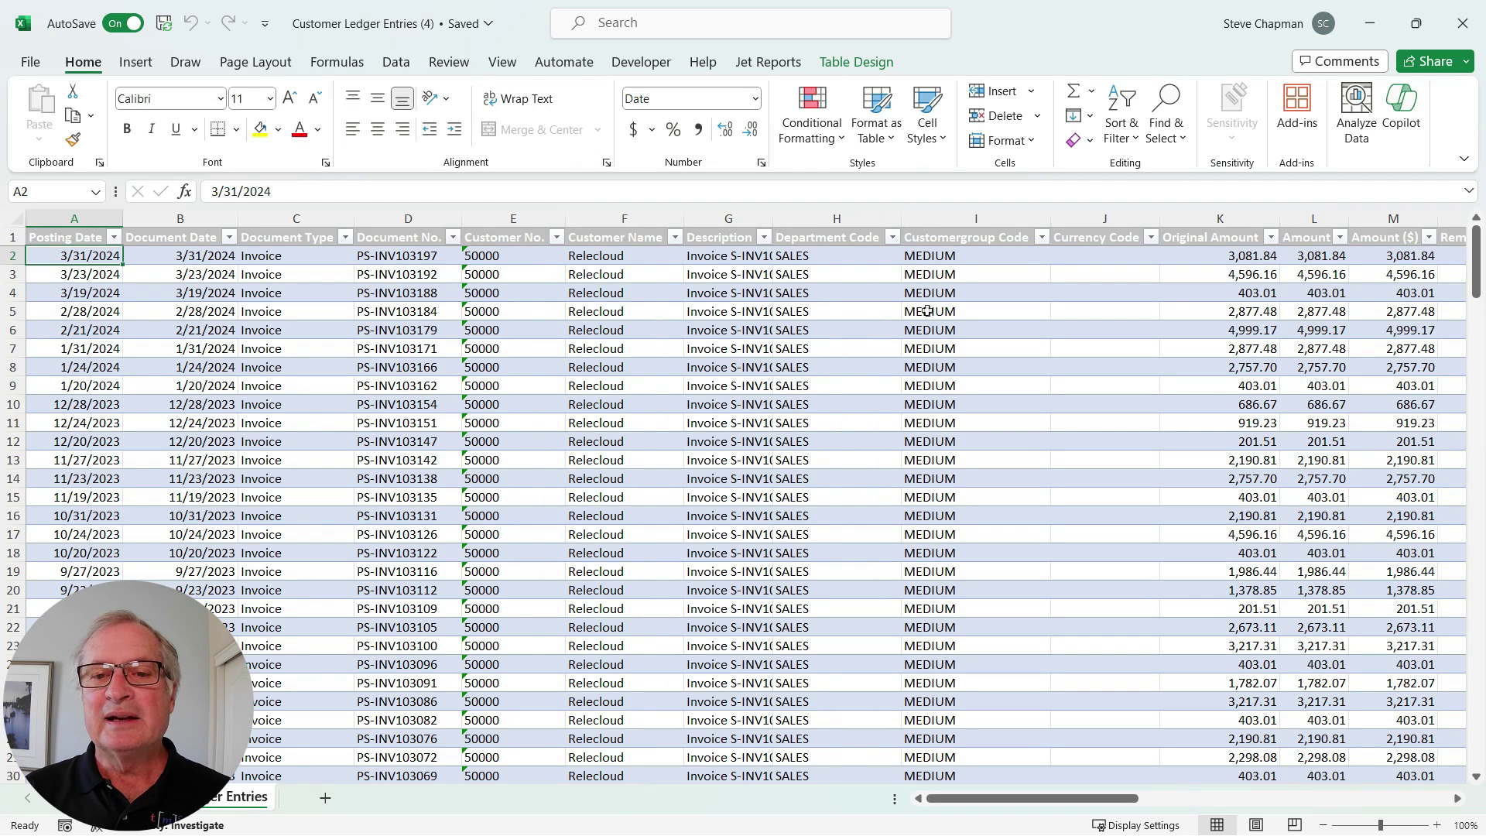
click(1399, 105)
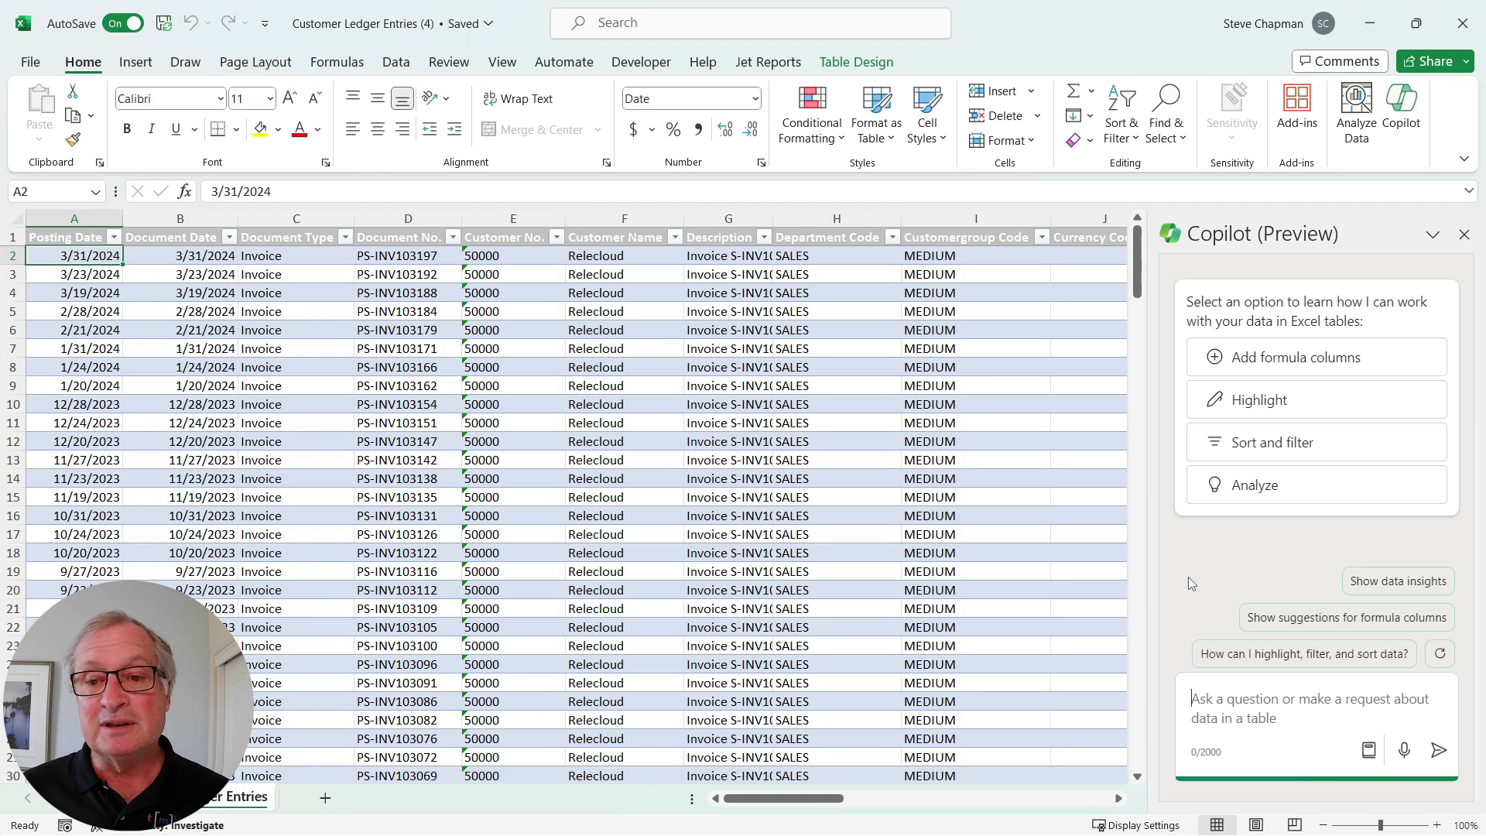
- Ask Copilot for a Pareto analysis of Original Amount by Customer Name and add it to a new sheet
text(perform a pareto analysis of these customer sales, using Original Amount, and summarizing by customer name.)
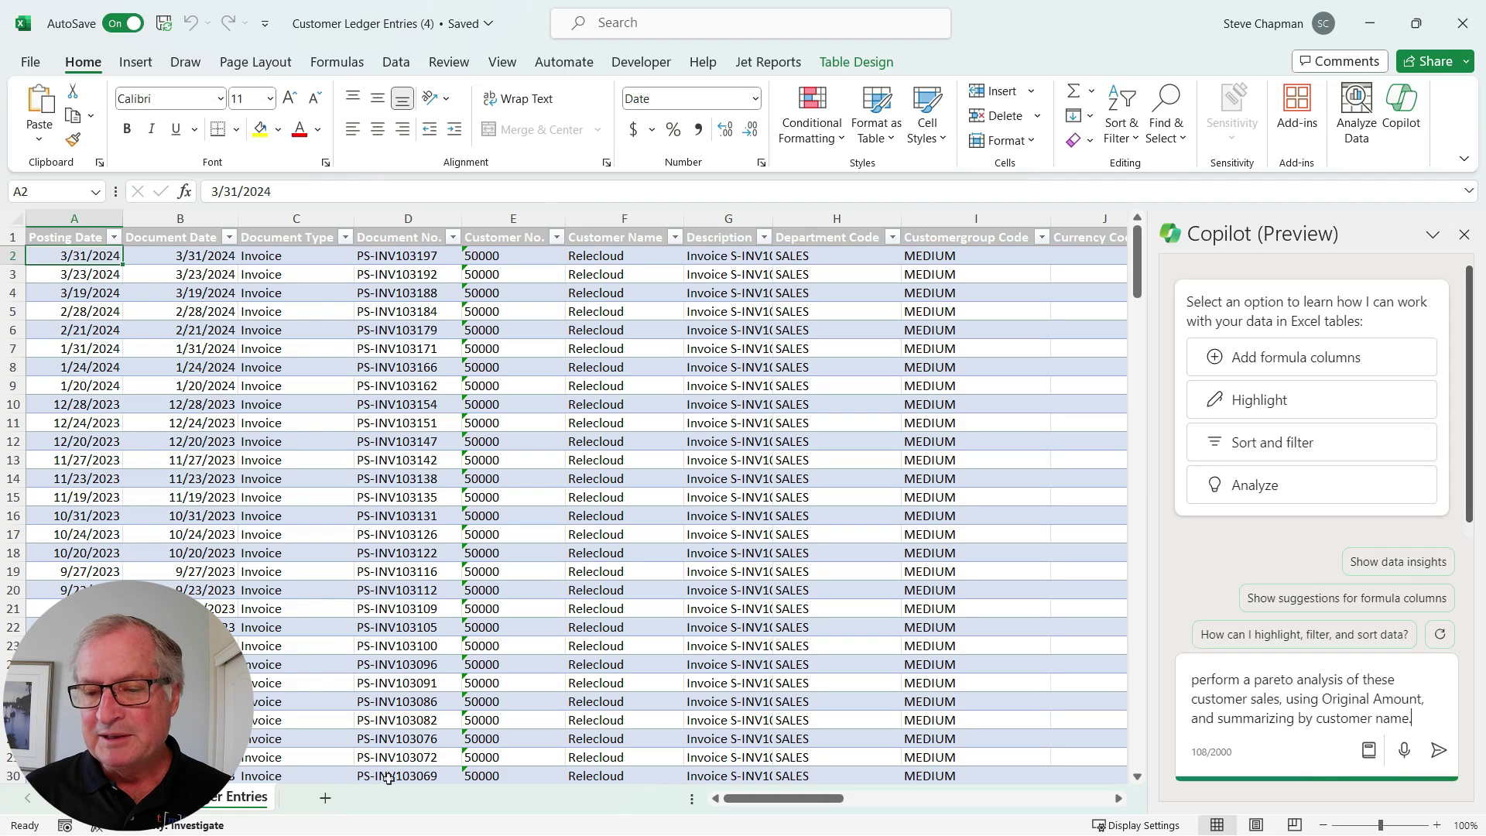
click(1438, 751)
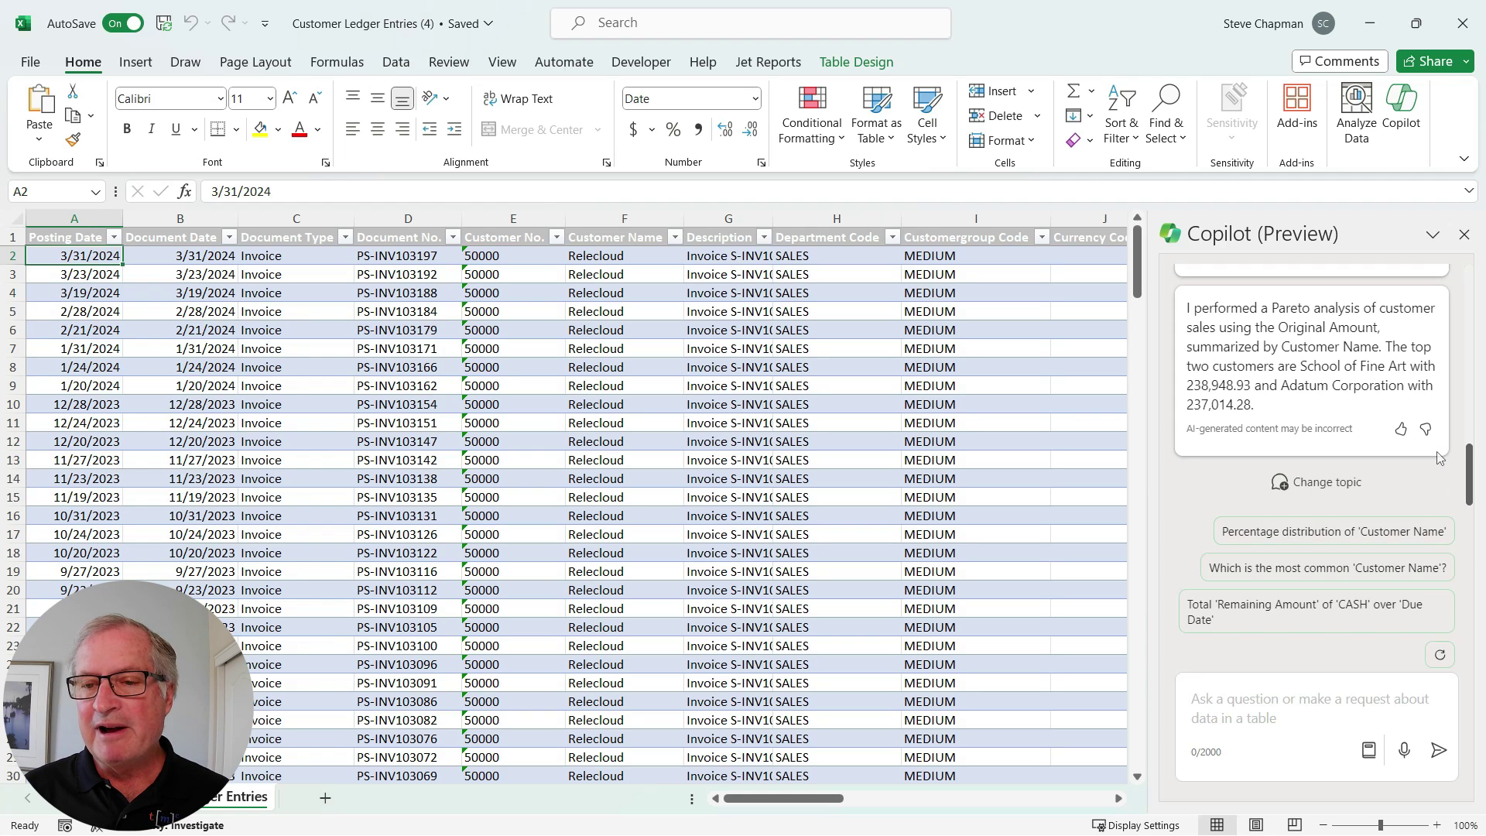
scroll(1438, 458, up, 5)
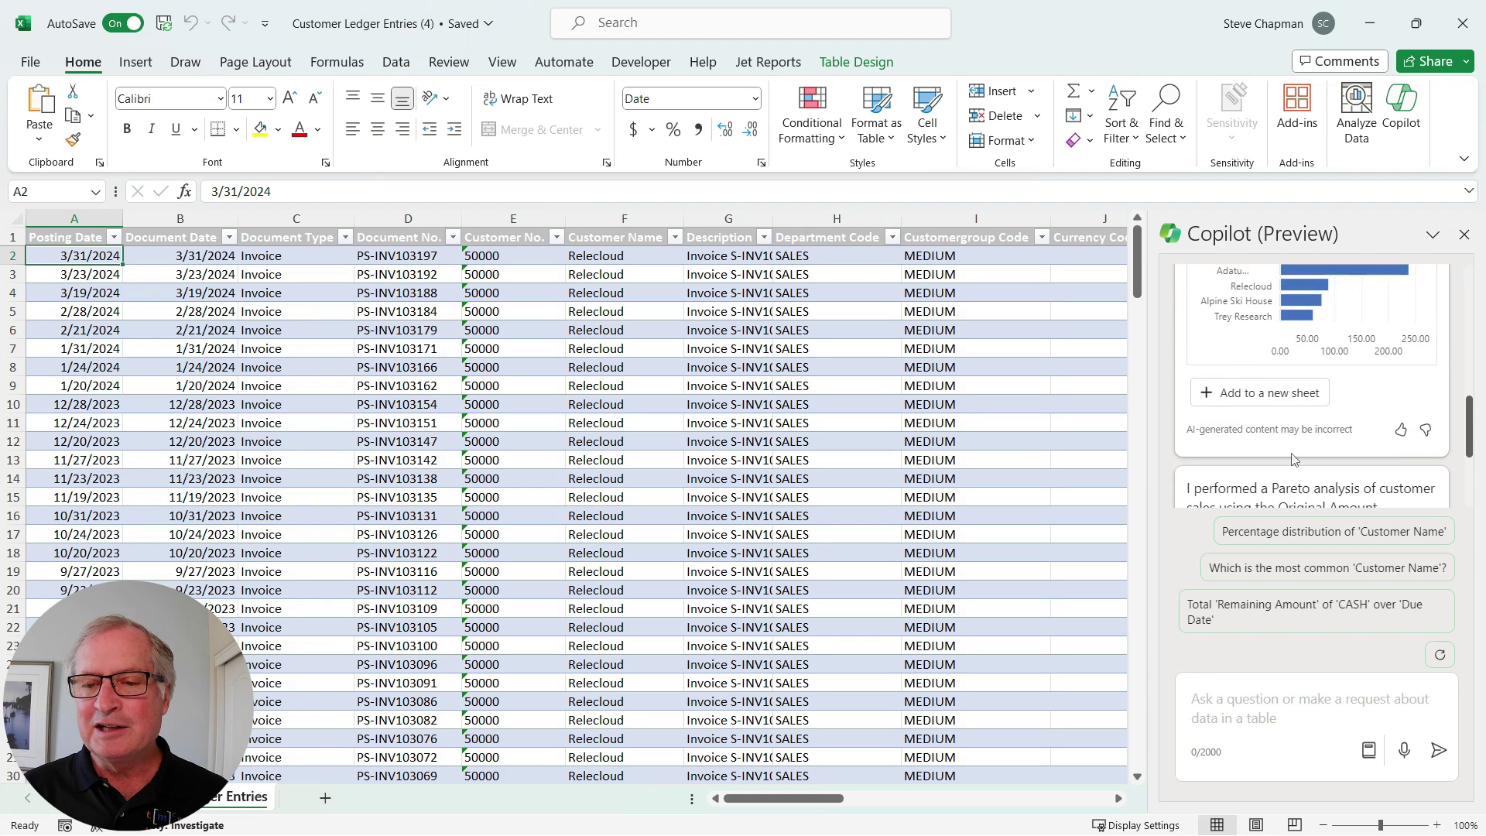
click(1257, 394)
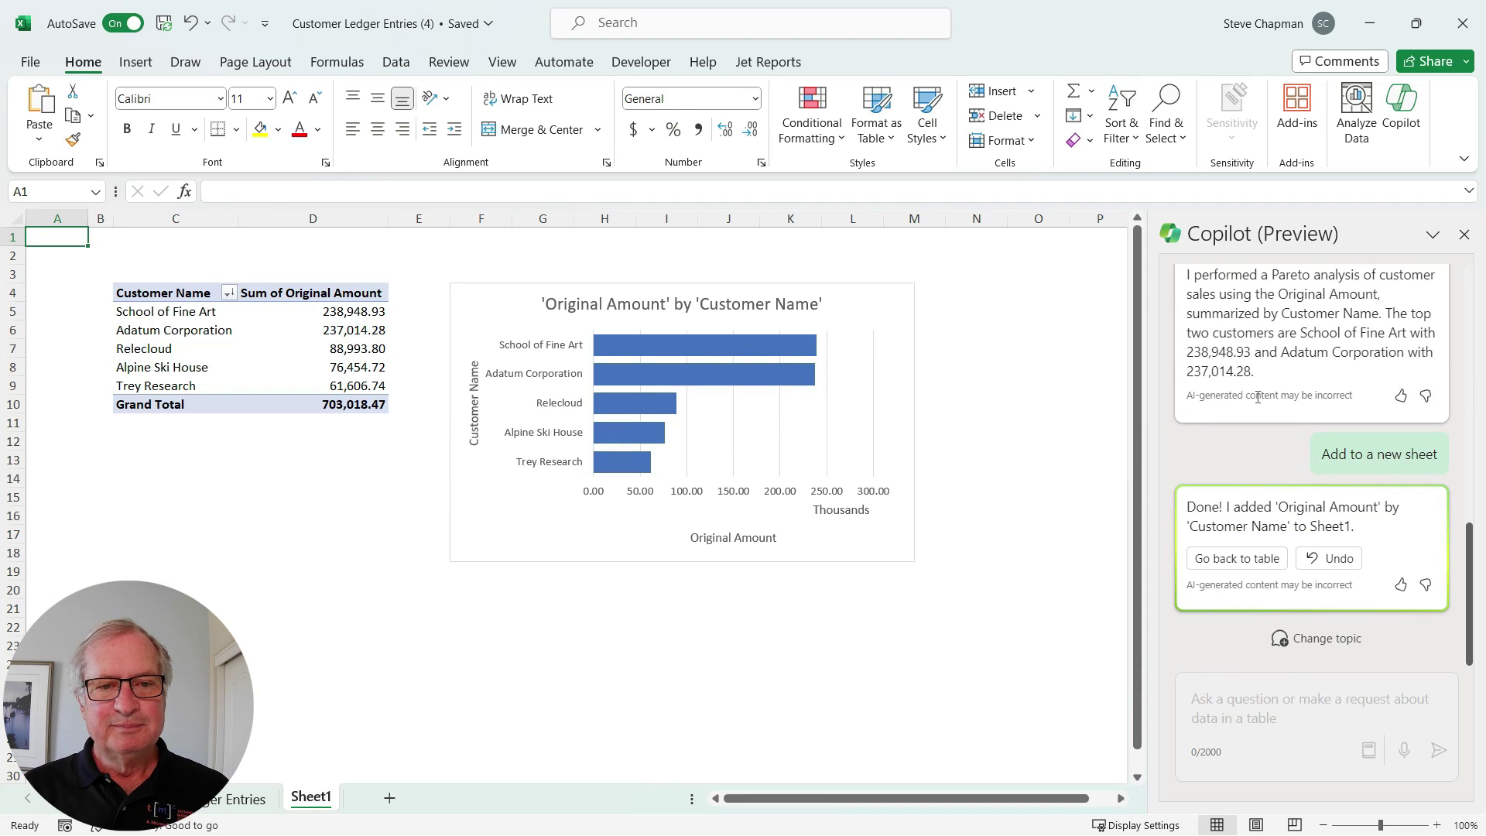
- Copy Copilot's Pareto summary paragraph into cell C23 below the customer totals and chart
drag(1257, 396, 403, 831)
key(ctrl+c)
click(176, 646)
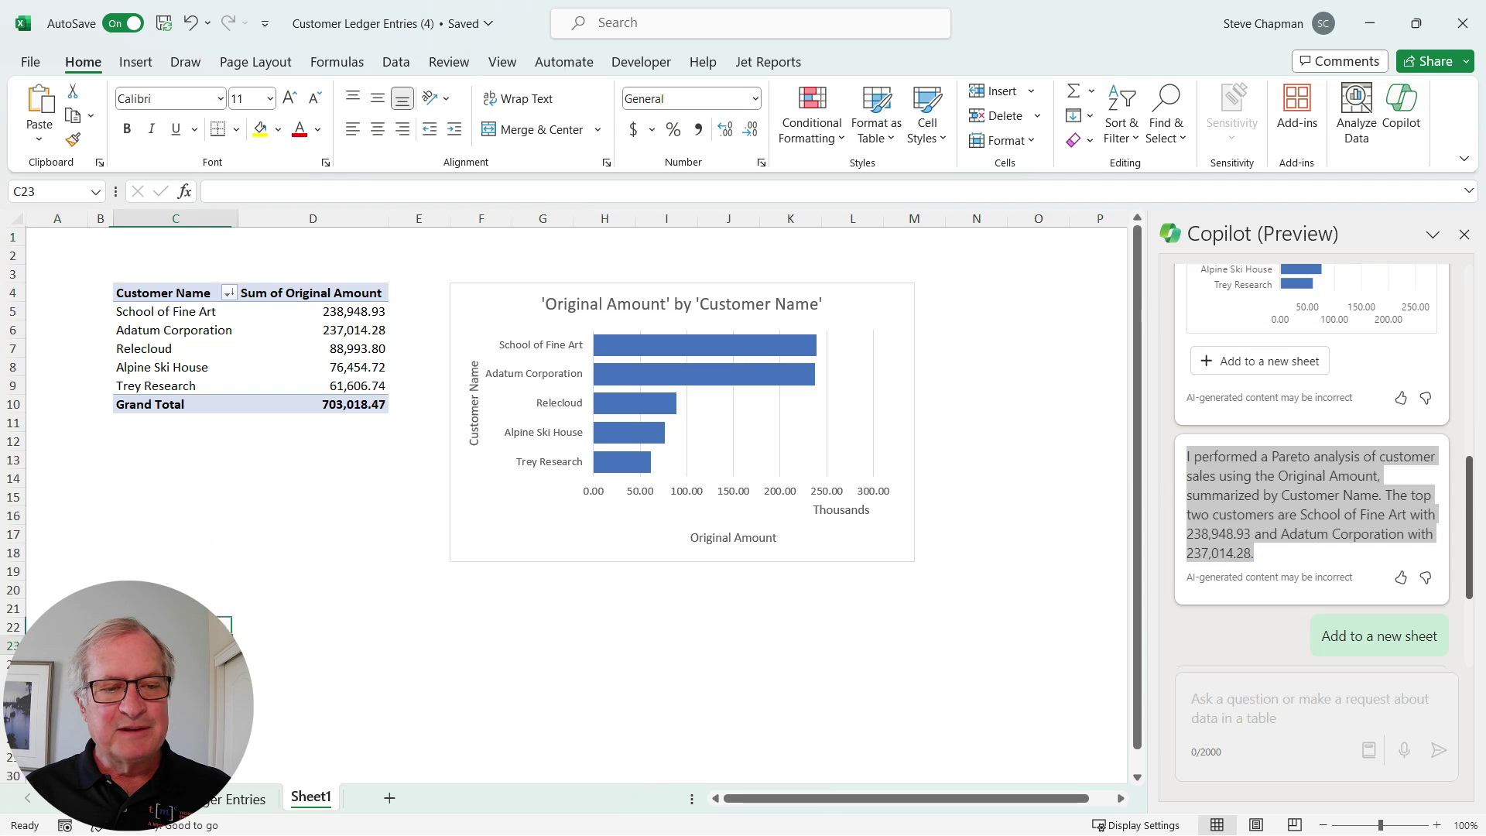
key(ctrl+v)
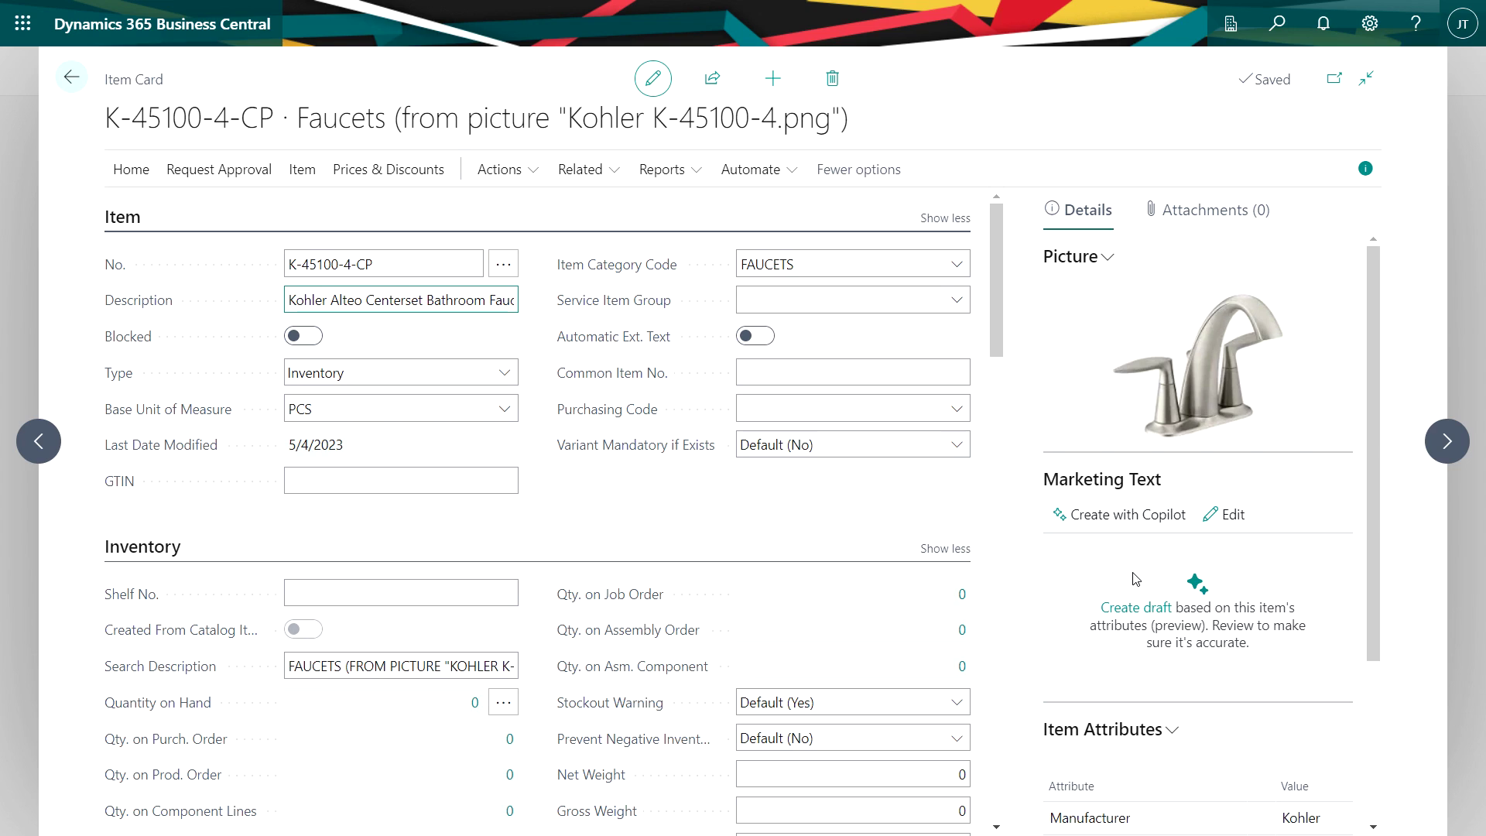
- Have Copilot draft marketing text for the Kohler Alteo faucet and open the draft for editing
click(1099, 513)
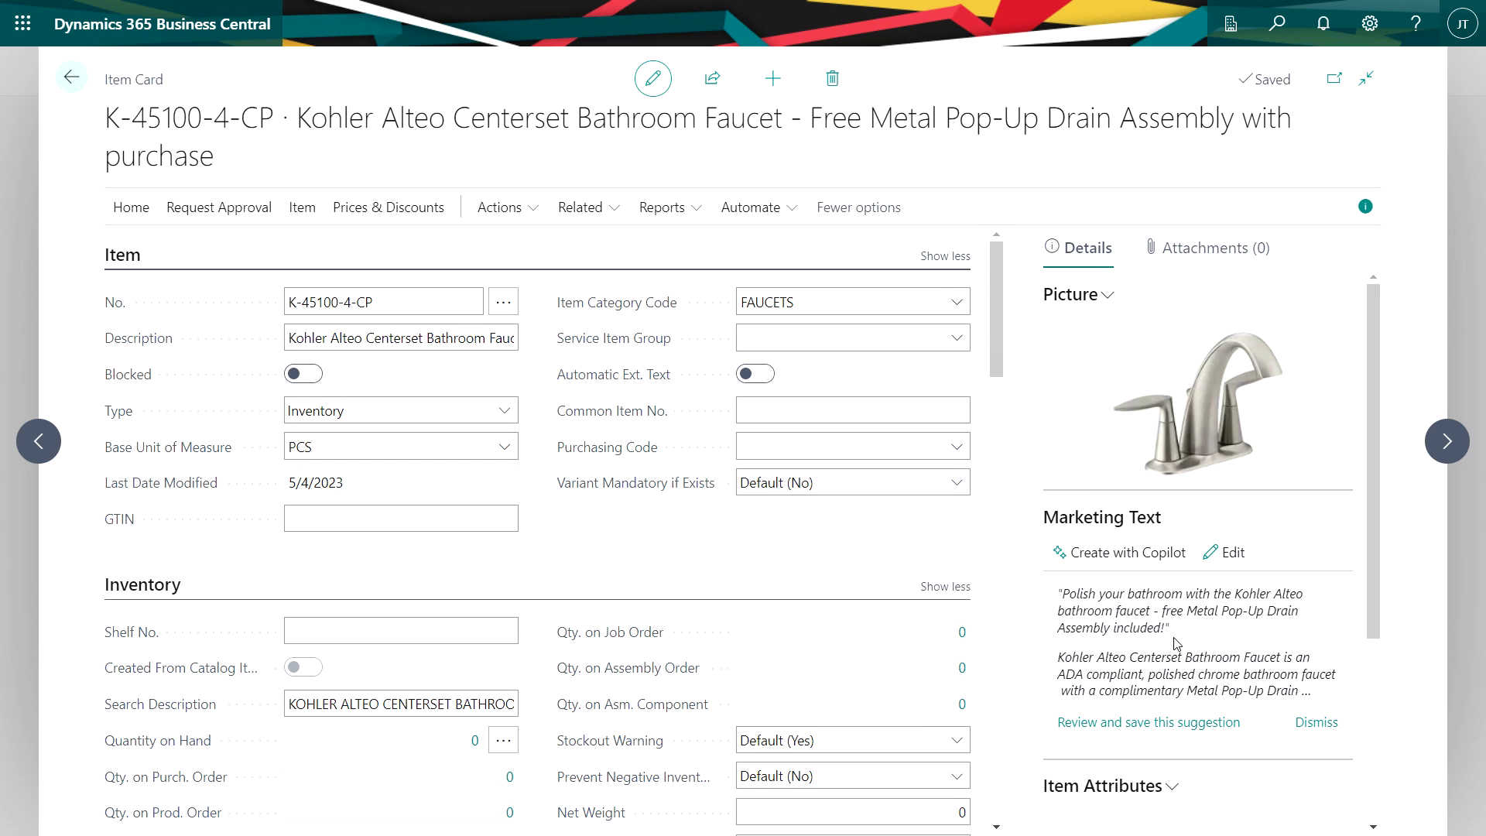
click(1233, 552)
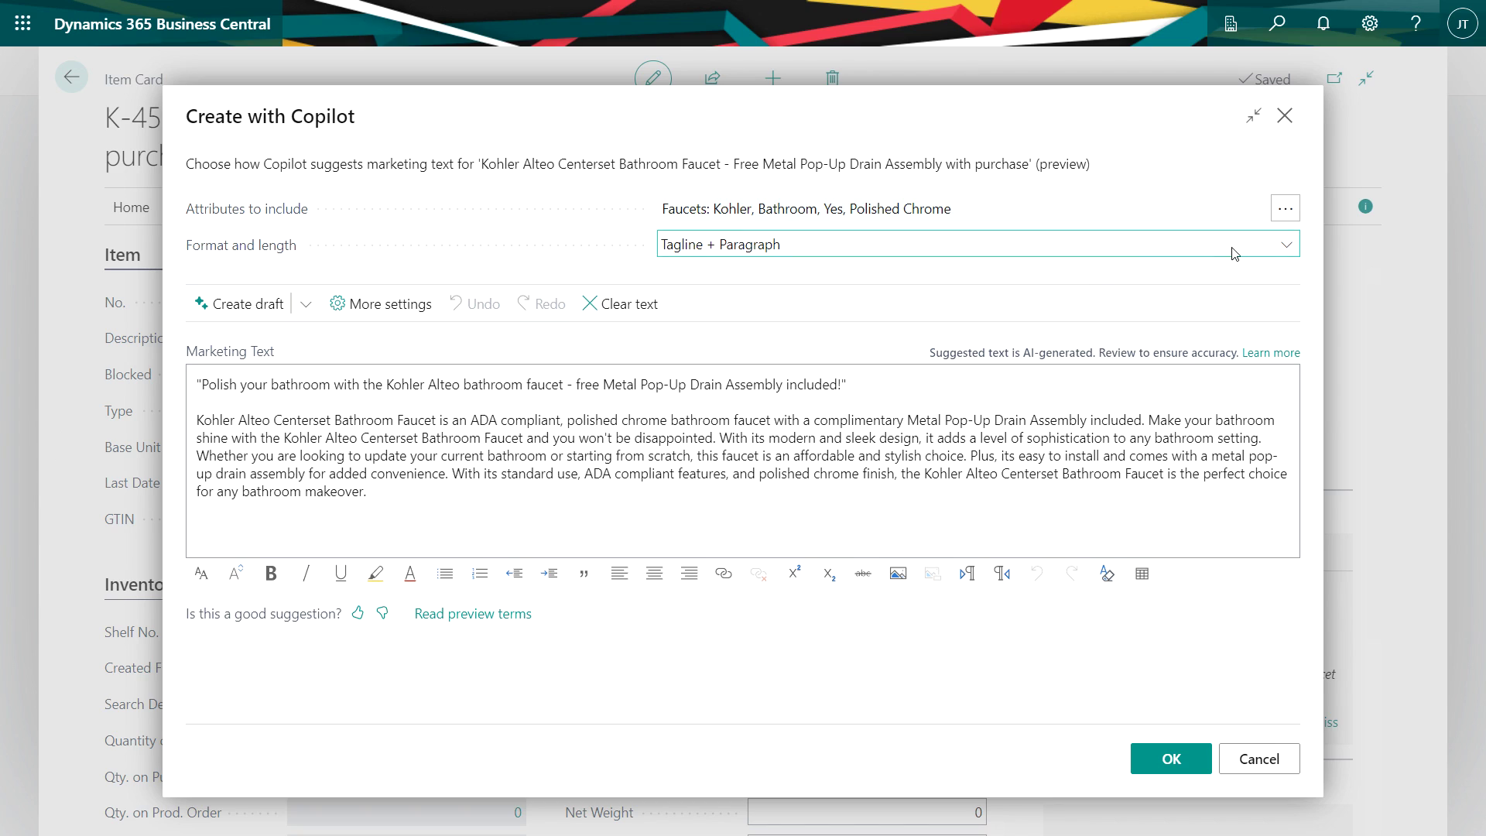
- Keep the Tagline + Paragraph format, clear the old text and generate a fresh draft
click(1284, 251)
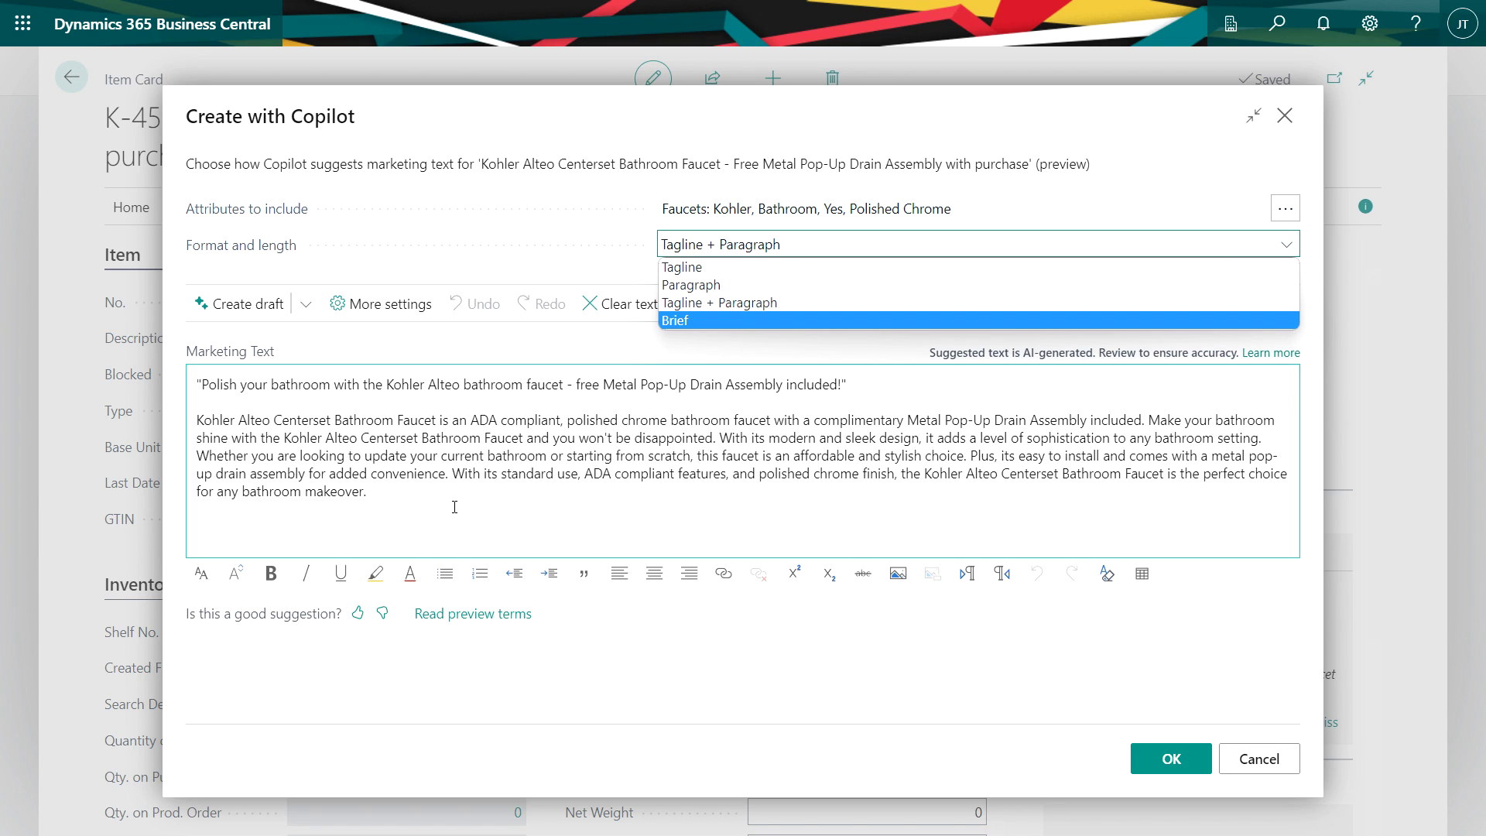
click(454, 507)
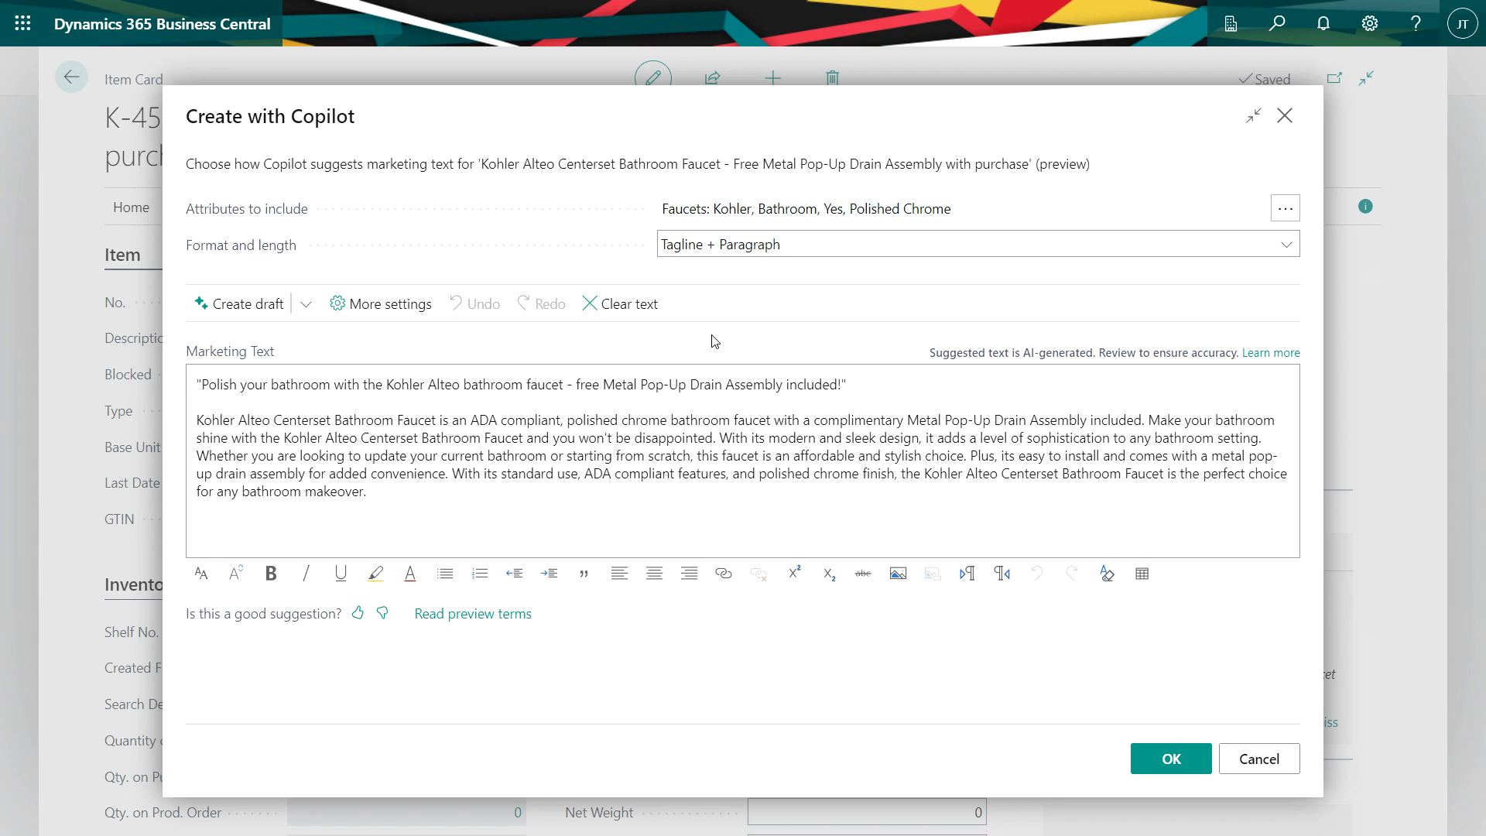
click(625, 303)
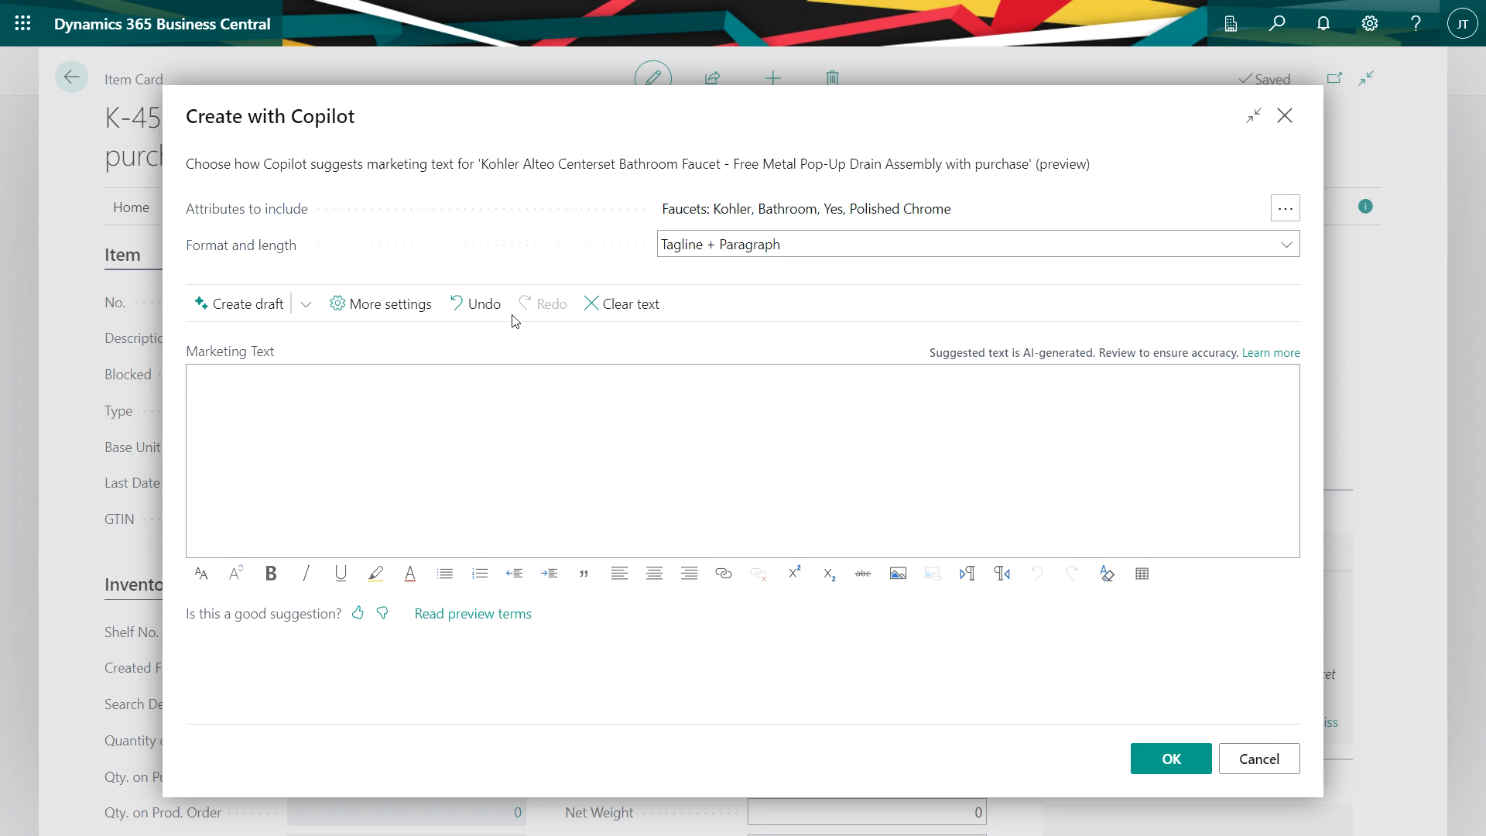
click(241, 306)
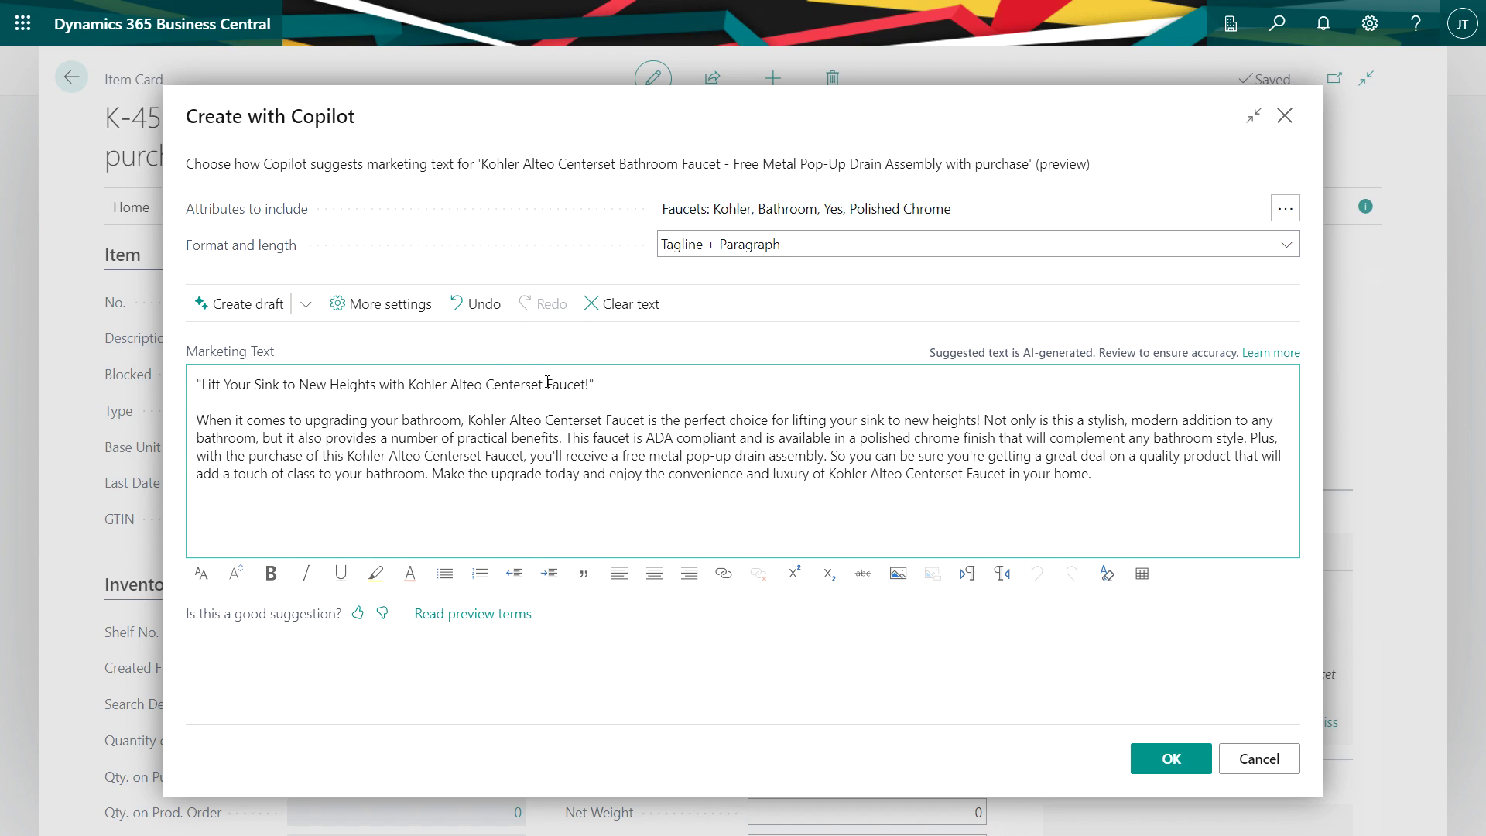
- Leave no quality emphasized, keep the Inspiring tone, and accept the new marketing text
click(381, 306)
click(1270, 246)
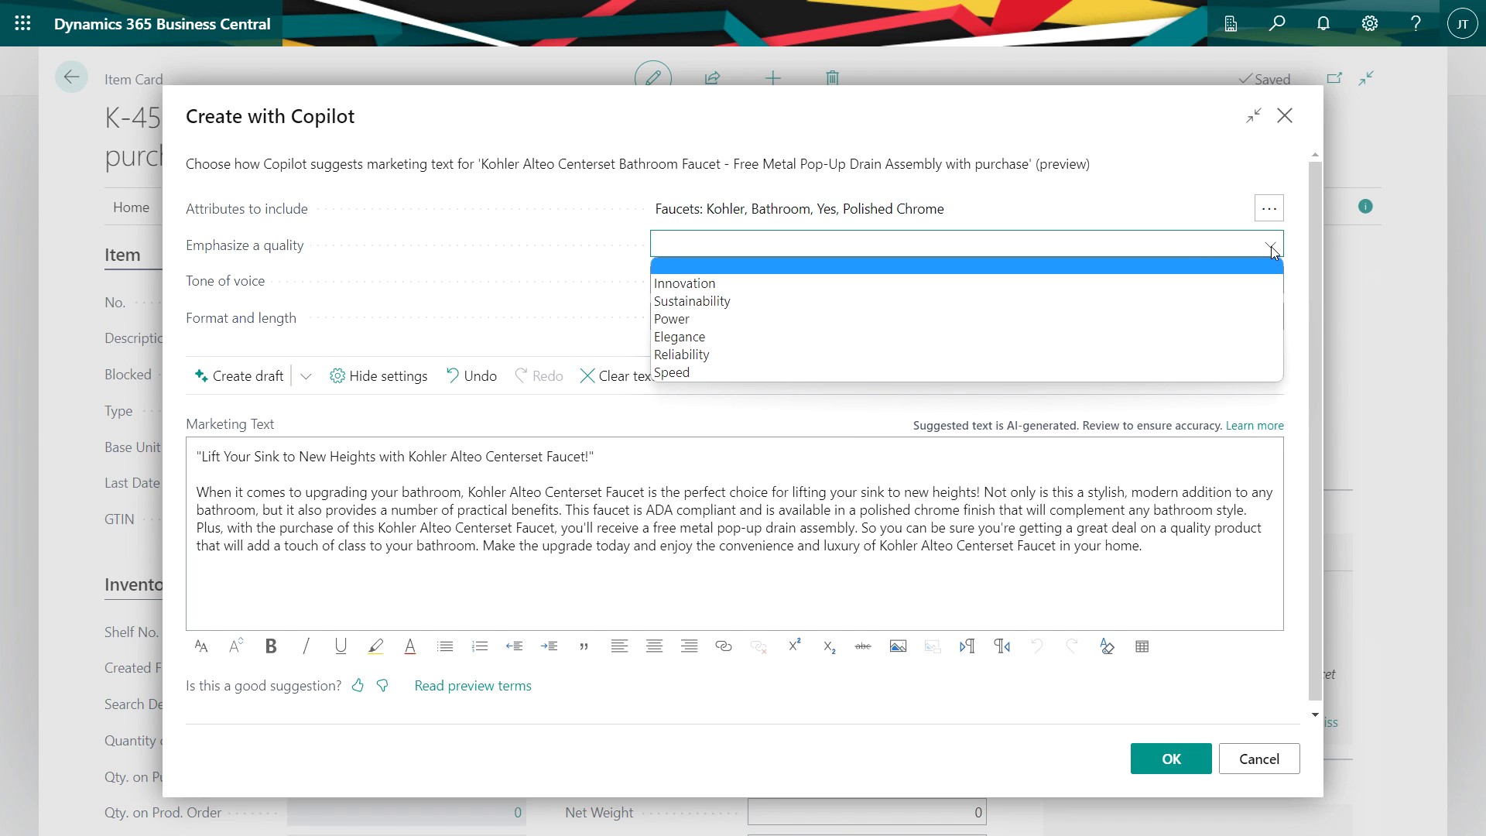
click(1271, 246)
click(1272, 281)
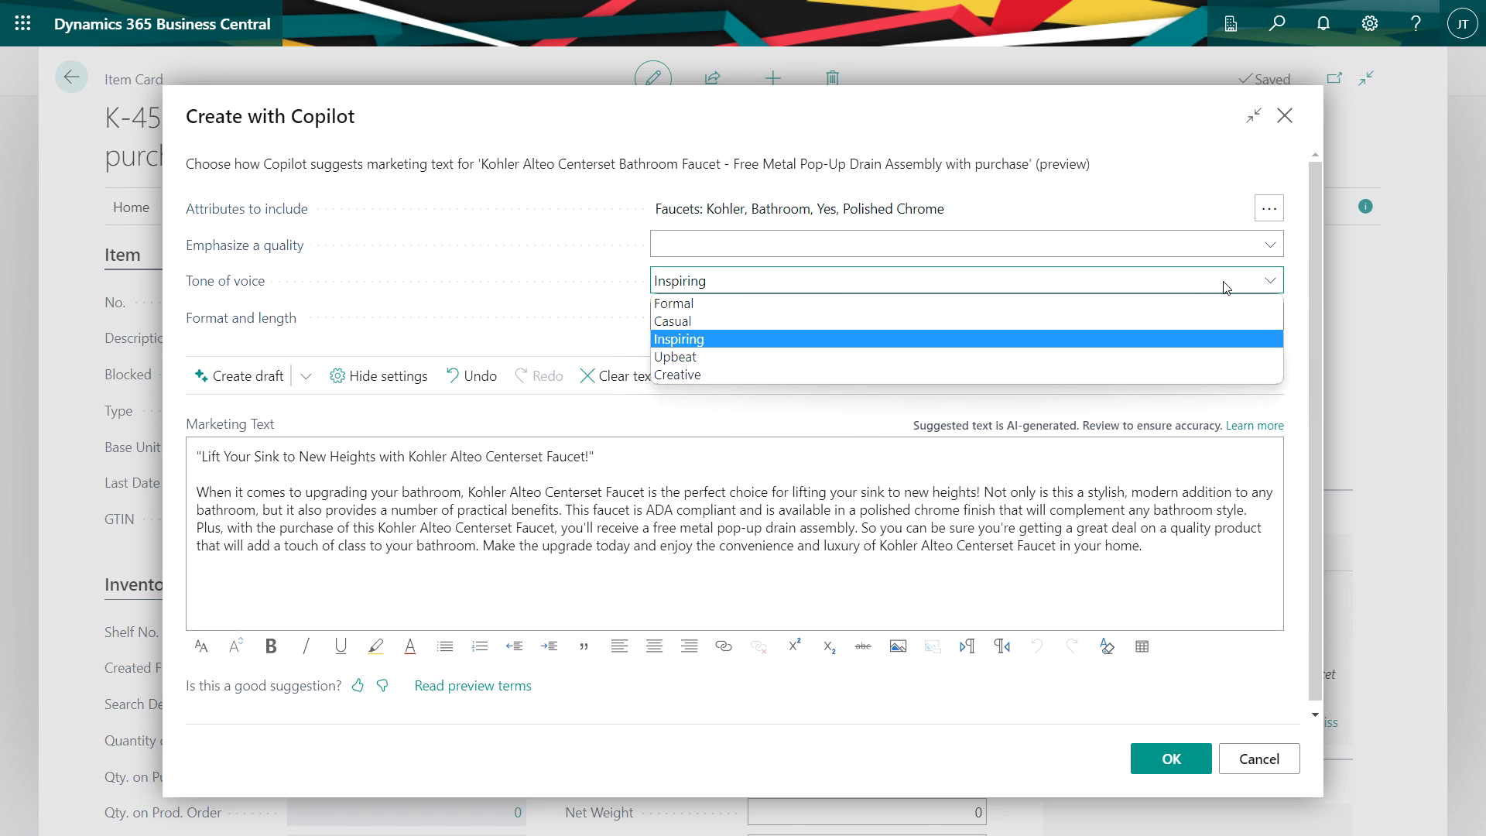
click(994, 739)
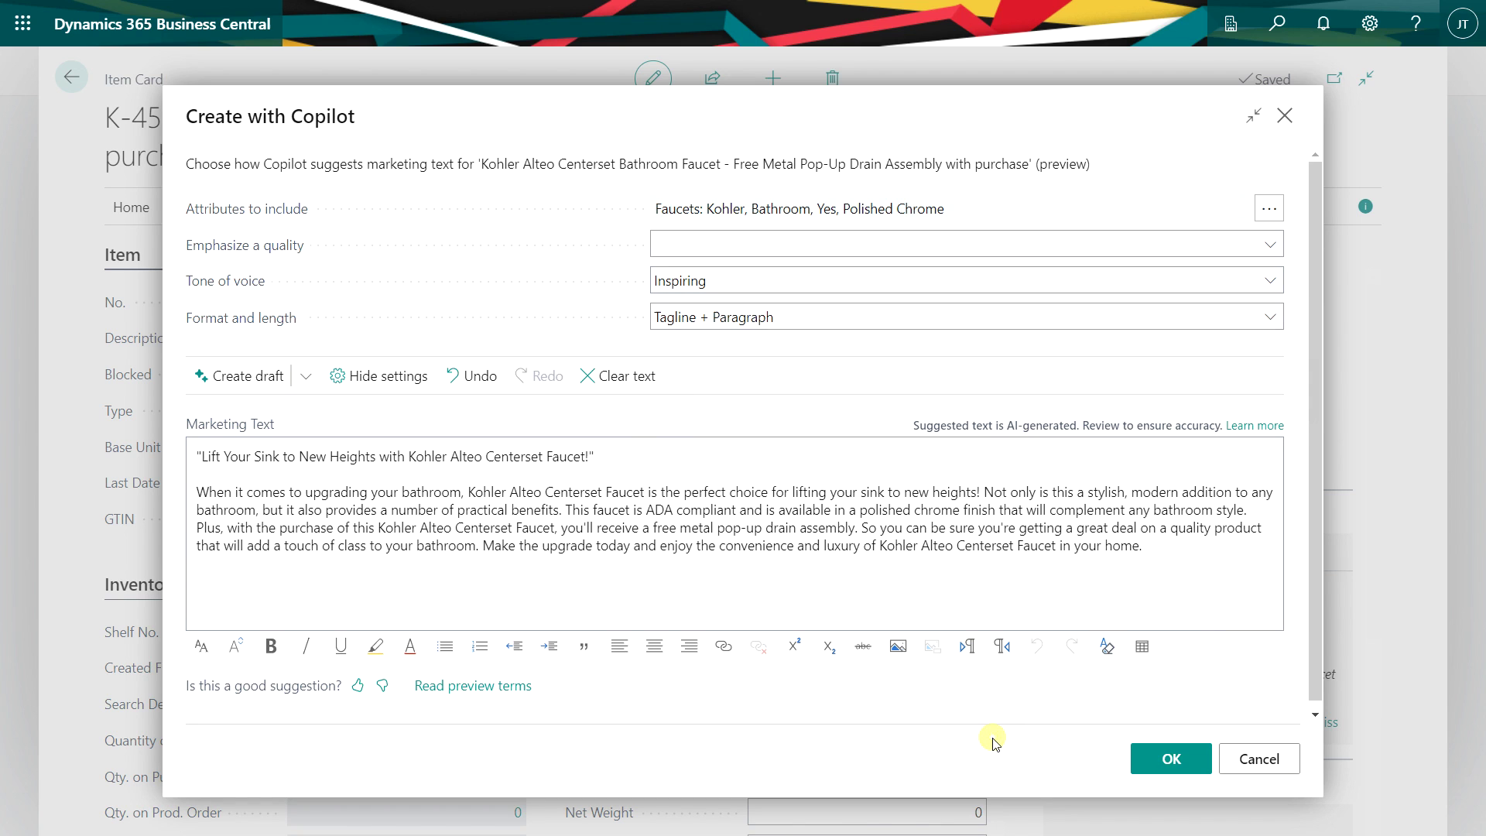
click(1163, 758)
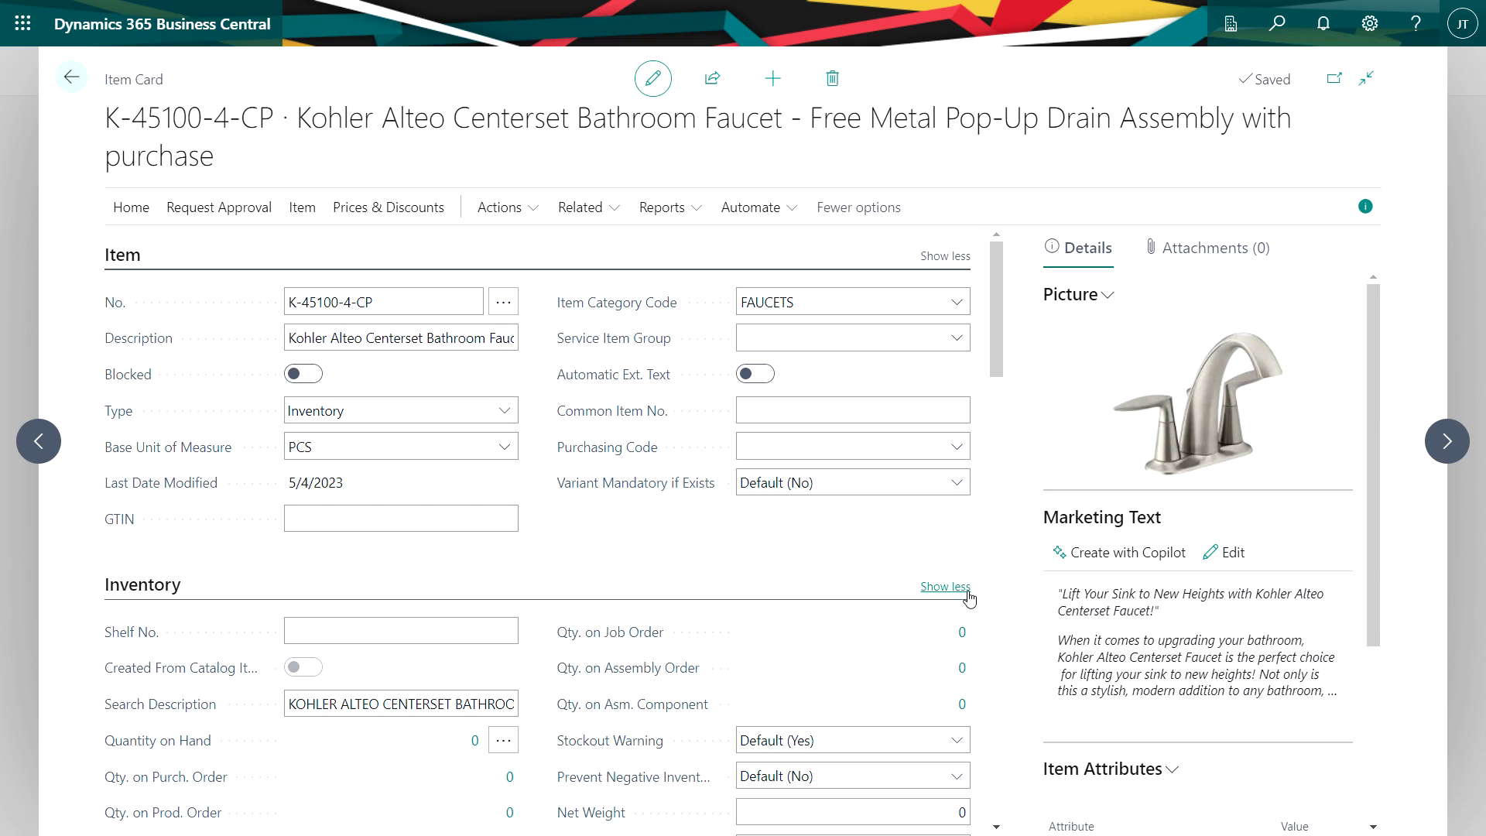
- Scroll the Item Card to review the saved Marketing Text and Item Attributes
scroll(1003, 654, down, 2)
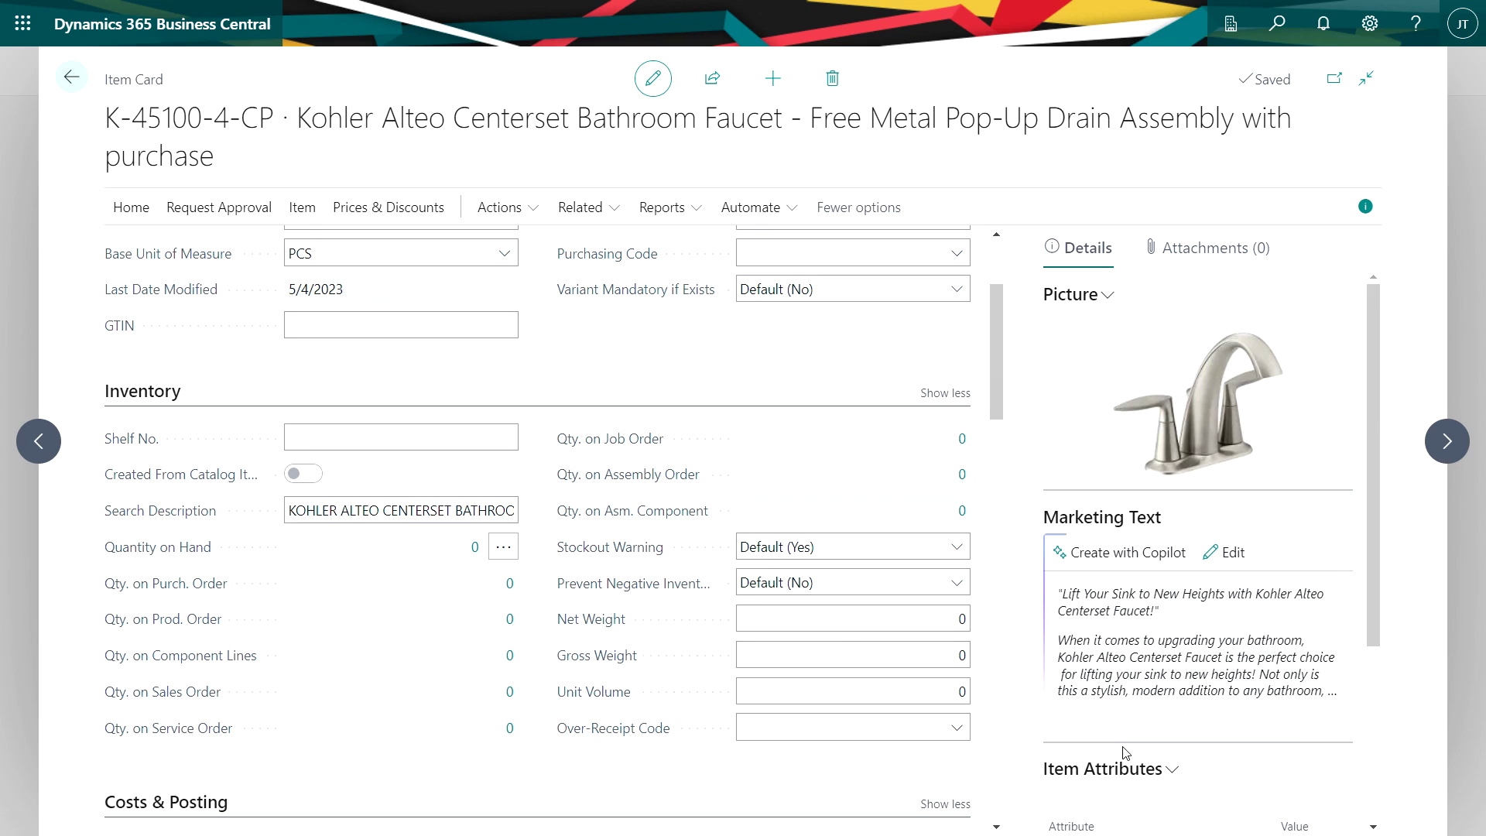
scroll(1138, 658, down, 3)
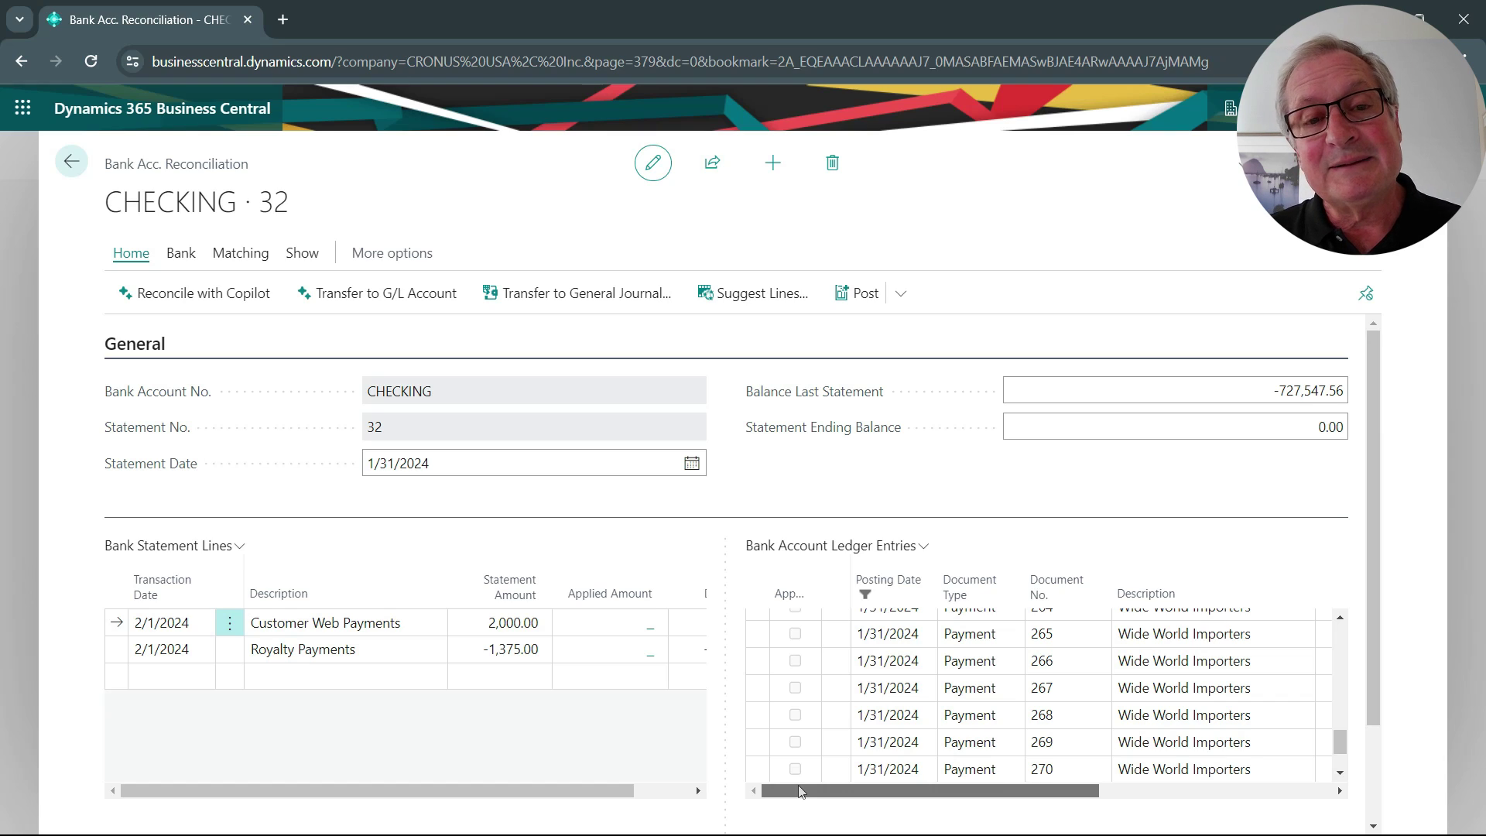
- Select the empty statement line below Royalty Payments on CHECKING statement 32
click(131, 676)
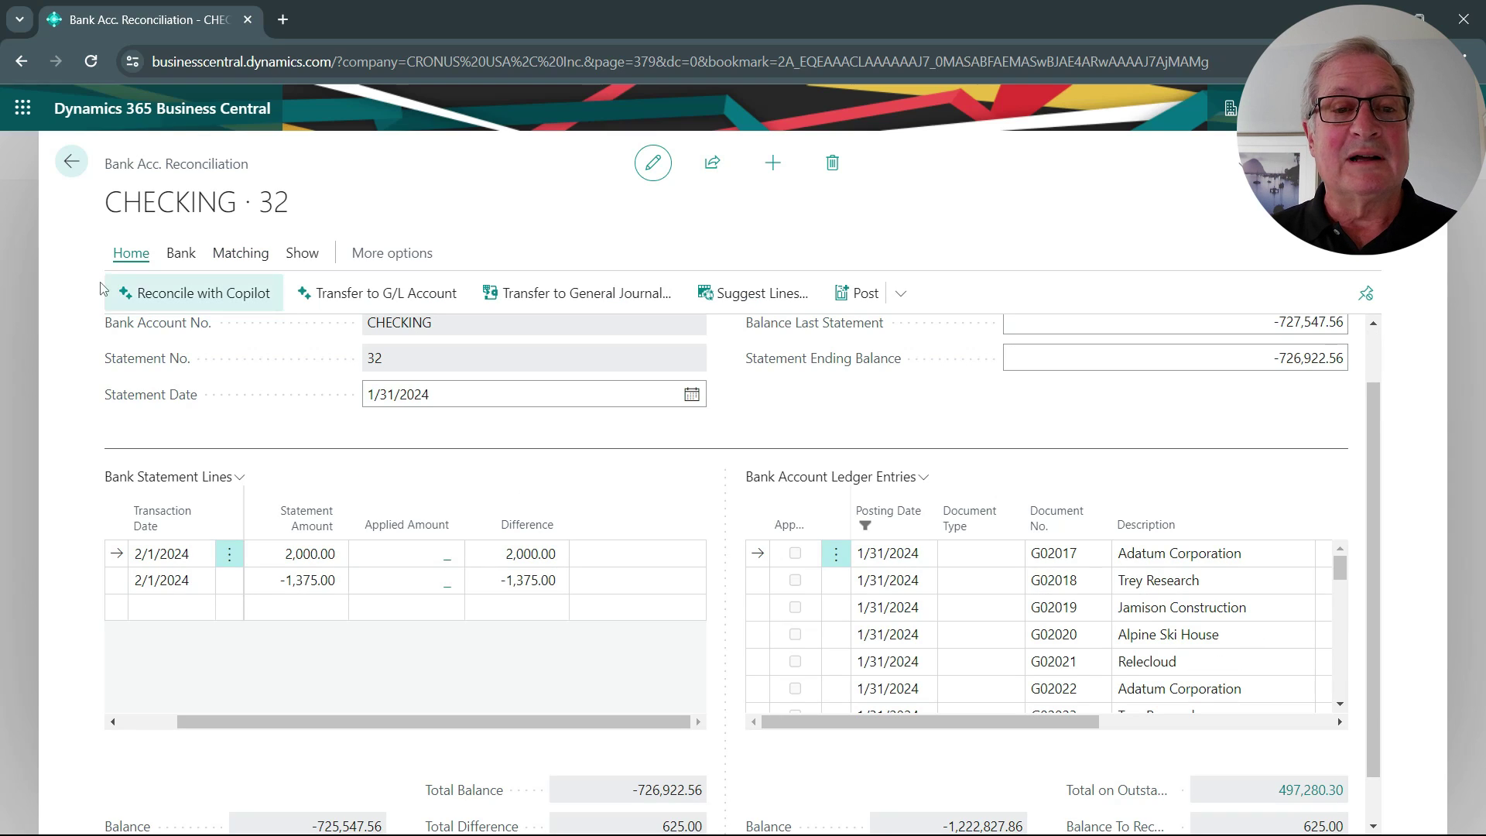
click(178, 304)
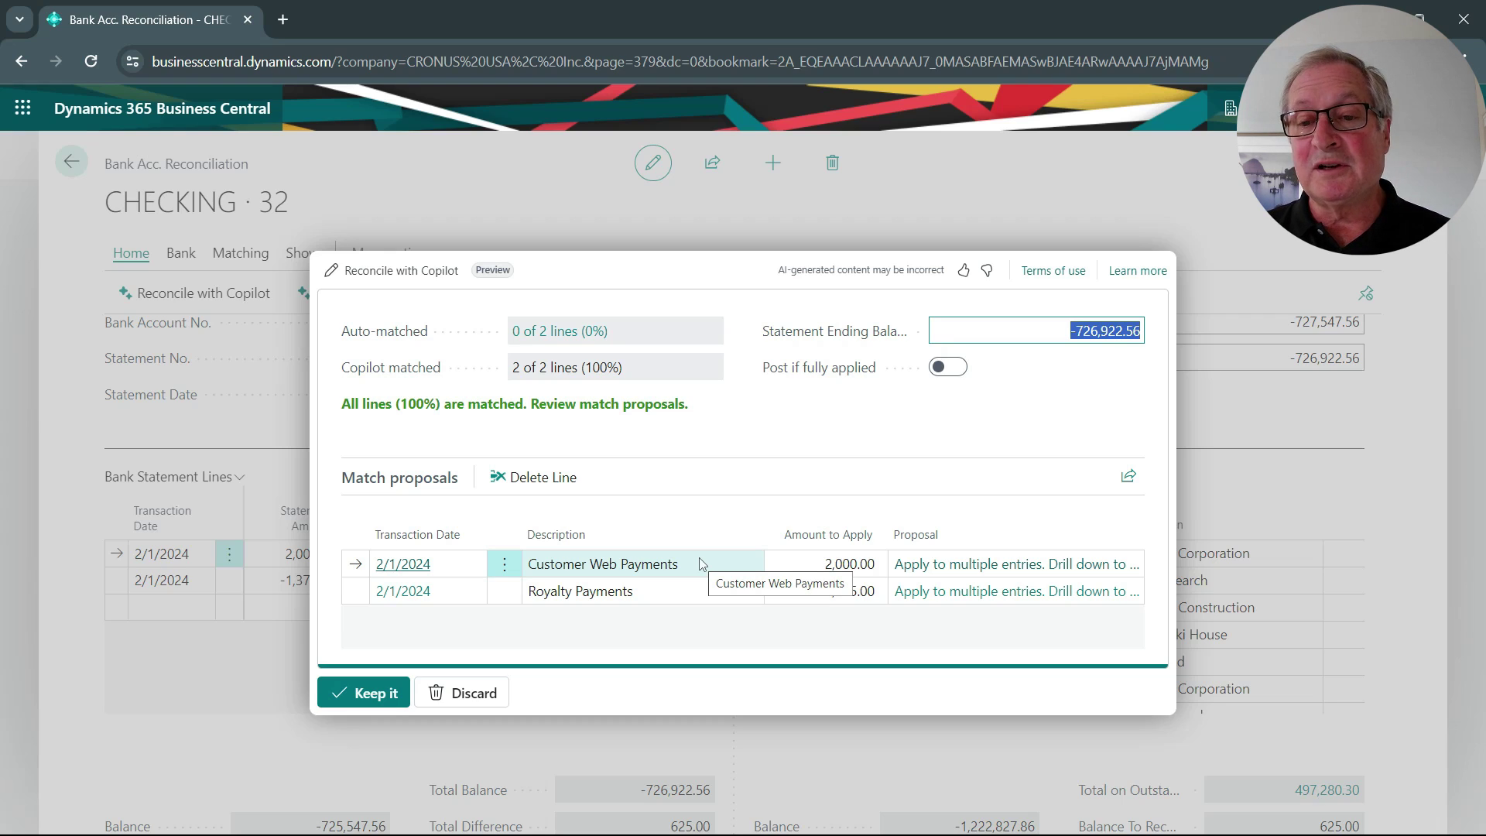
click(978, 570)
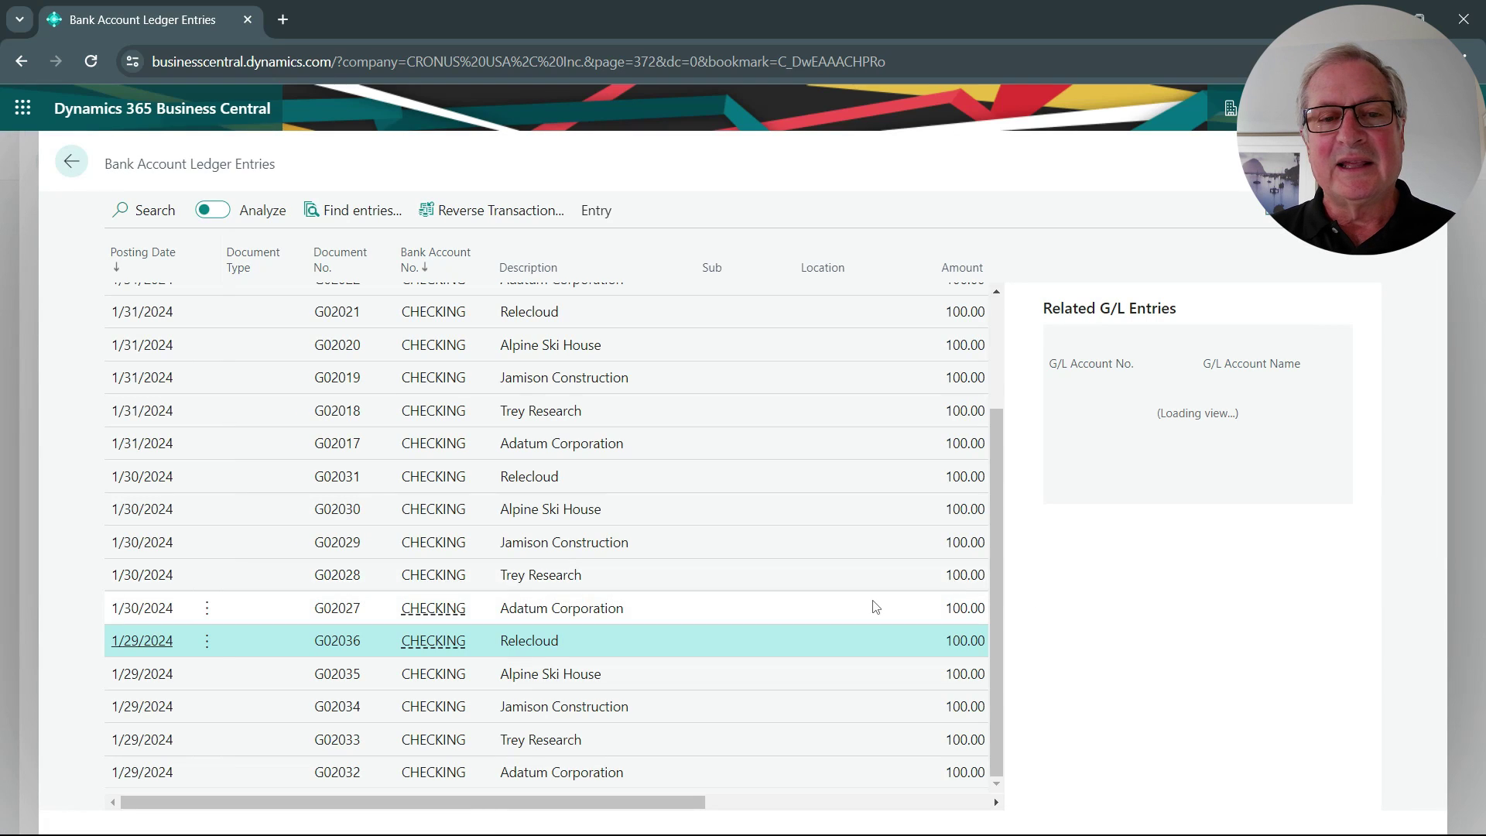
scroll(844, 770, up, 3)
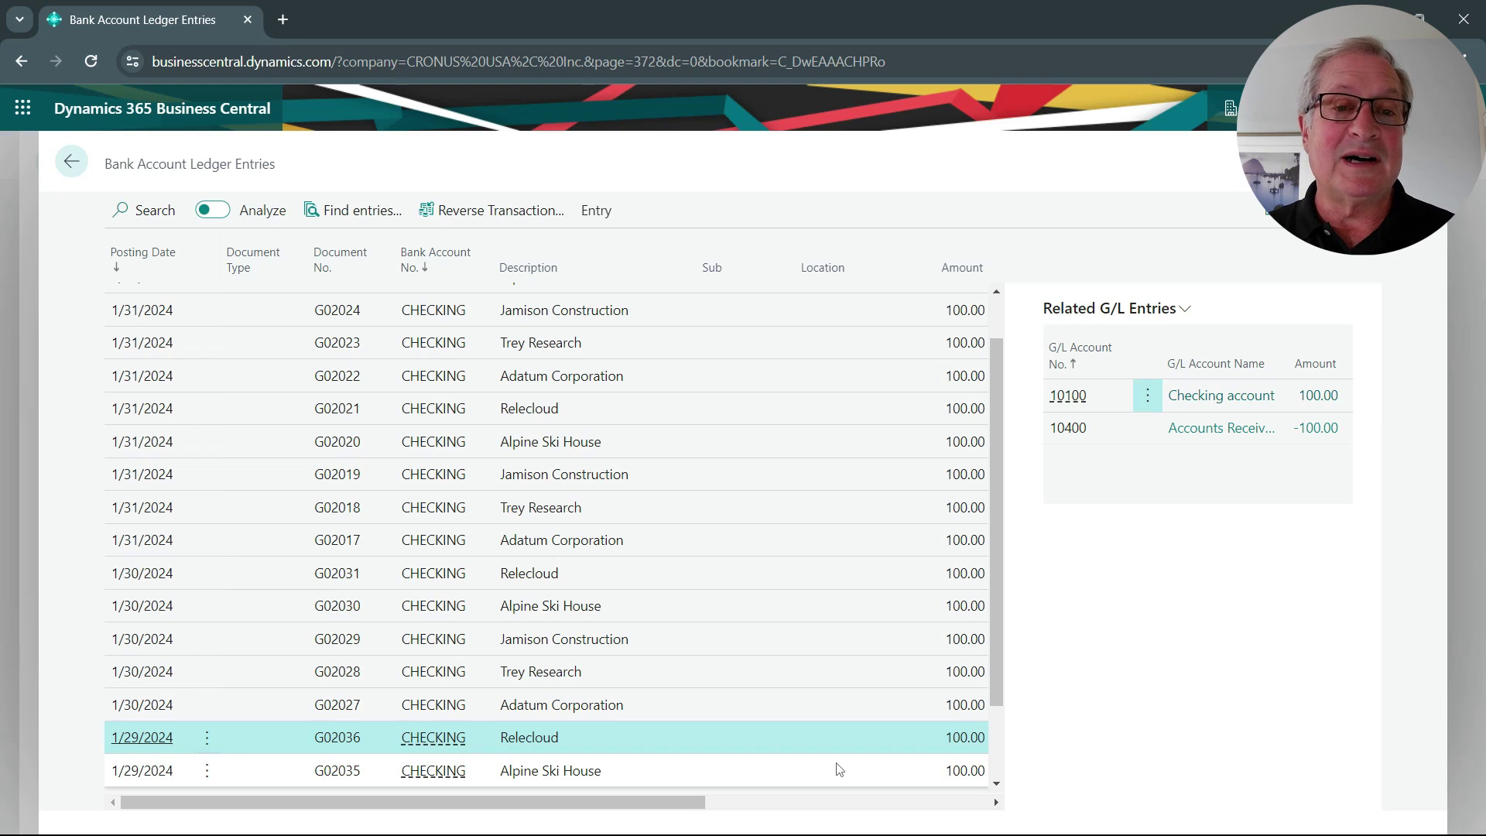
key(Escape)
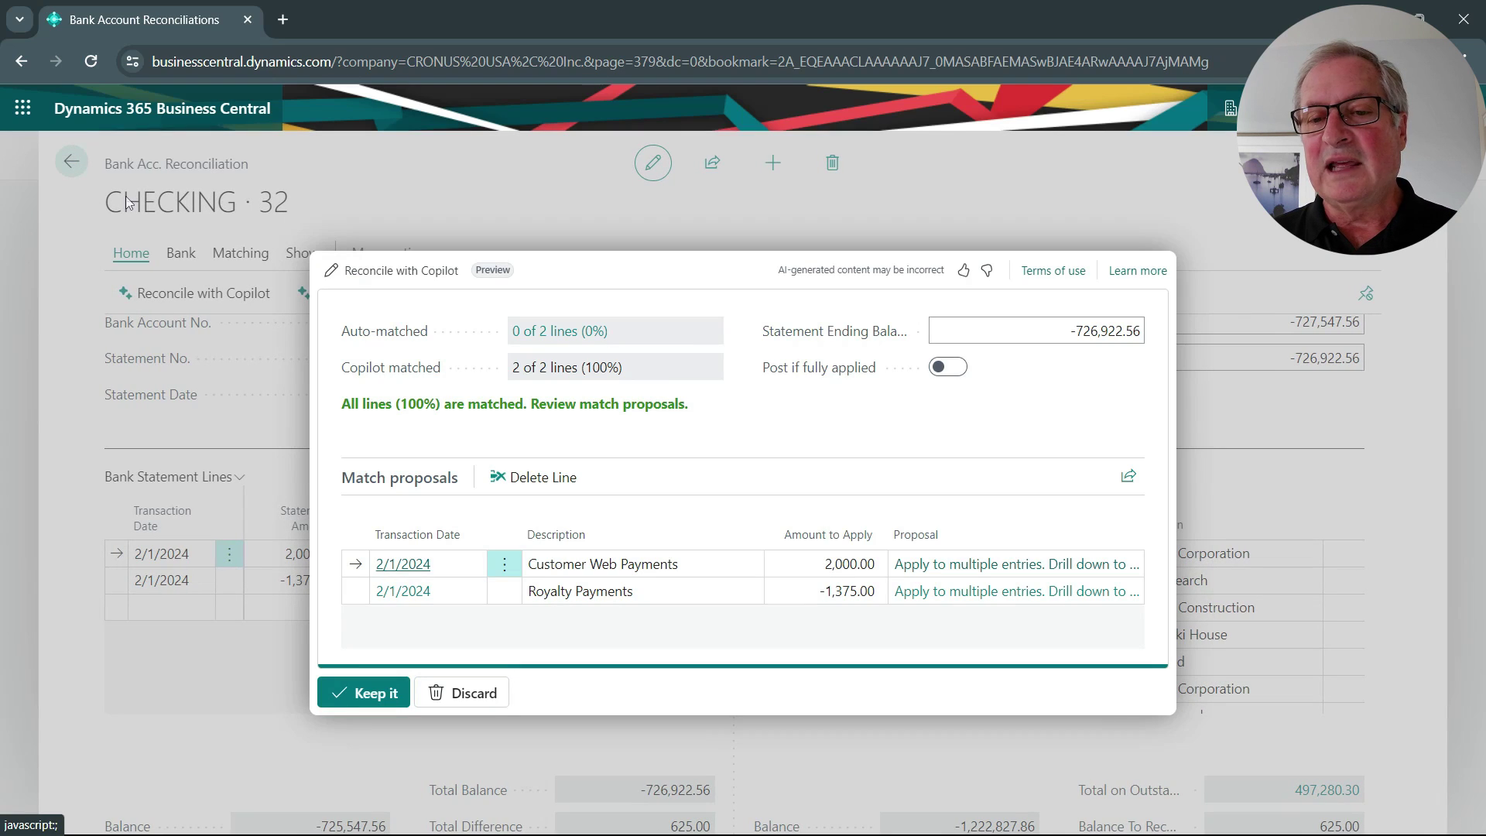
click(1007, 603)
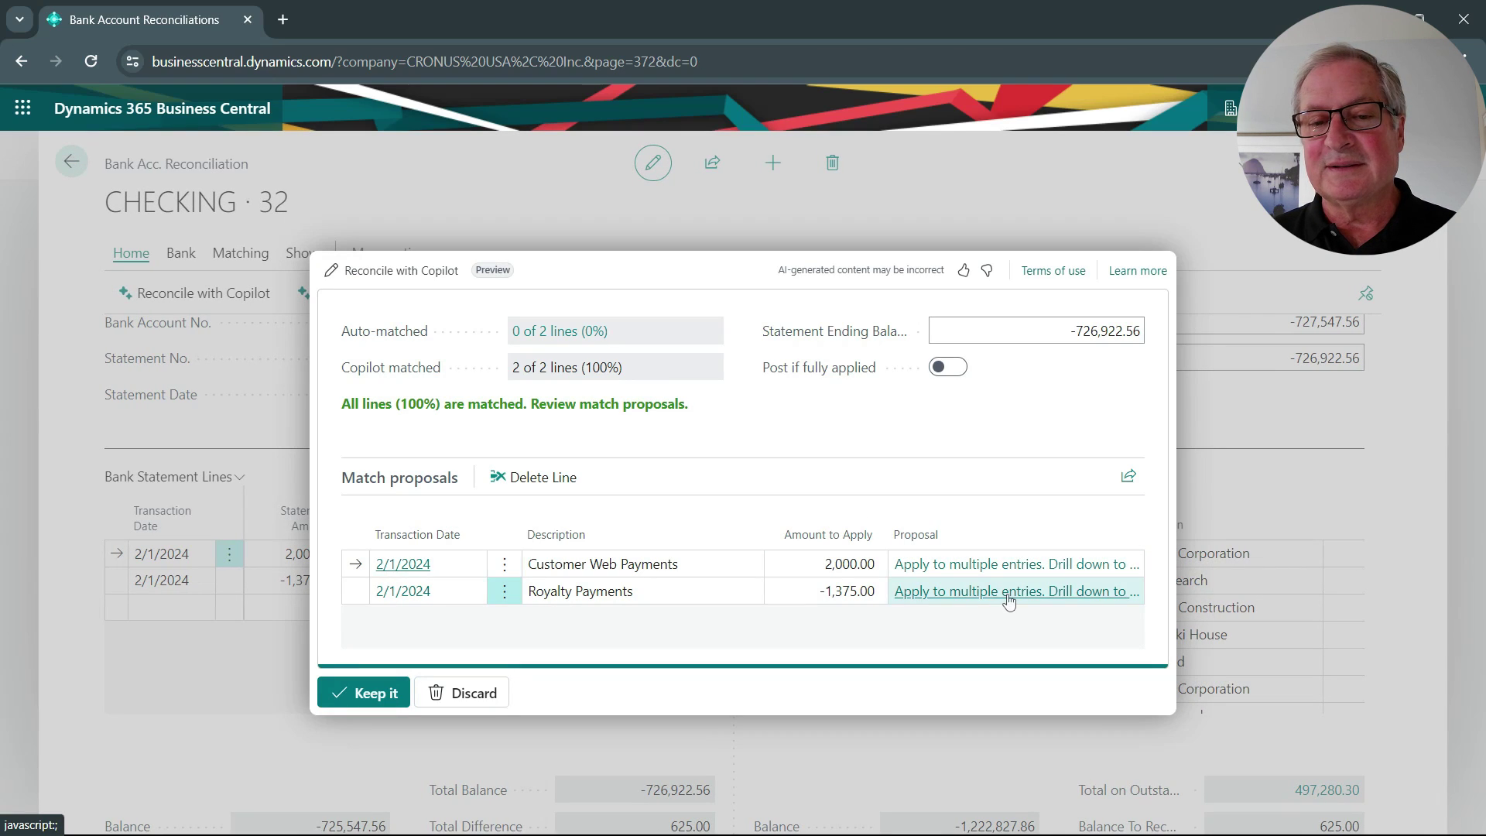
scroll(845, 561, down, 1)
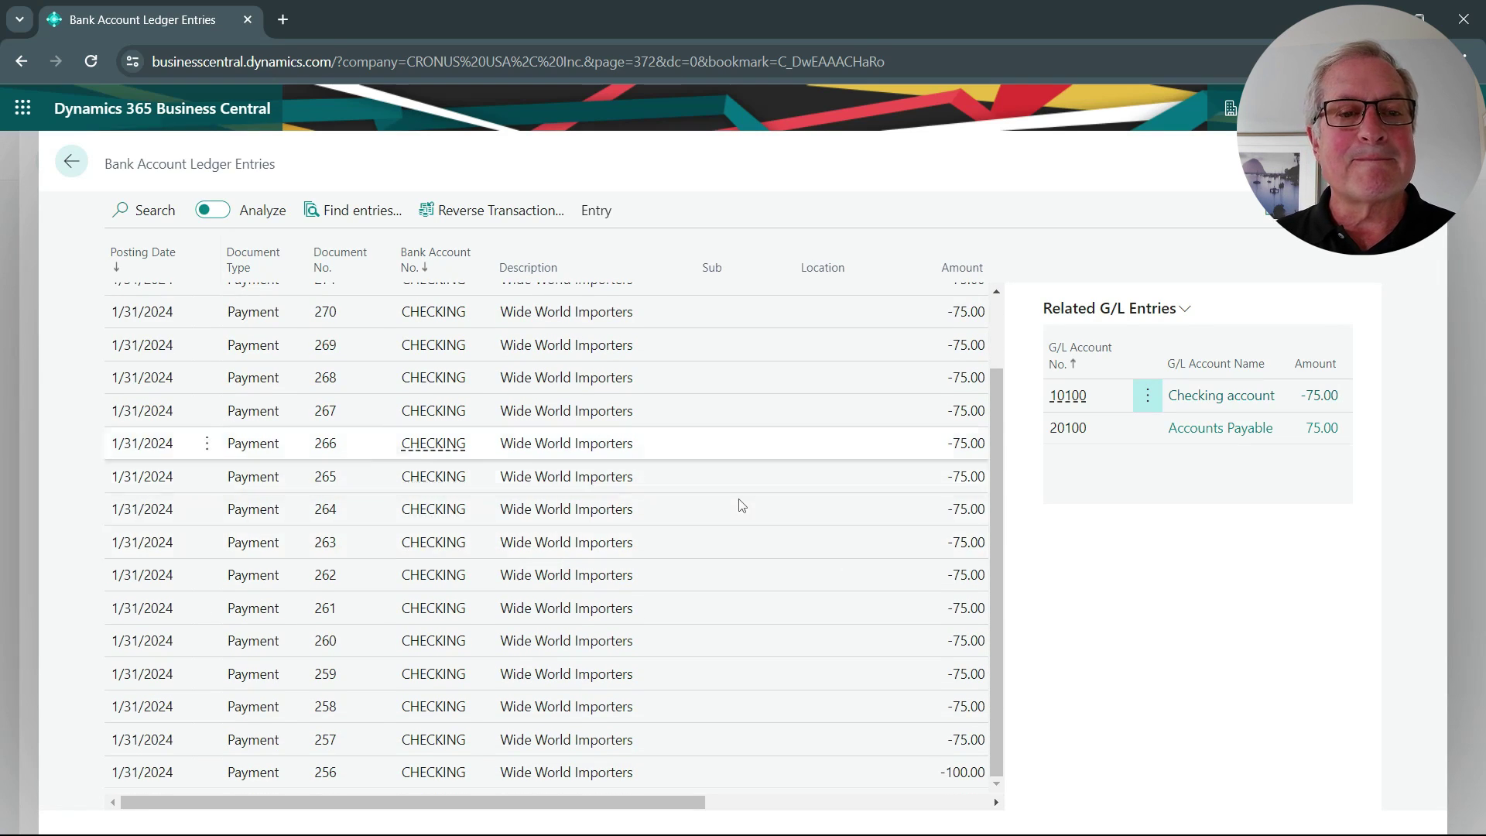
key(Escape)
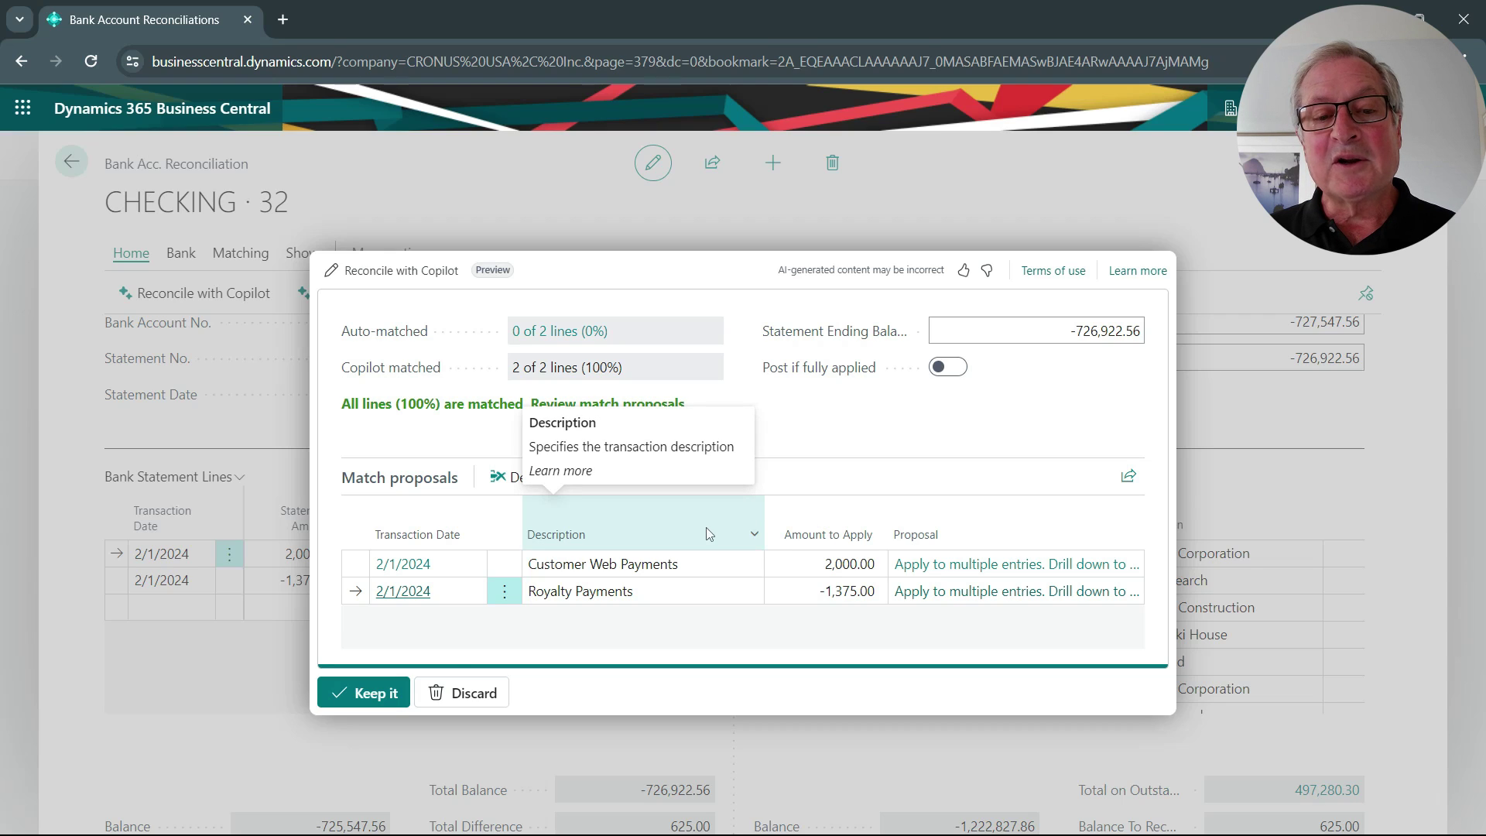
click(362, 692)
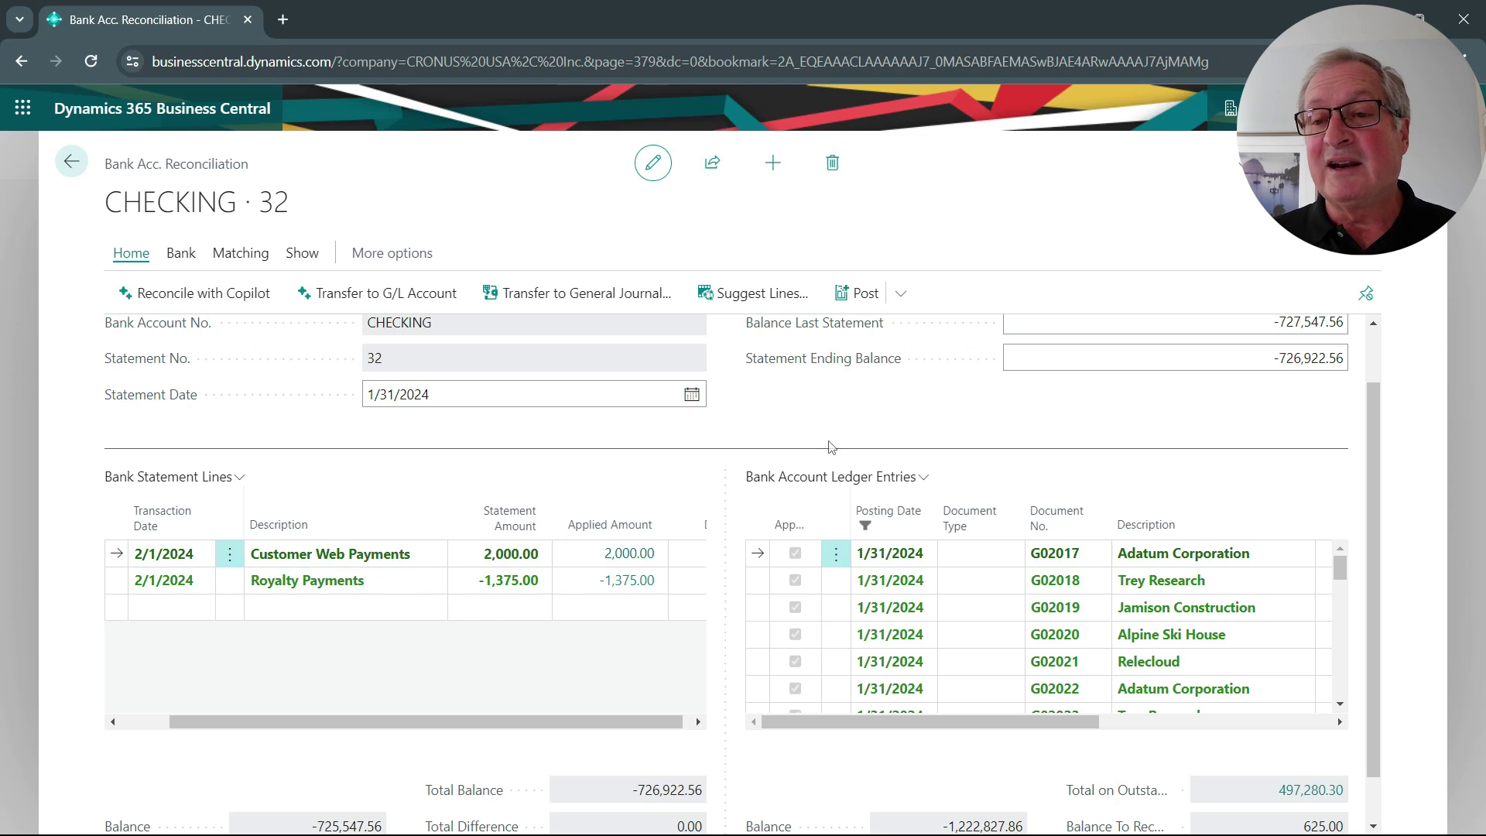
- Review the reconciliation totals and post the CHECKING statement 32 reconciliation
scroll(859, 418, up, 1)
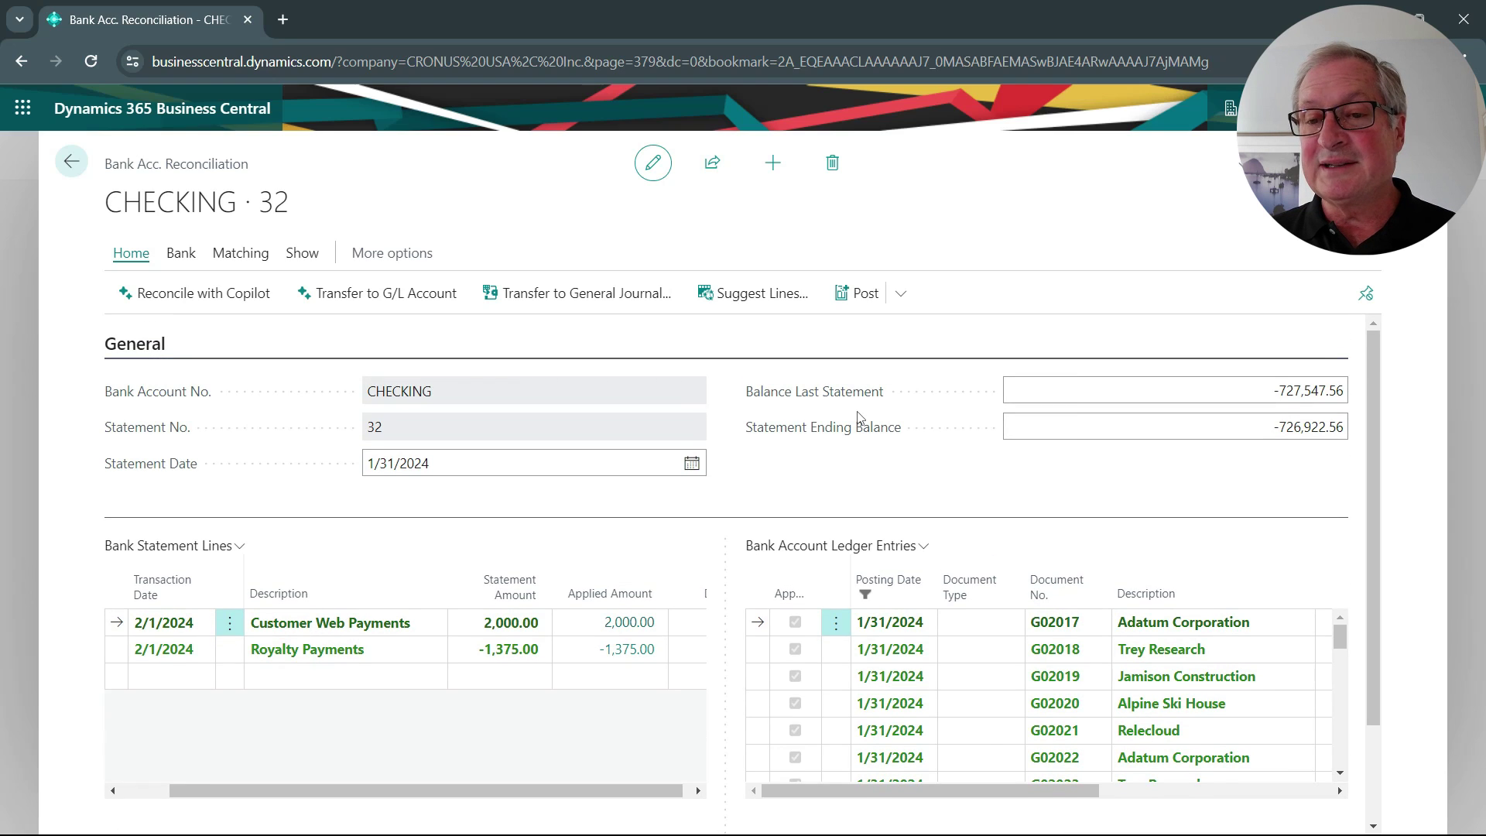
scroll(856, 425, down, 2)
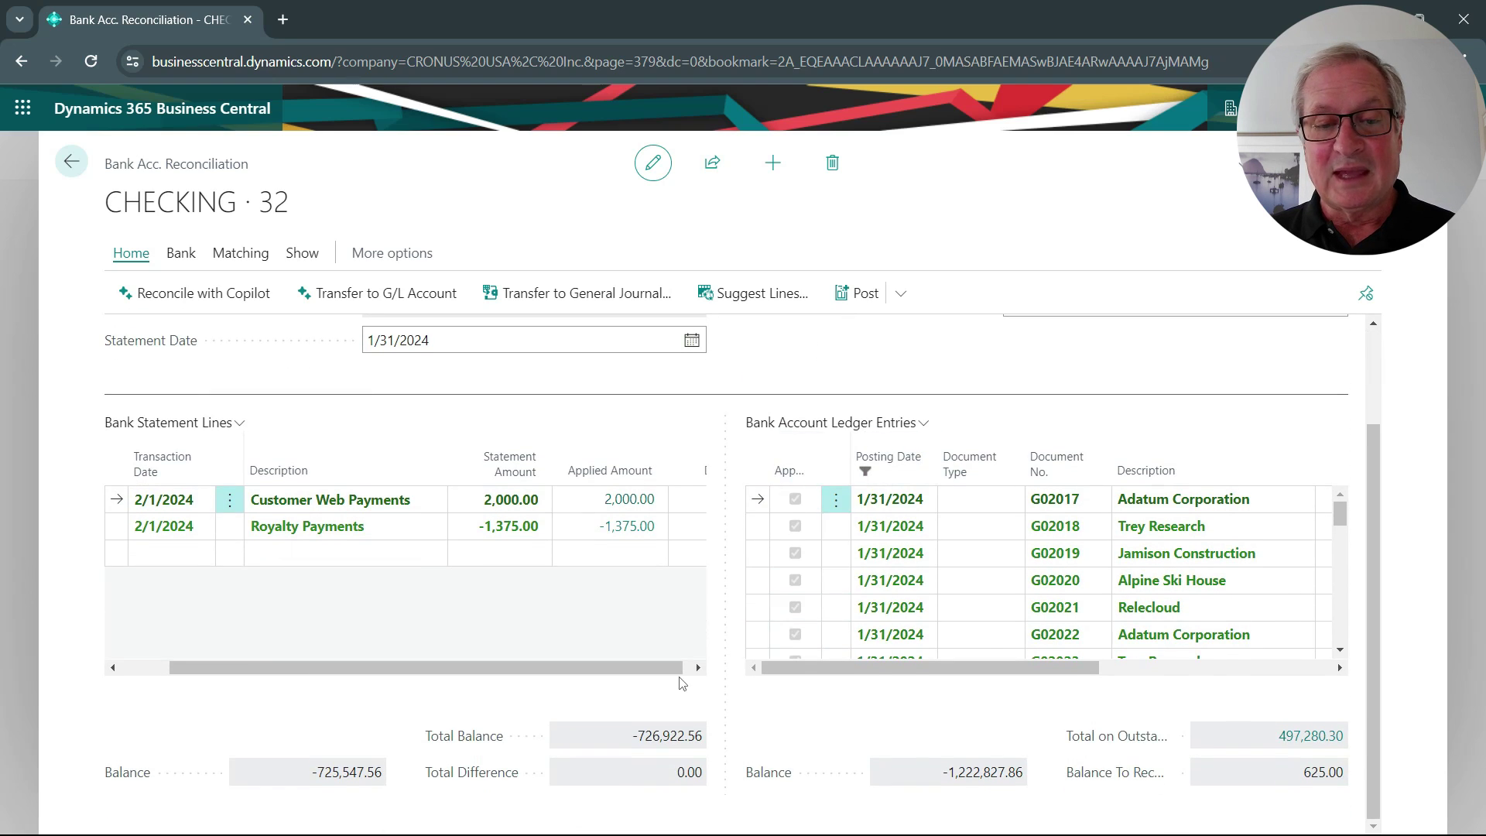
scroll(747, 763, up, 2)
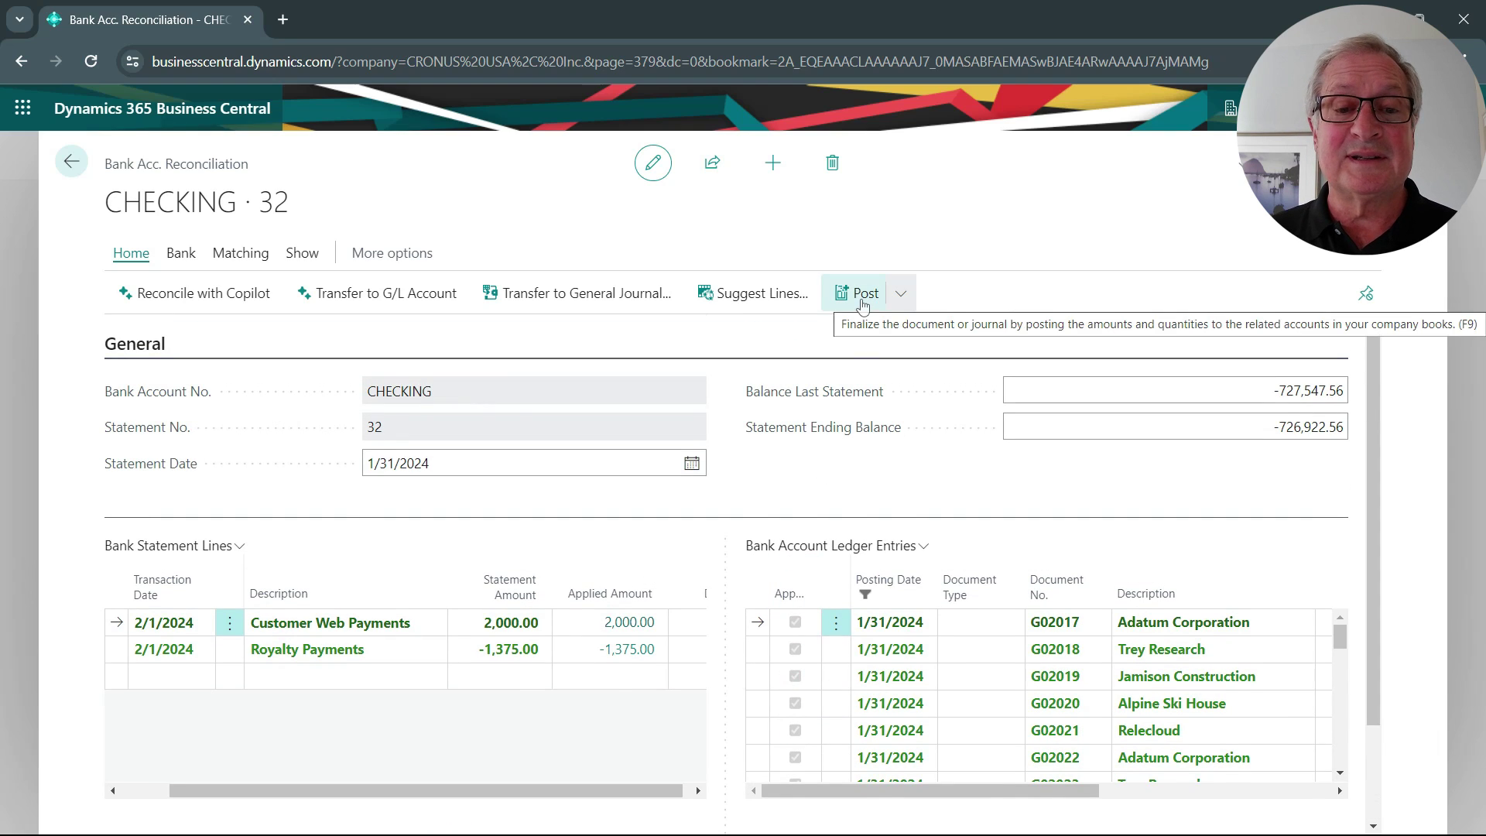
click(863, 302)
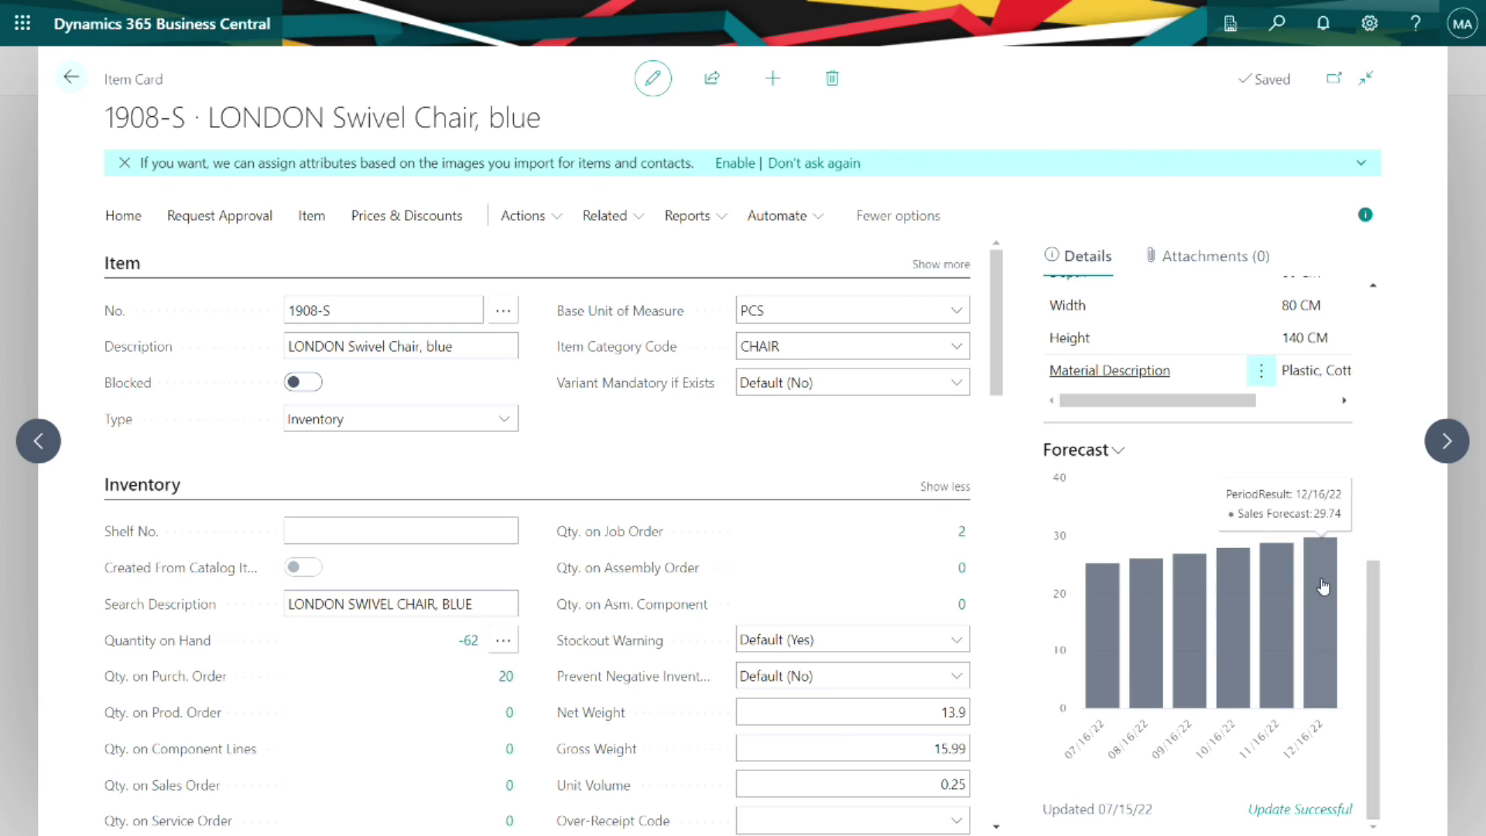
- Delete the sales forecast for item 1908-S LONDON Swivel Chair, blue, from the Forecast FactBox
click(1118, 451)
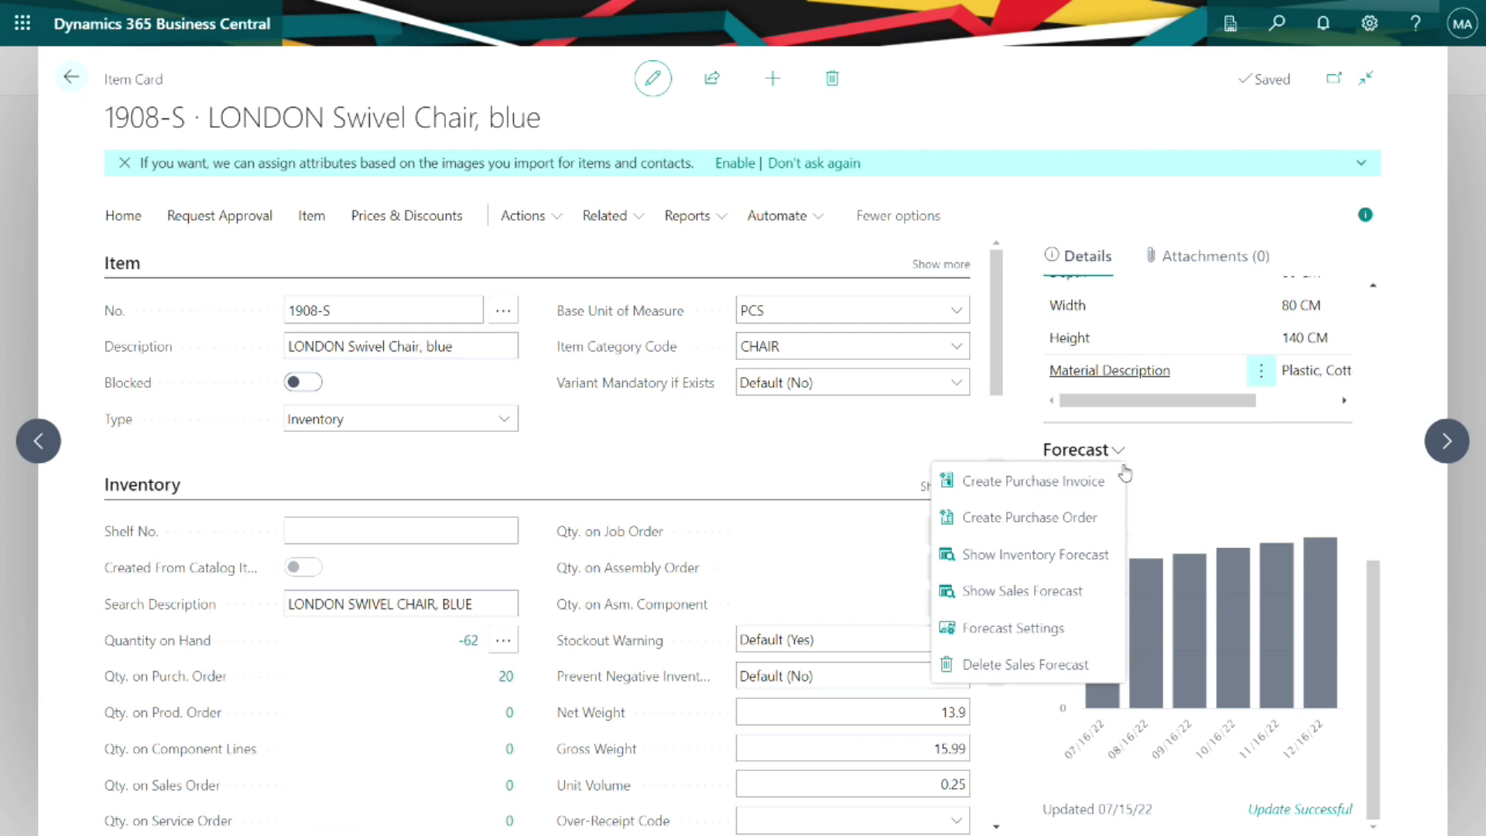
click(1041, 664)
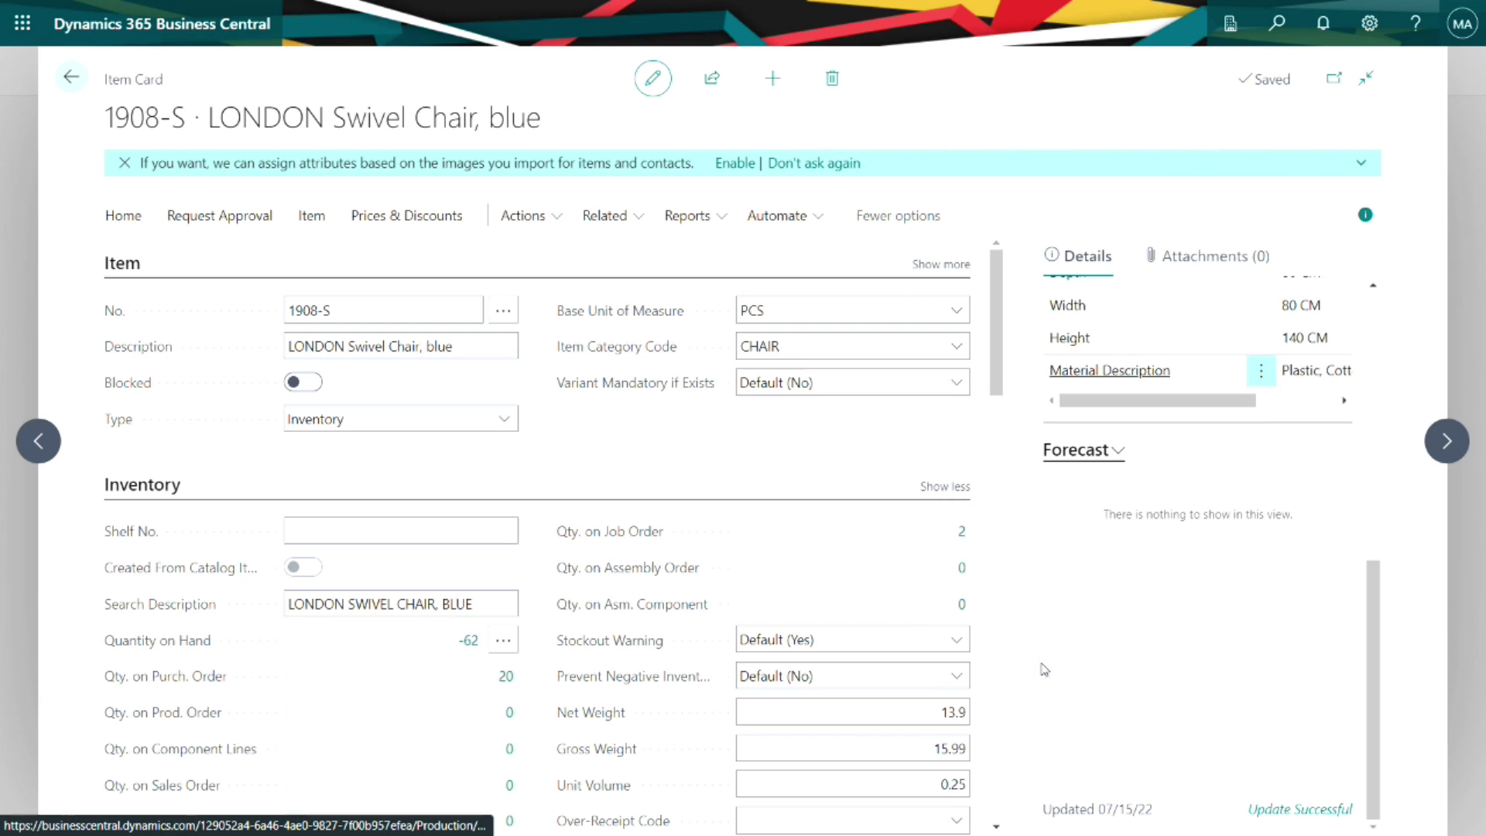
click(1113, 450)
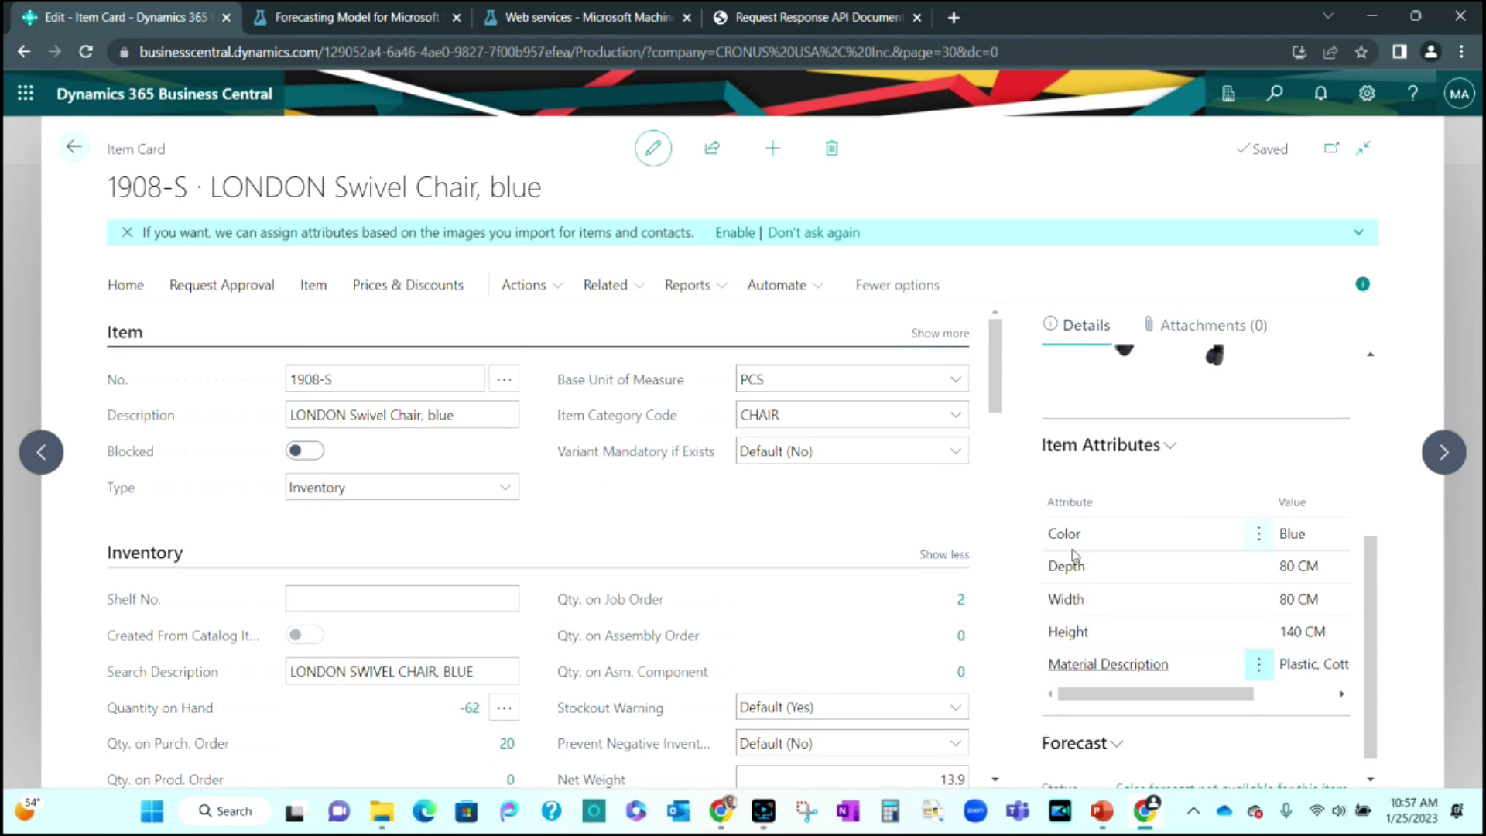
- Regenerate the chair's sales forecast with Update Sales Forecast, then bring up its Forecast Settings
scroll(1072, 561, down, 1)
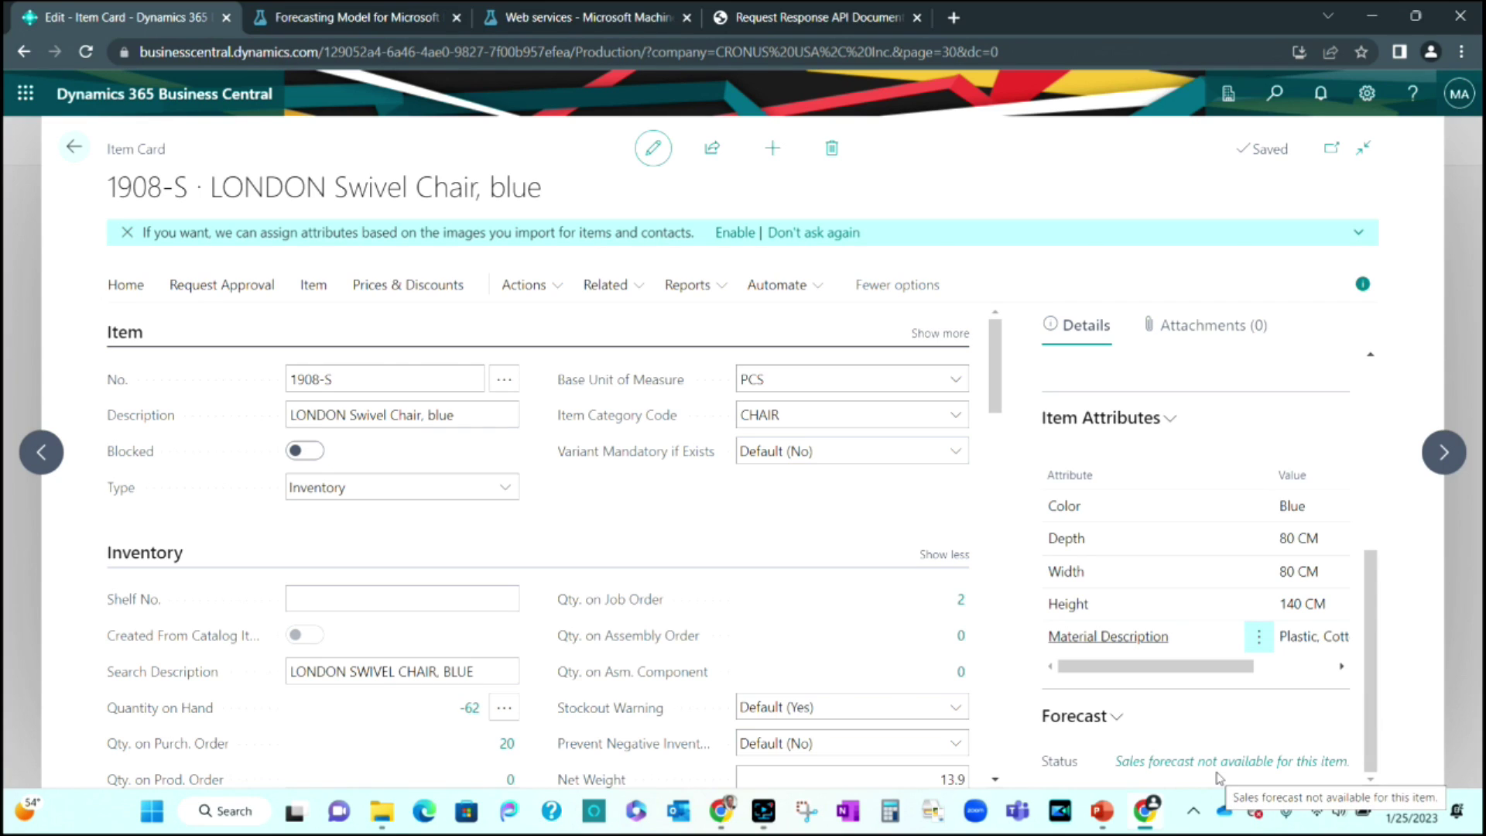
click(549, 293)
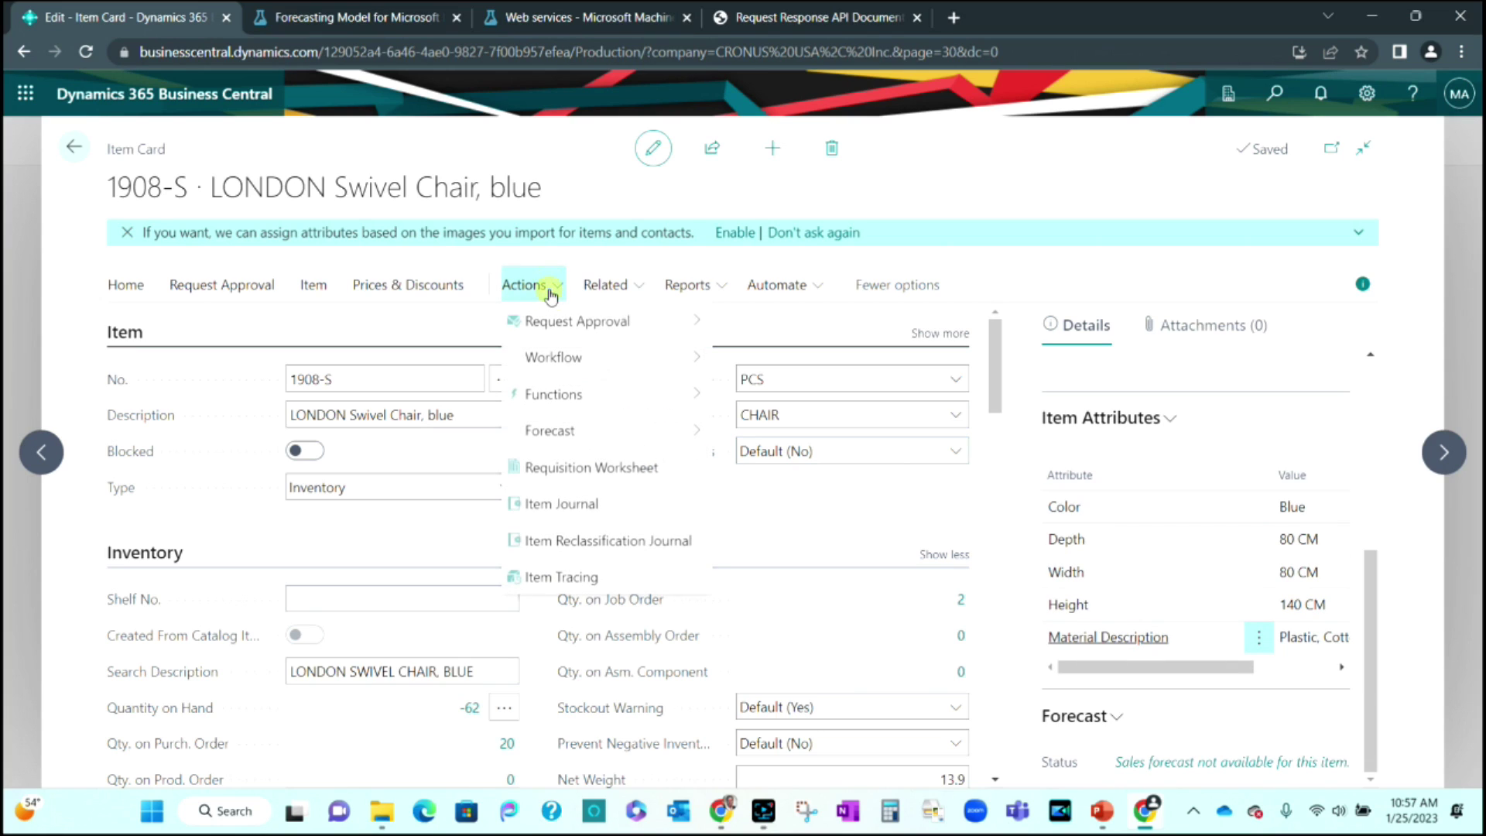
mouse_move(685, 441)
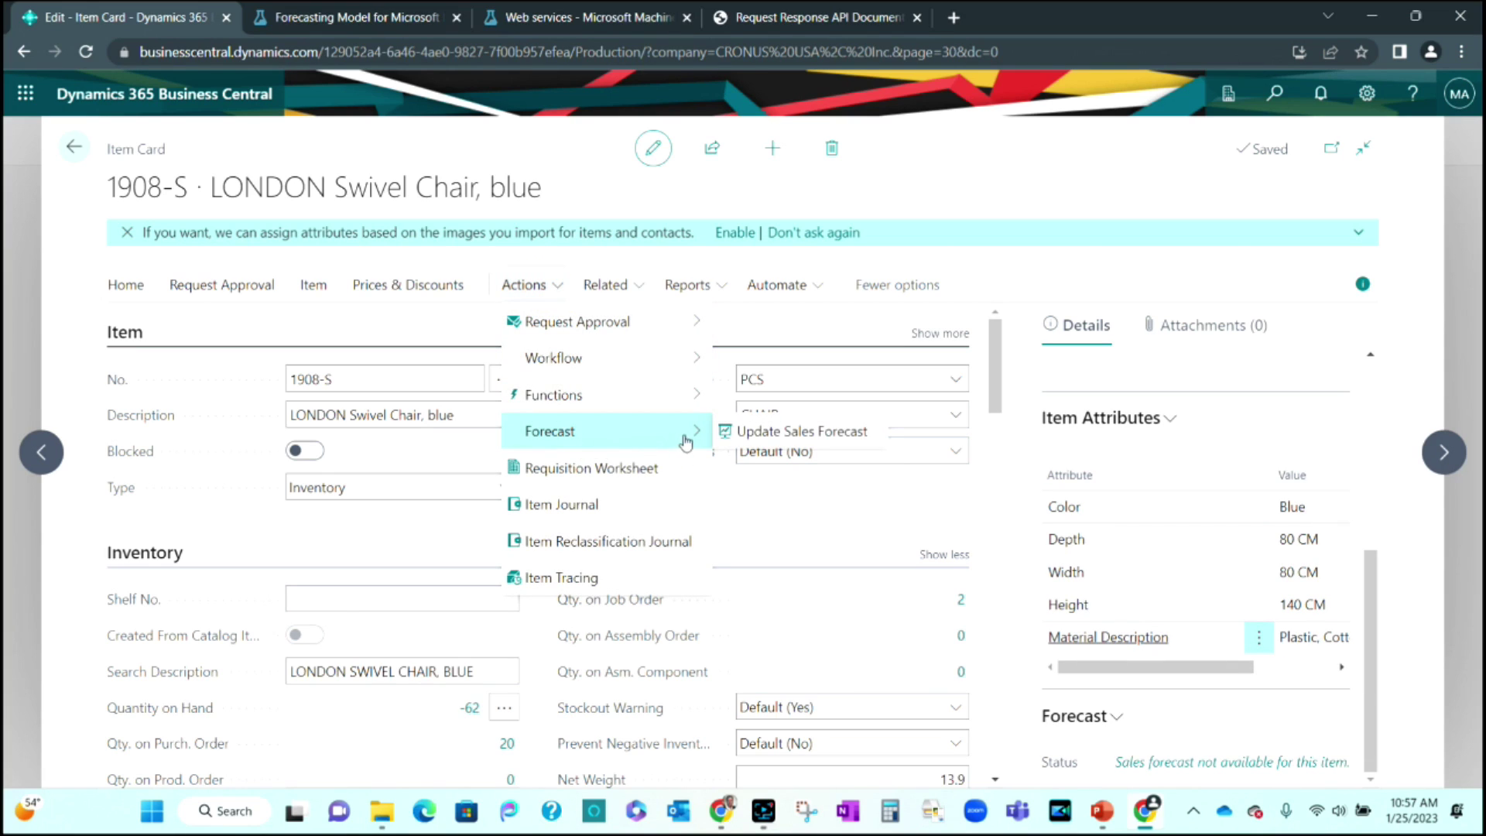
click(802, 431)
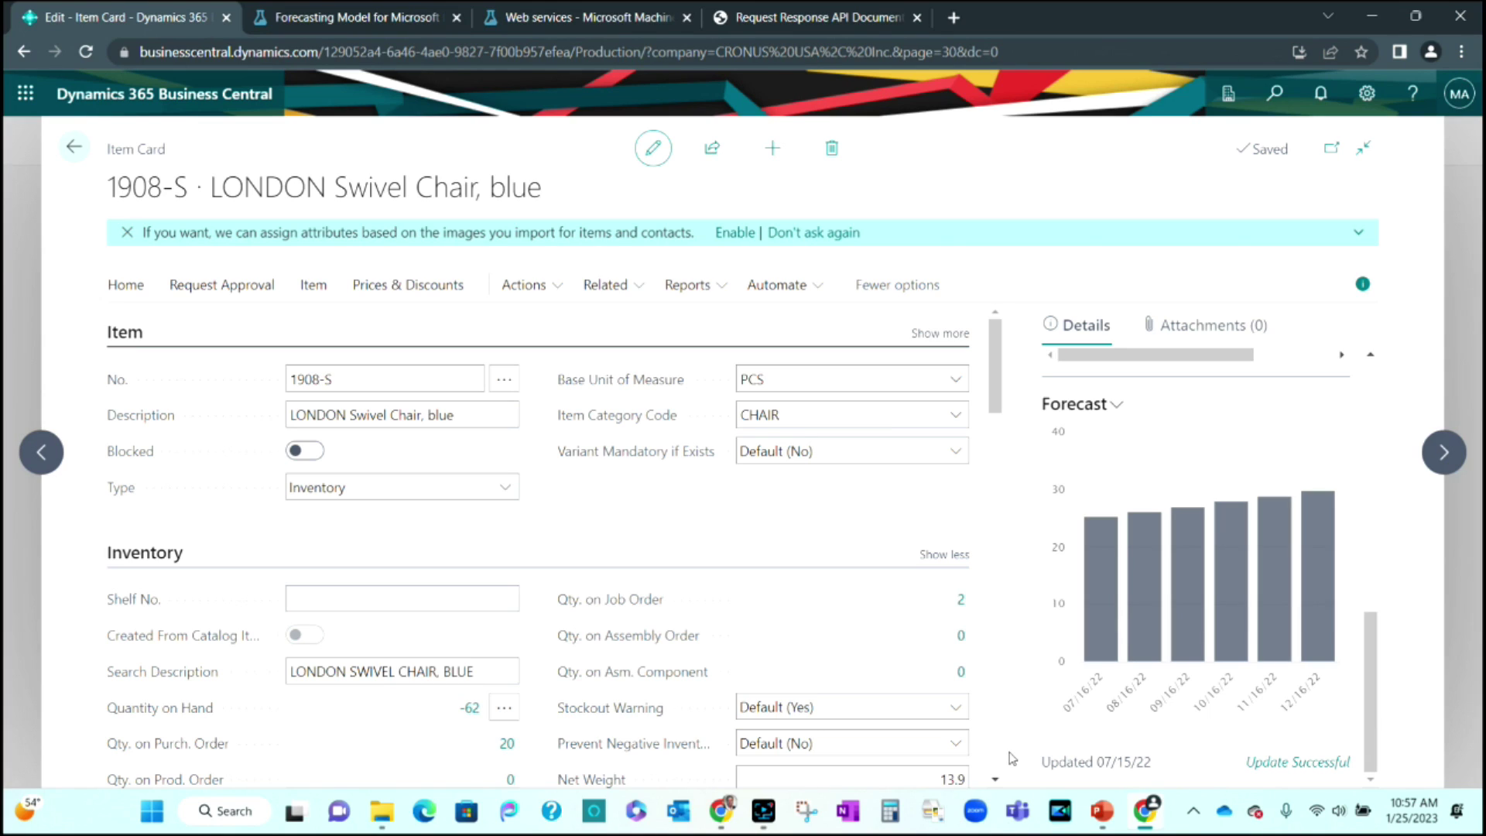
click(1115, 408)
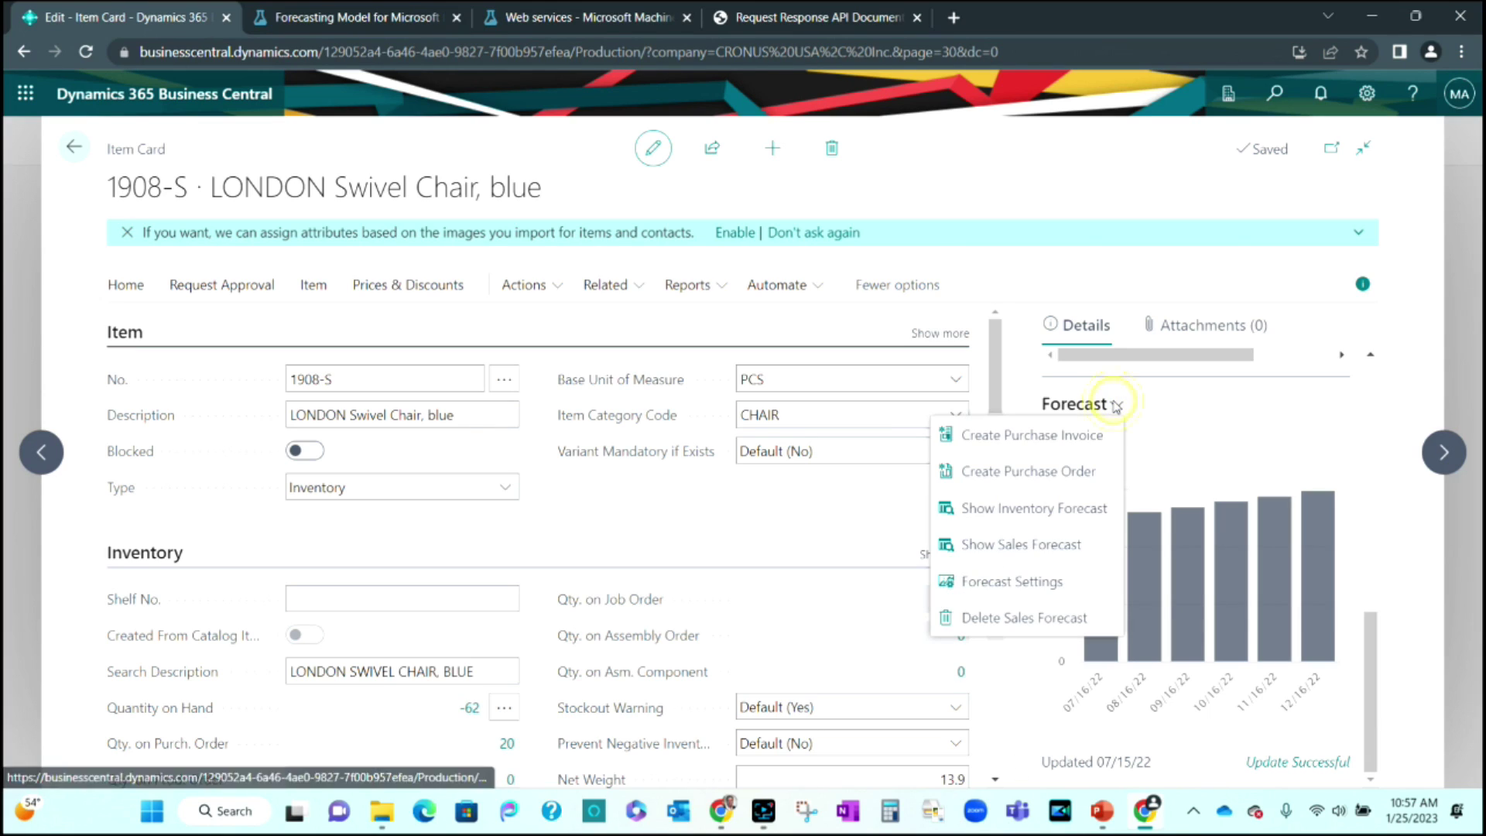
click(1029, 582)
- Switch the Timeseries Model from ETS+ARIMA to ETS and return to the 1908-S item card
click(1346, 441)
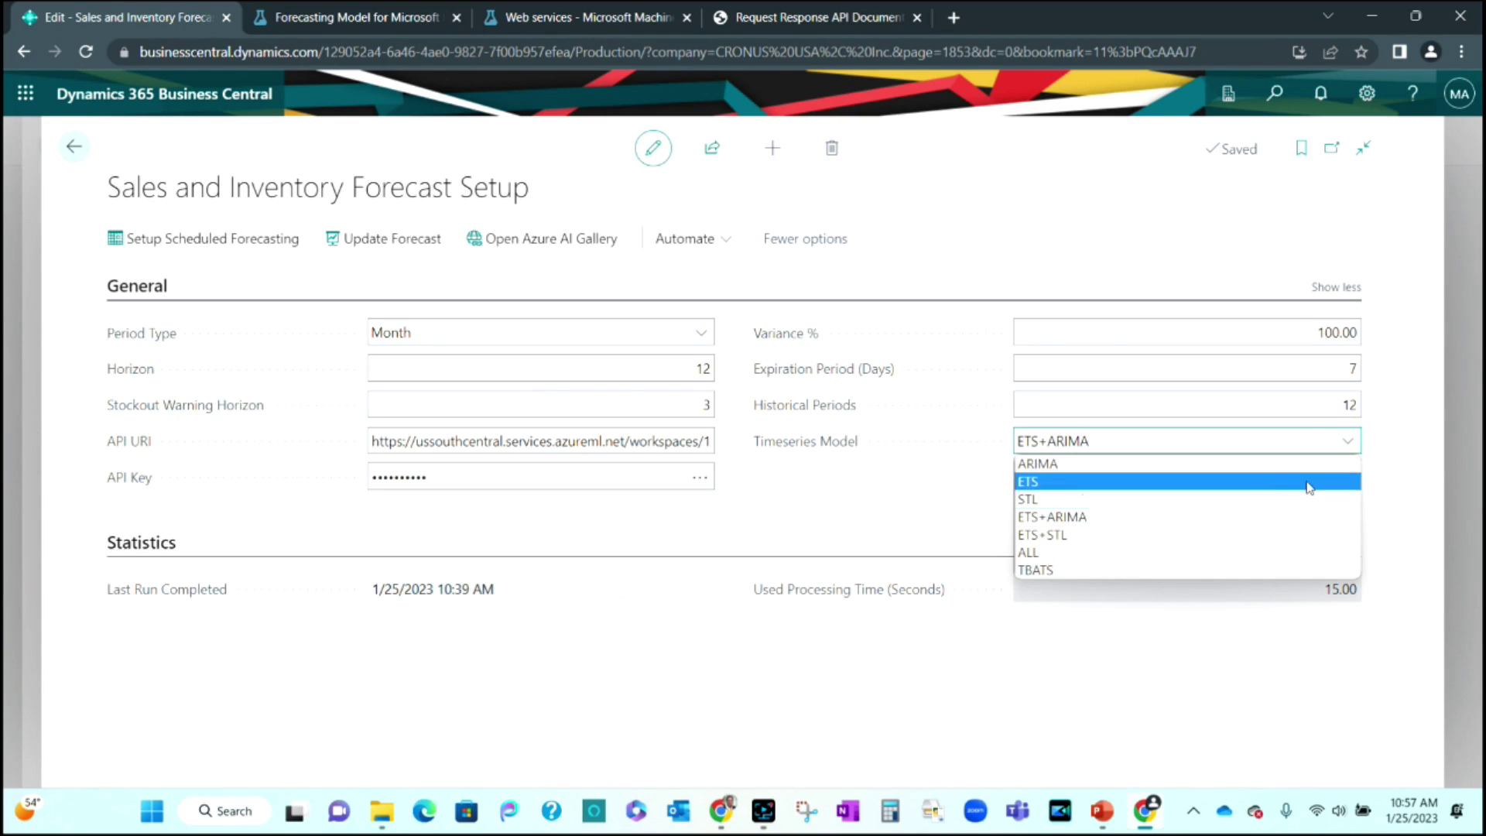
click(1225, 483)
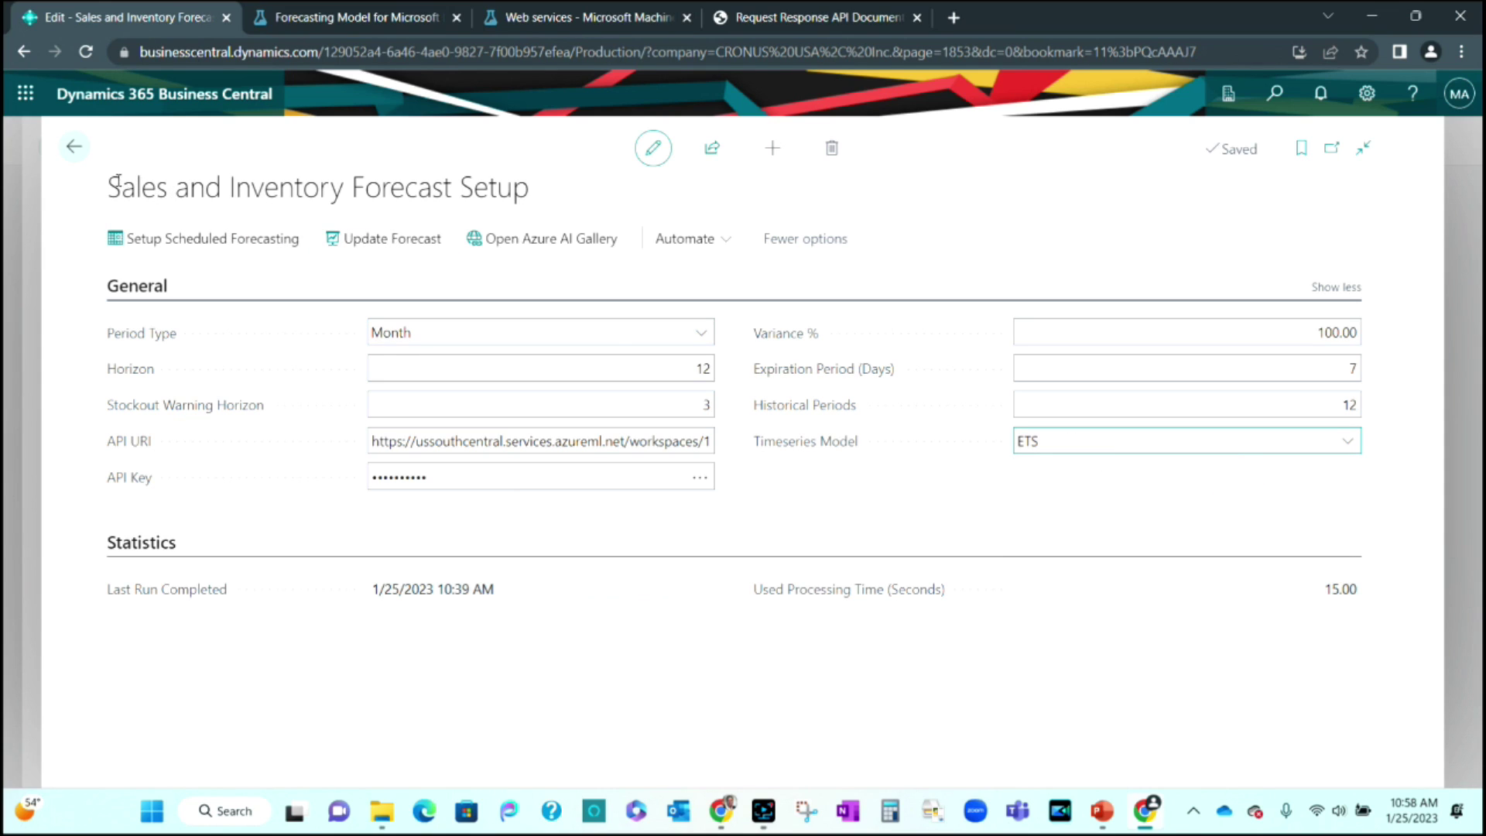
click(74, 148)
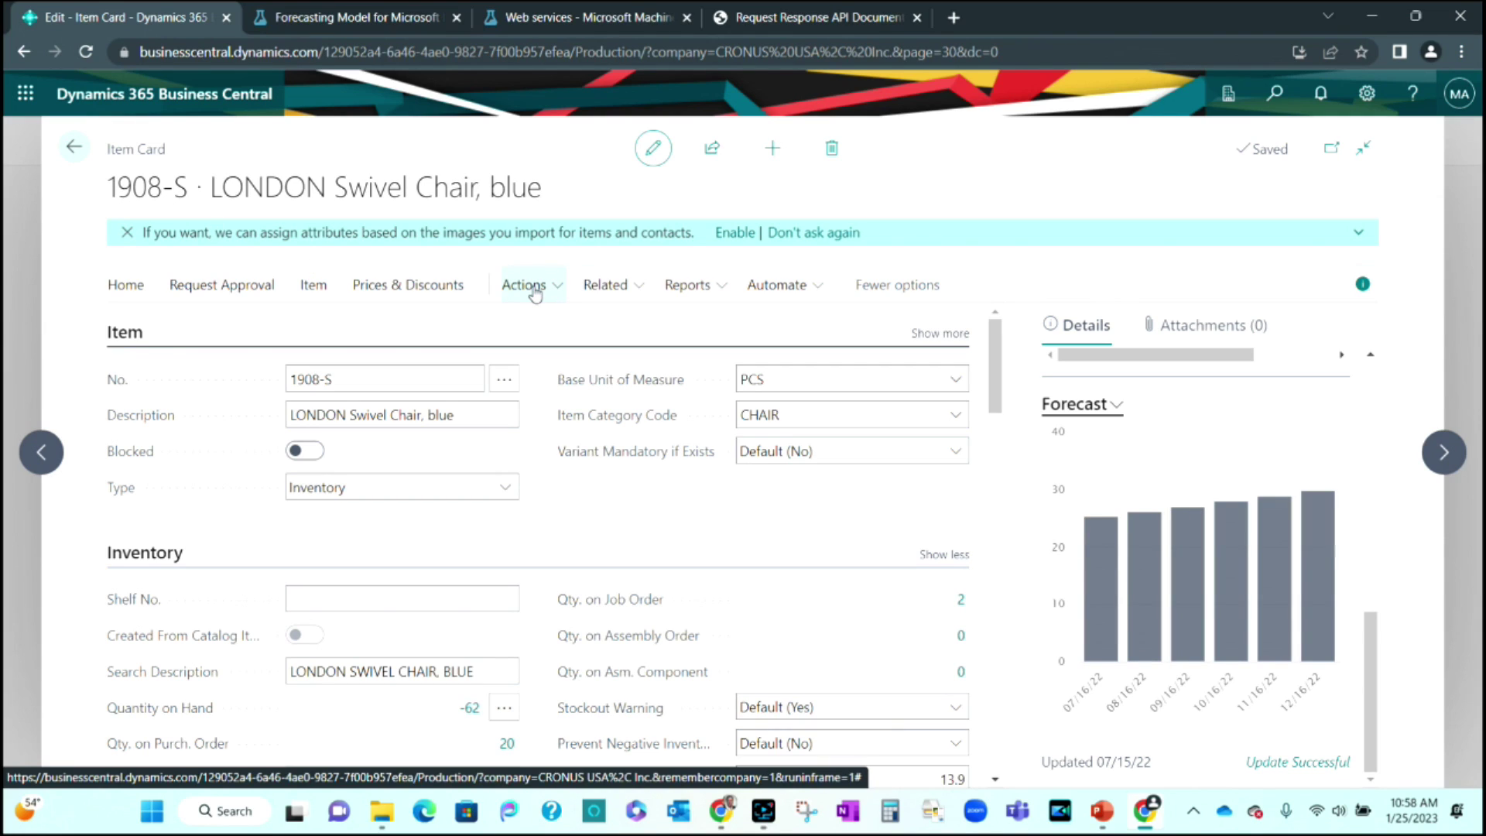
- Recalculate the chair's sales forecast using the new ETS model
click(533, 289)
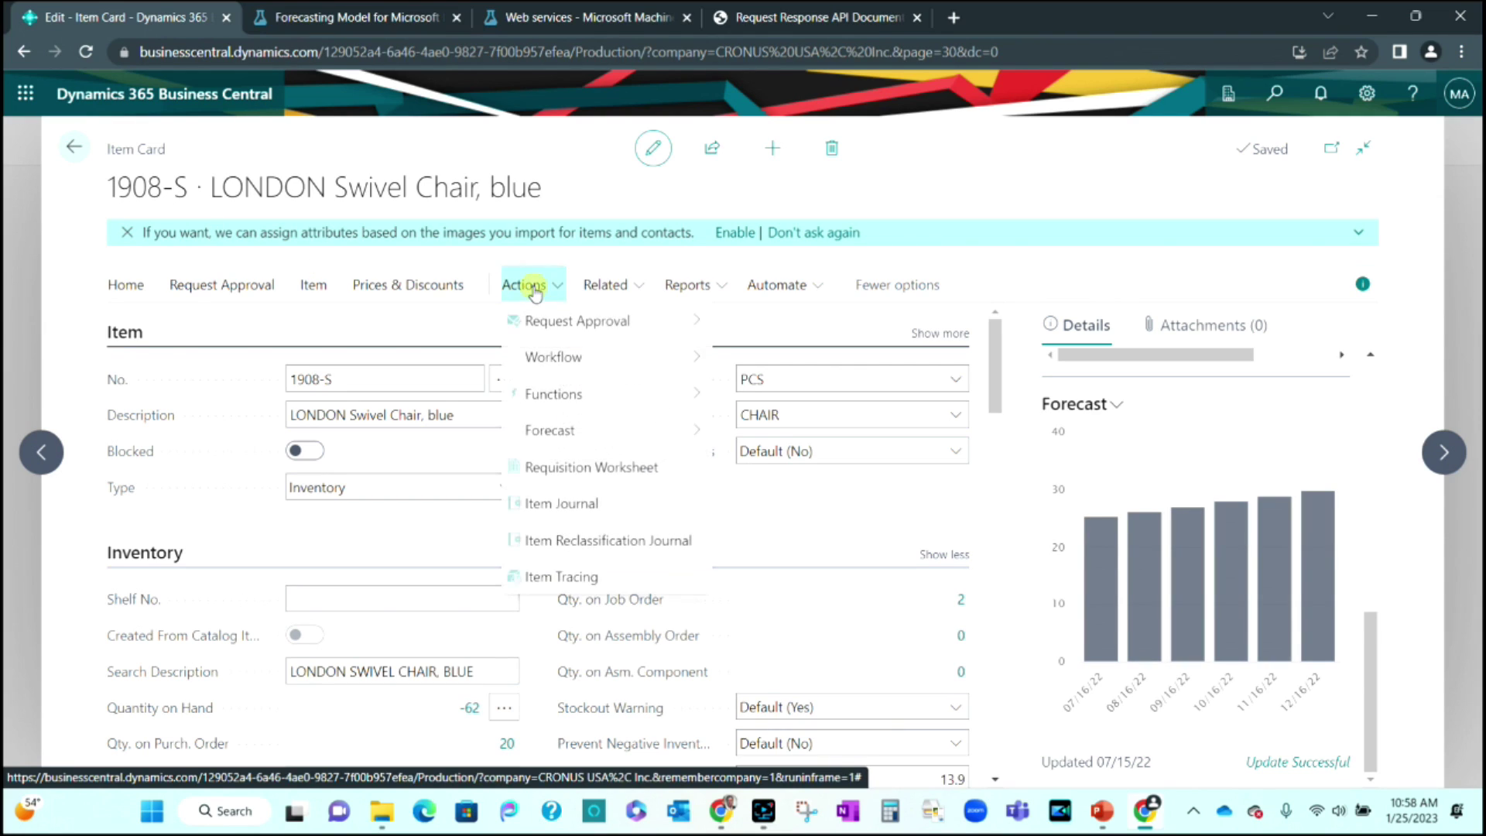
mouse_move(635, 440)
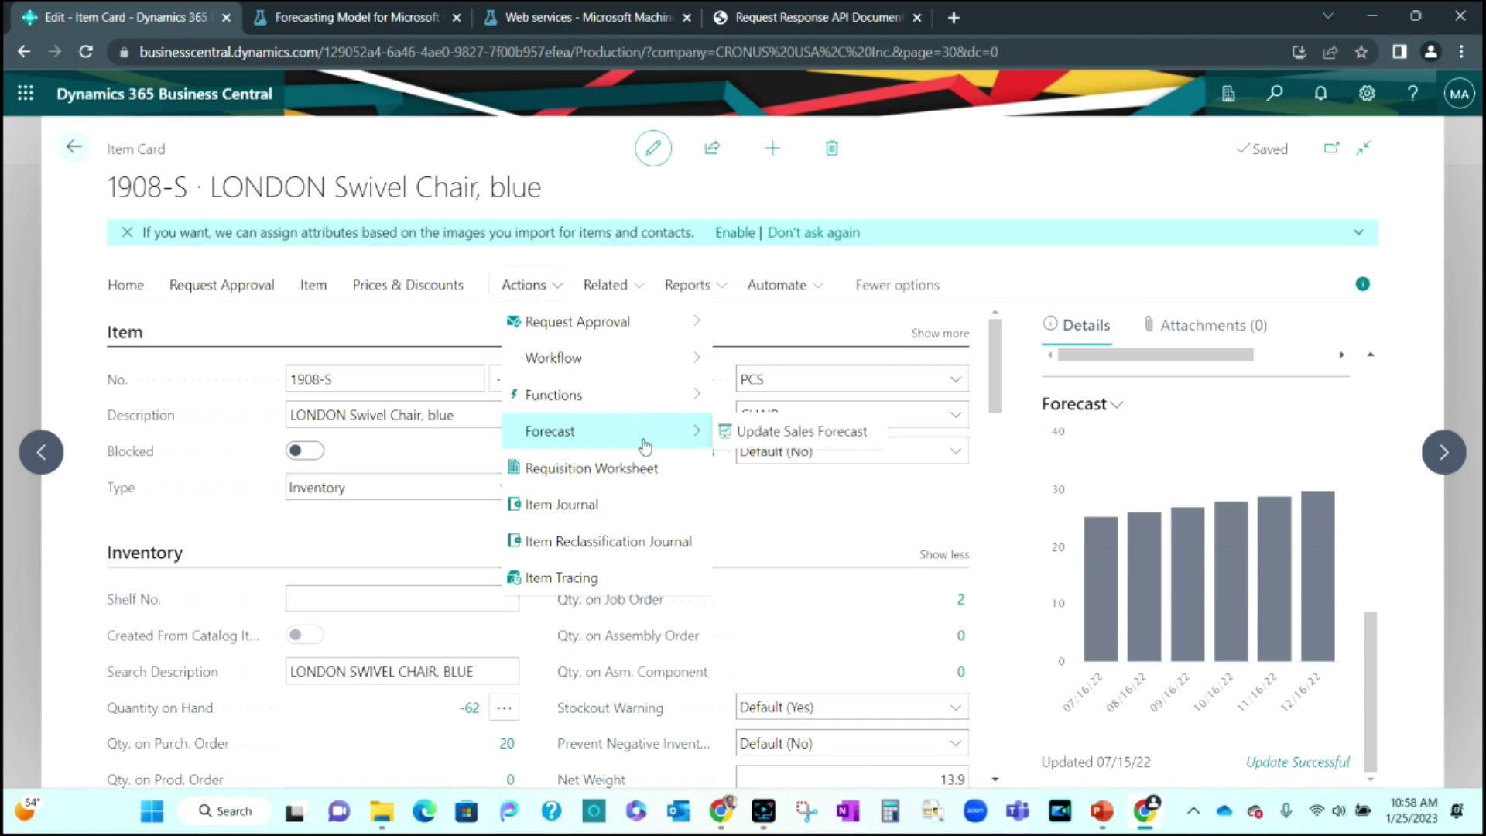
click(741, 435)
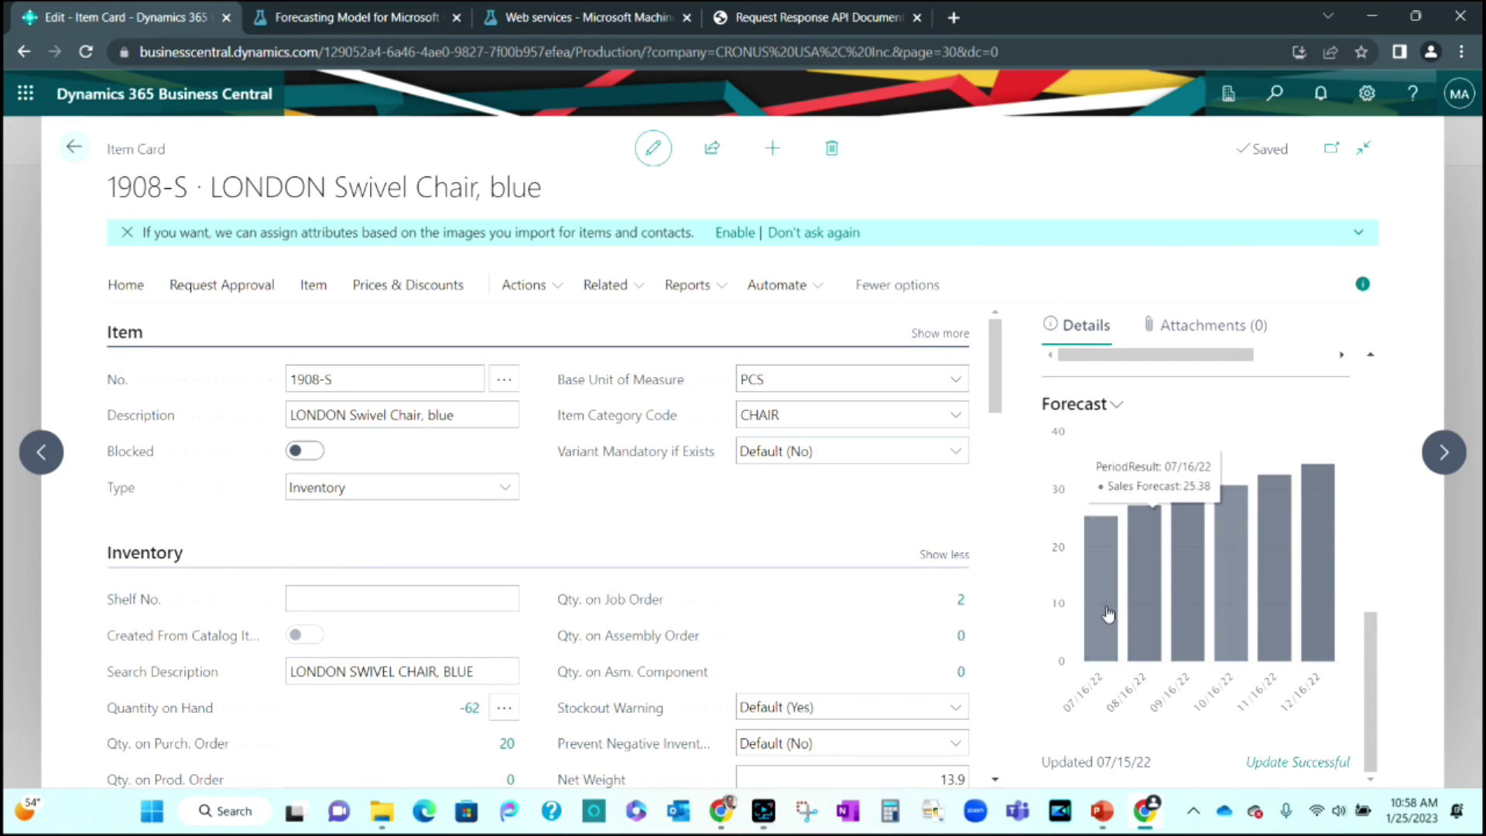
- Switch the Forecast FactBox chart to show the inventory forecast
mouse_move(1332, 617)
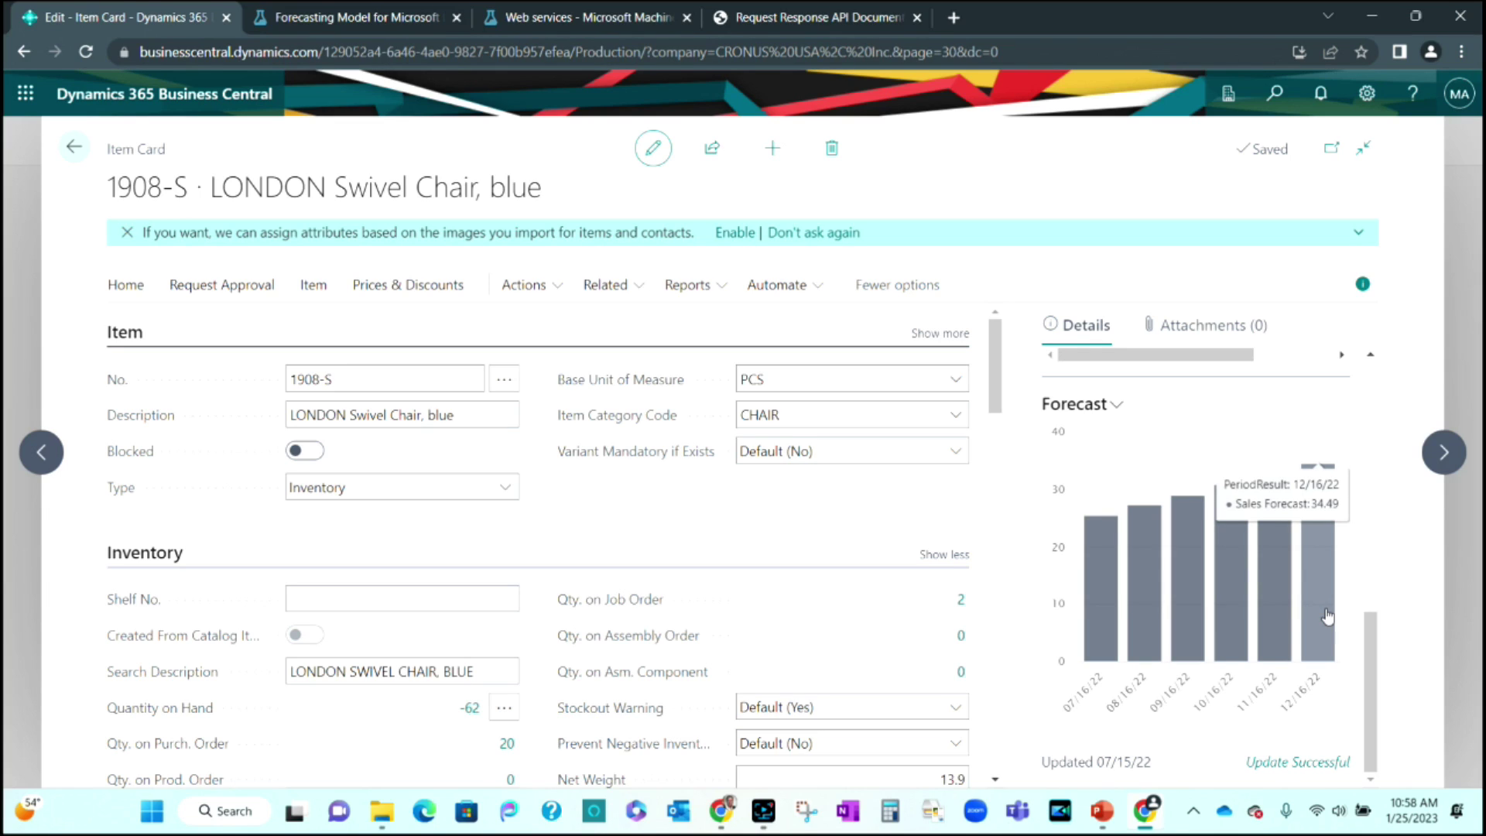
click(1117, 406)
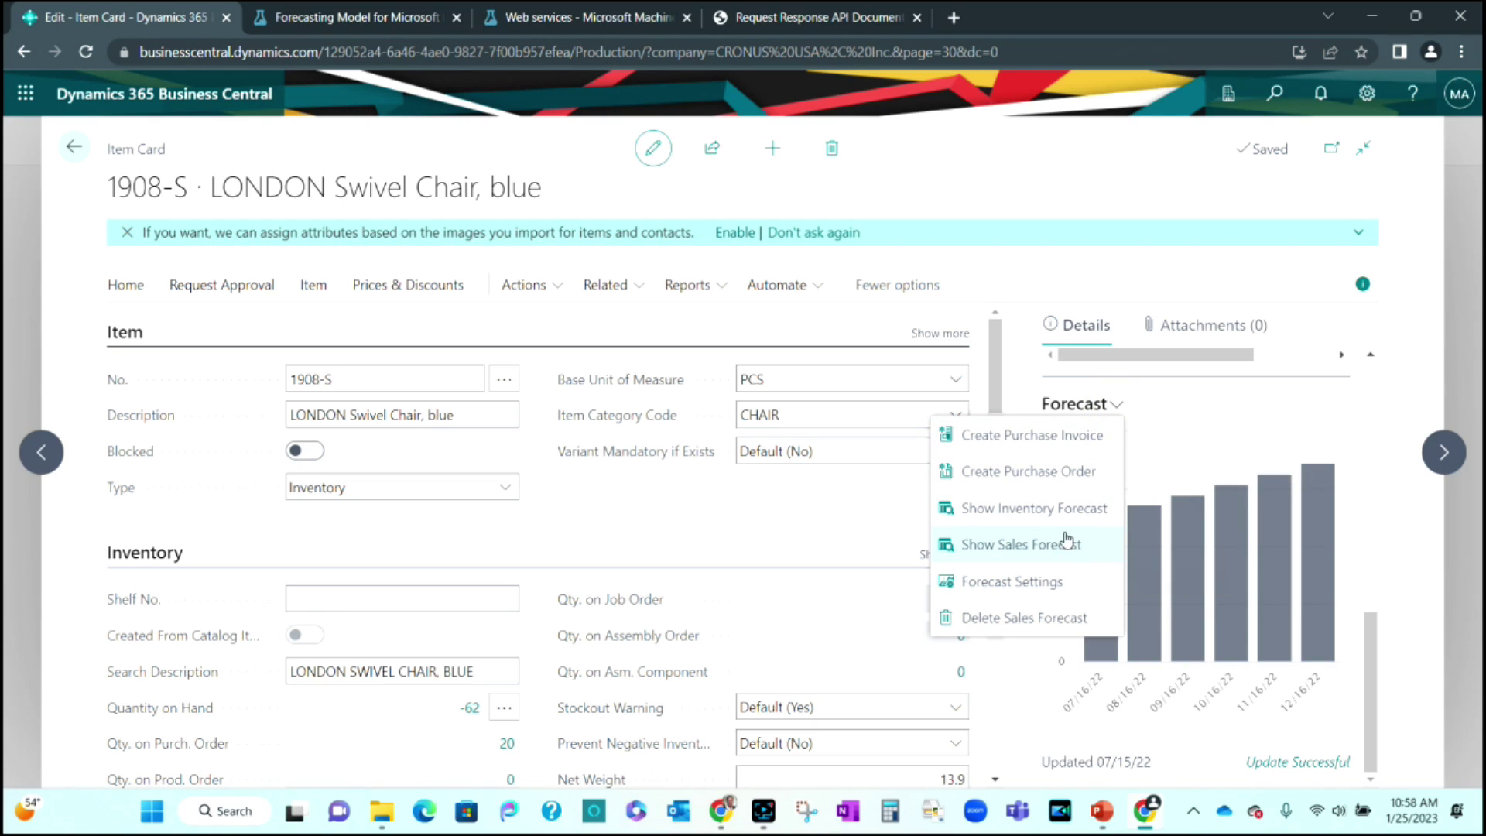
click(1060, 508)
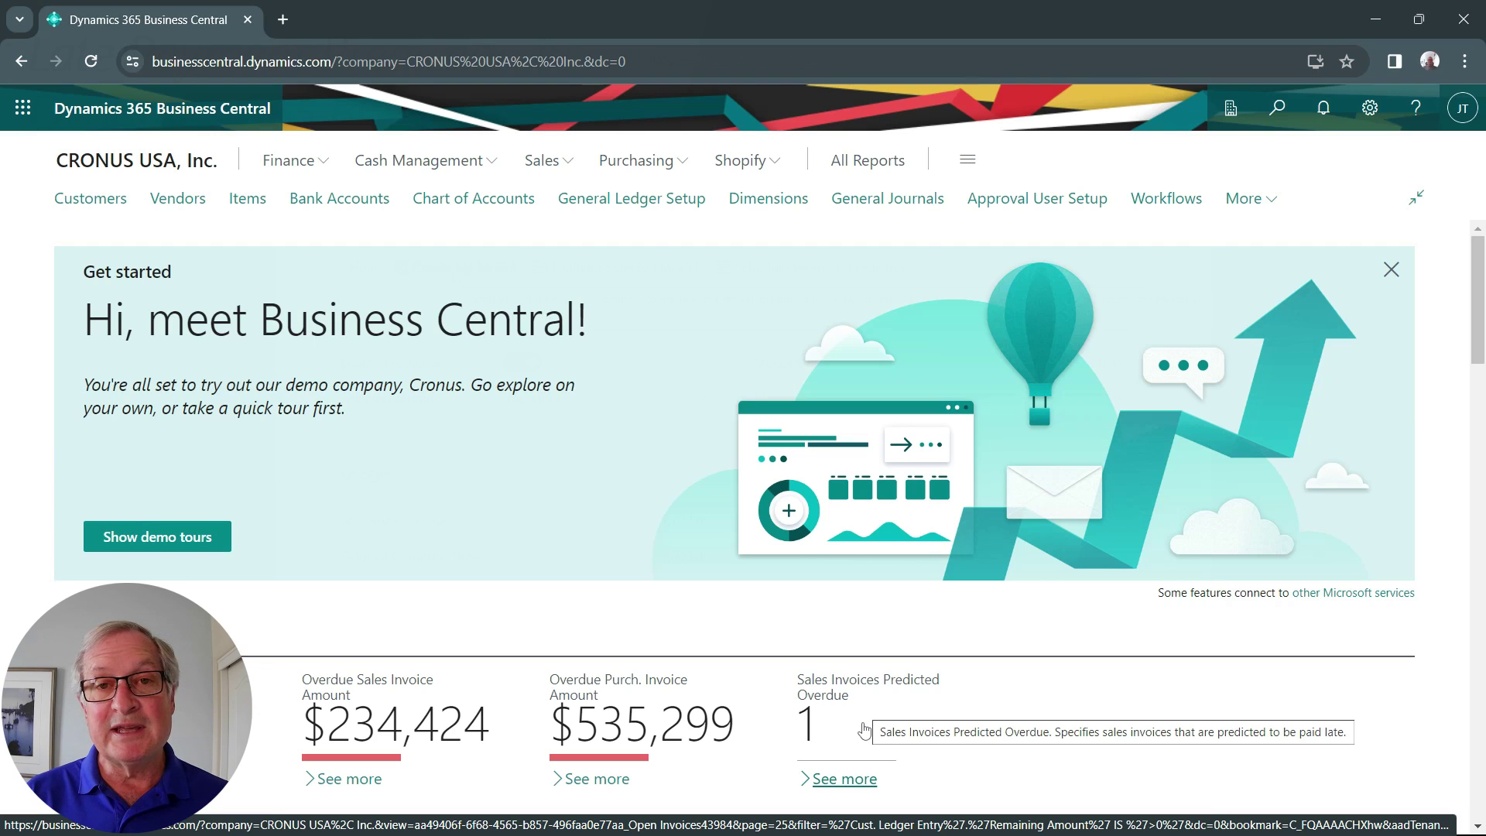
- Open the Sales Invoices Predicted Overdue list and scroll right to the late-payment prediction columns
click(850, 780)
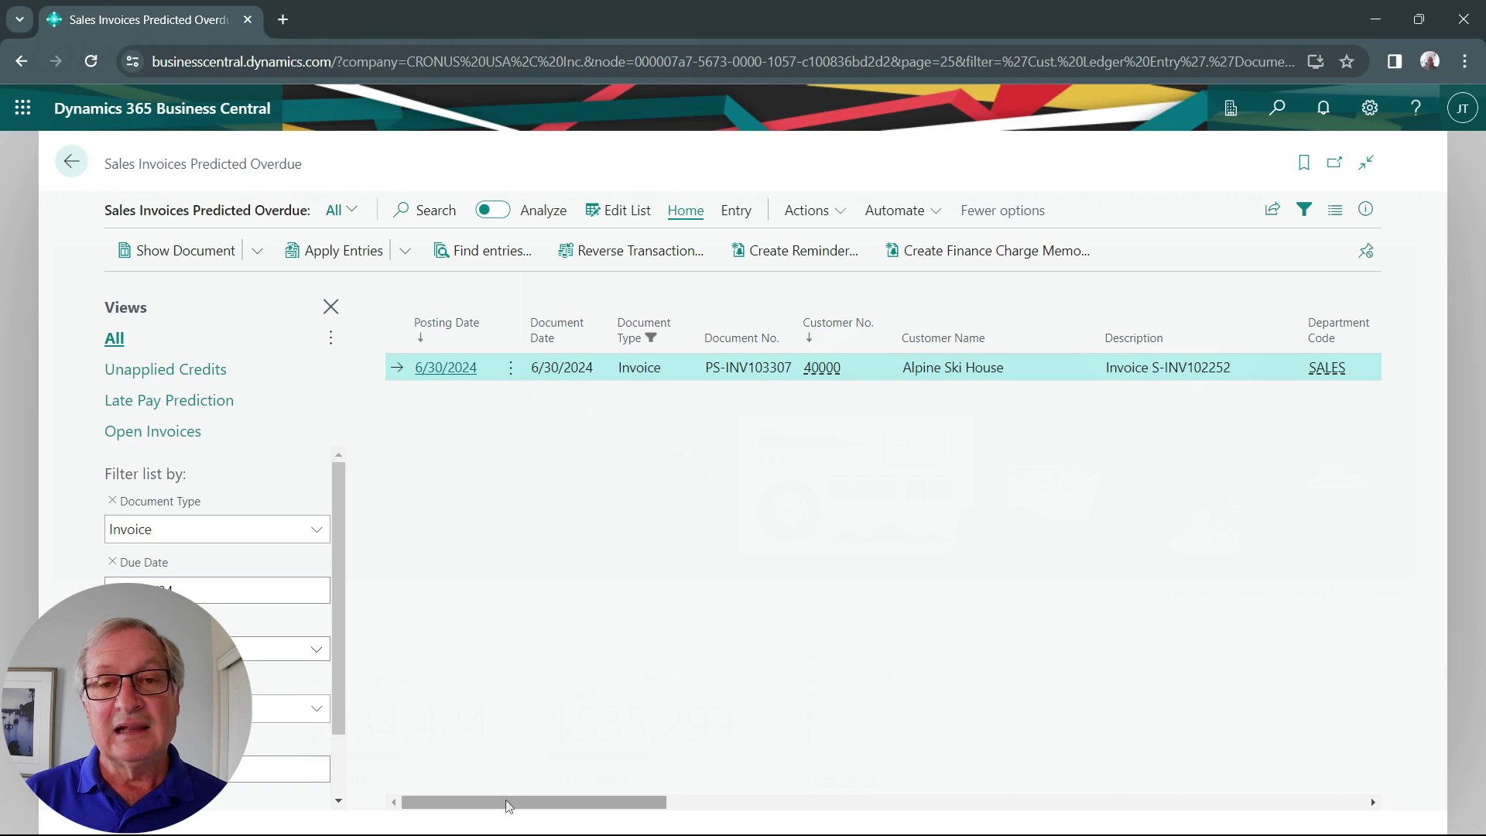
drag(508, 806, 845, 816)
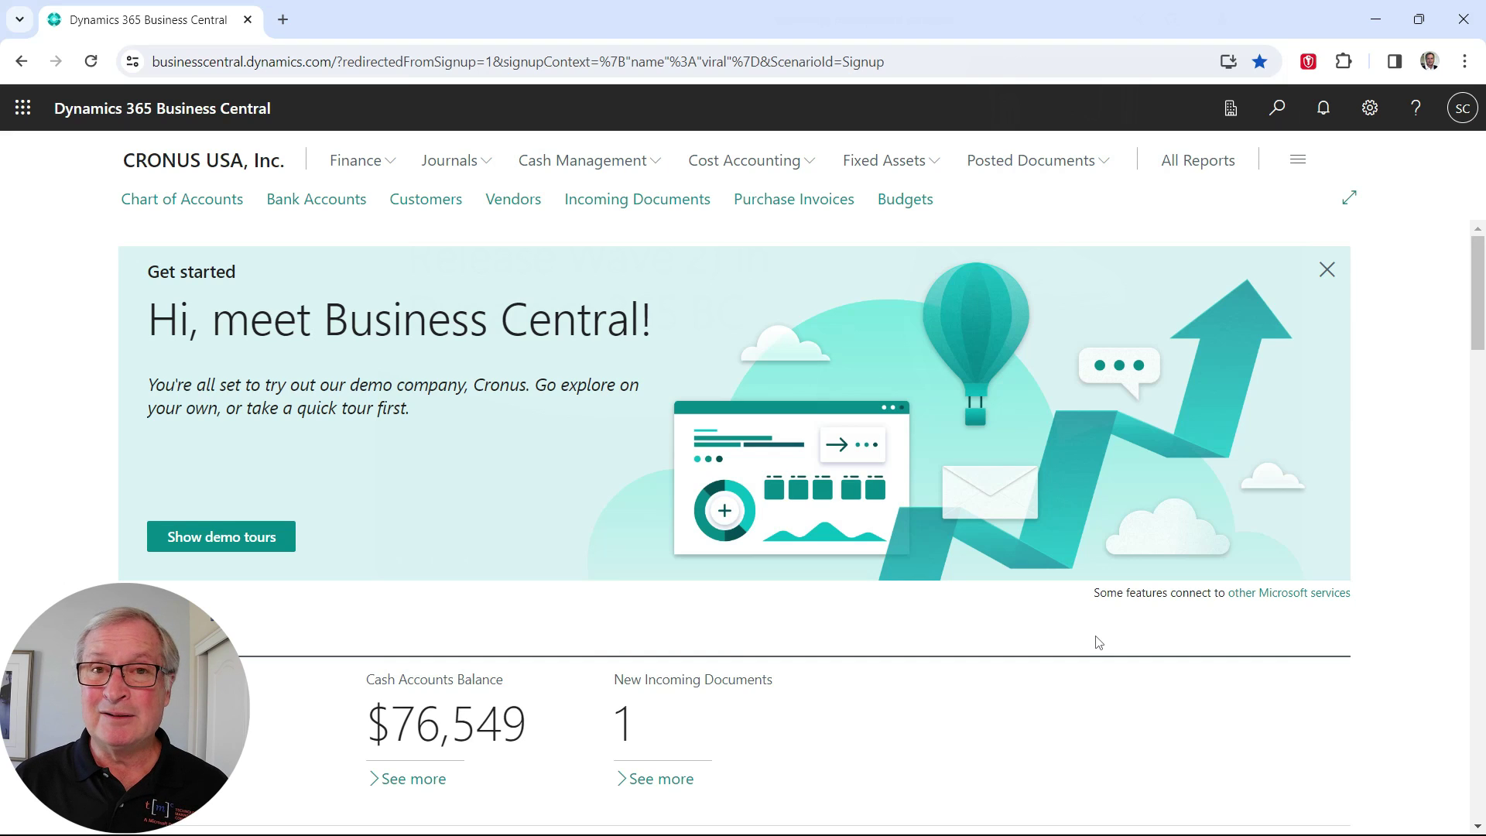
- Zoom in on the home page charts and open the Cash Flow Forecast chart options
scroll(1098, 640, down, 15)
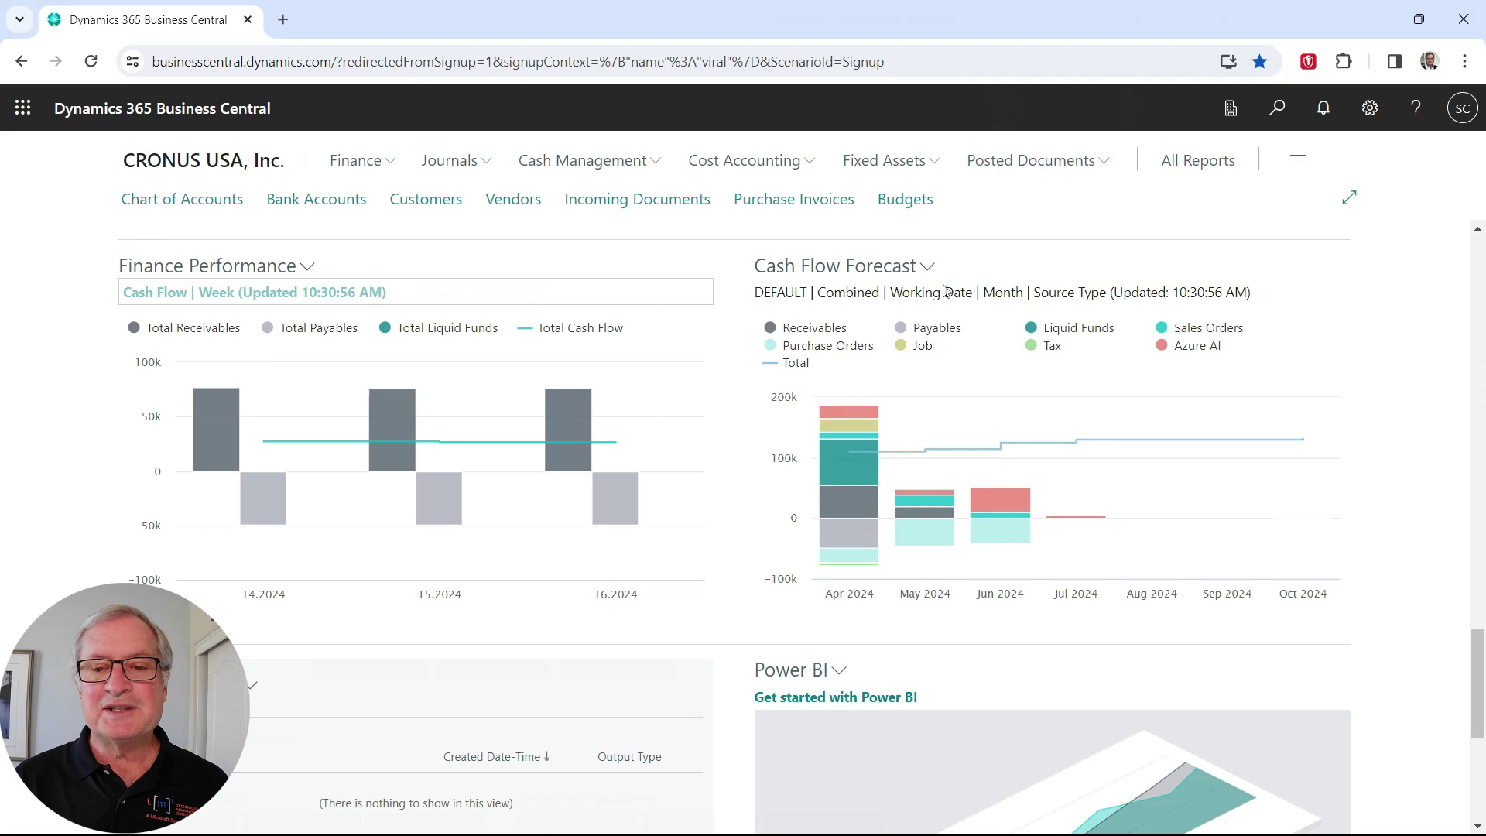
key(ctrl+plus)
key(ctrl+plus)
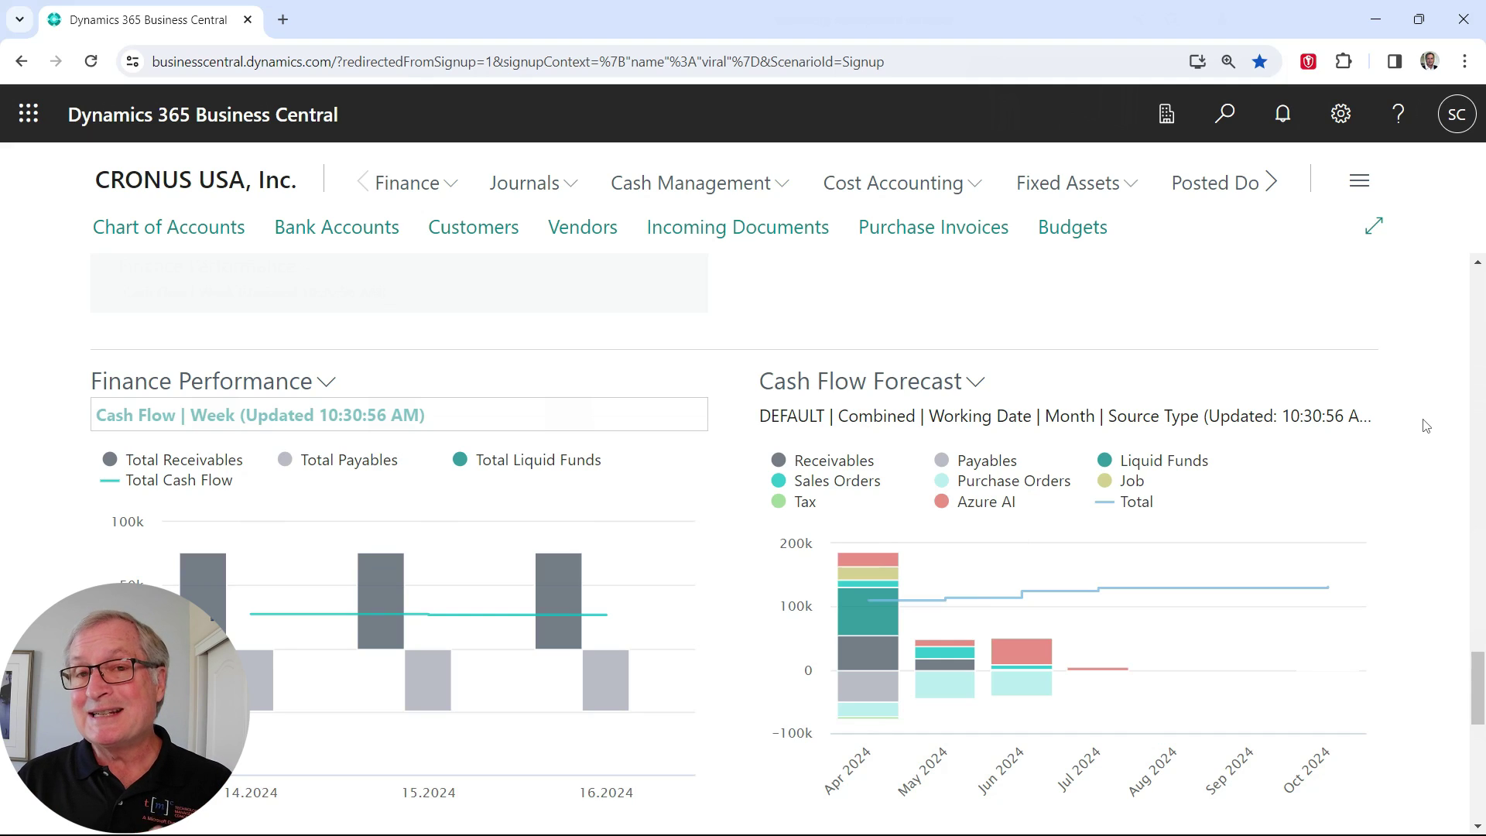
click(976, 383)
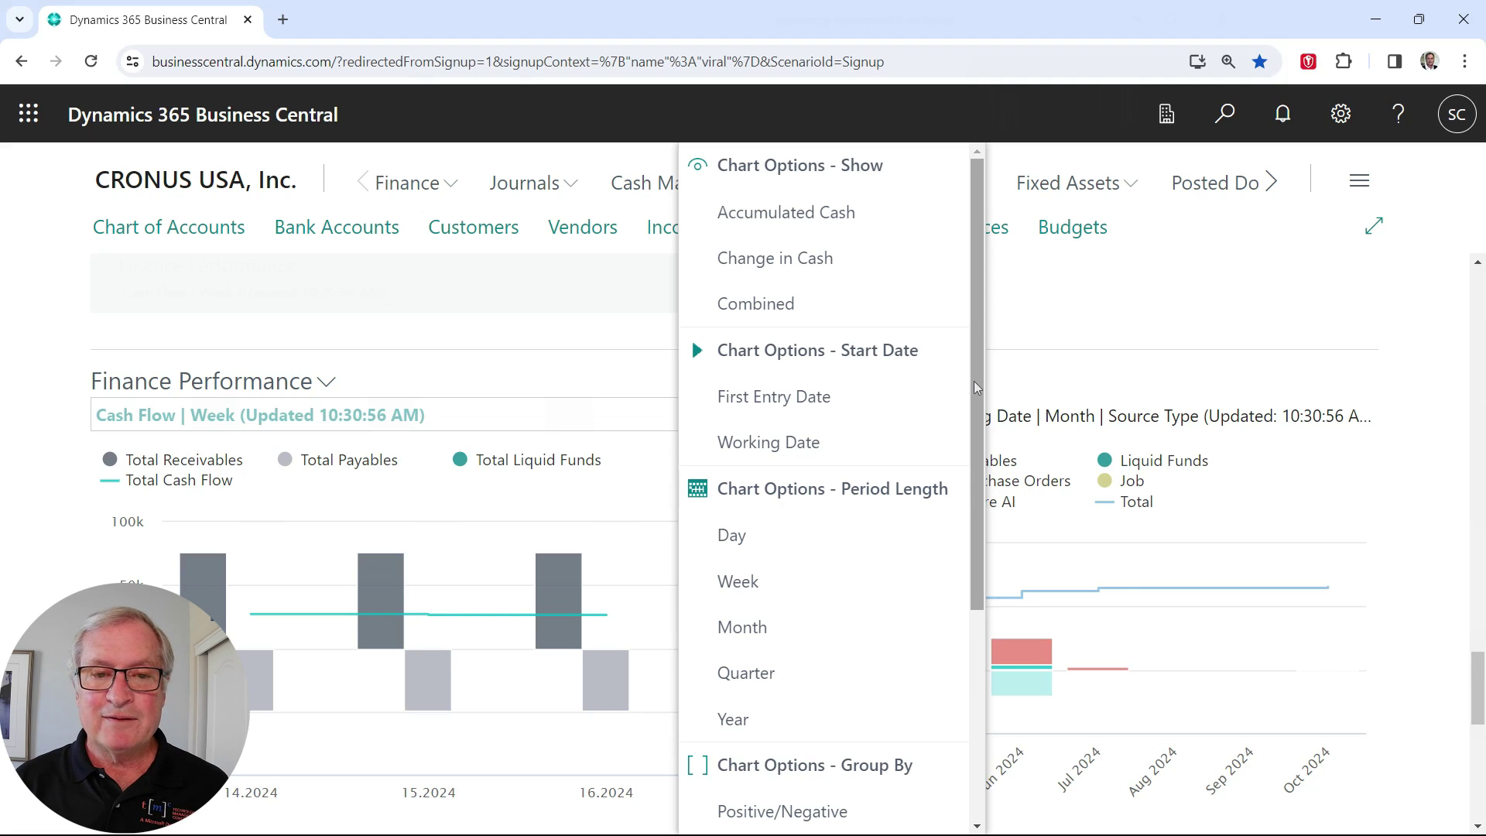
- Record a 12,000.00 Payroll manual expense dated 4/8/2024 through Edit Manual Expenses
scroll(933, 602, down, 1)
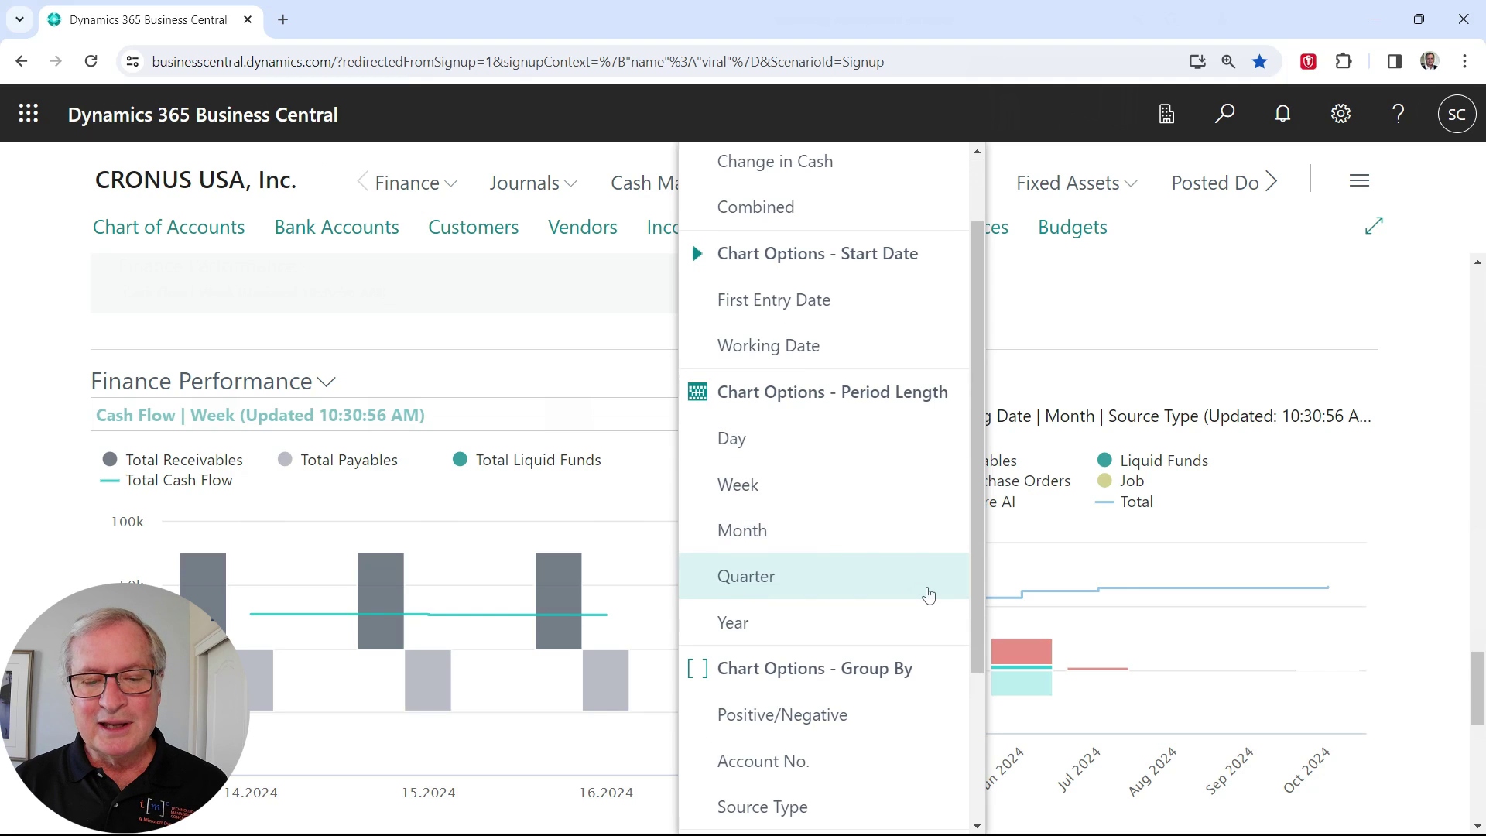
scroll(929, 596, down, 3)
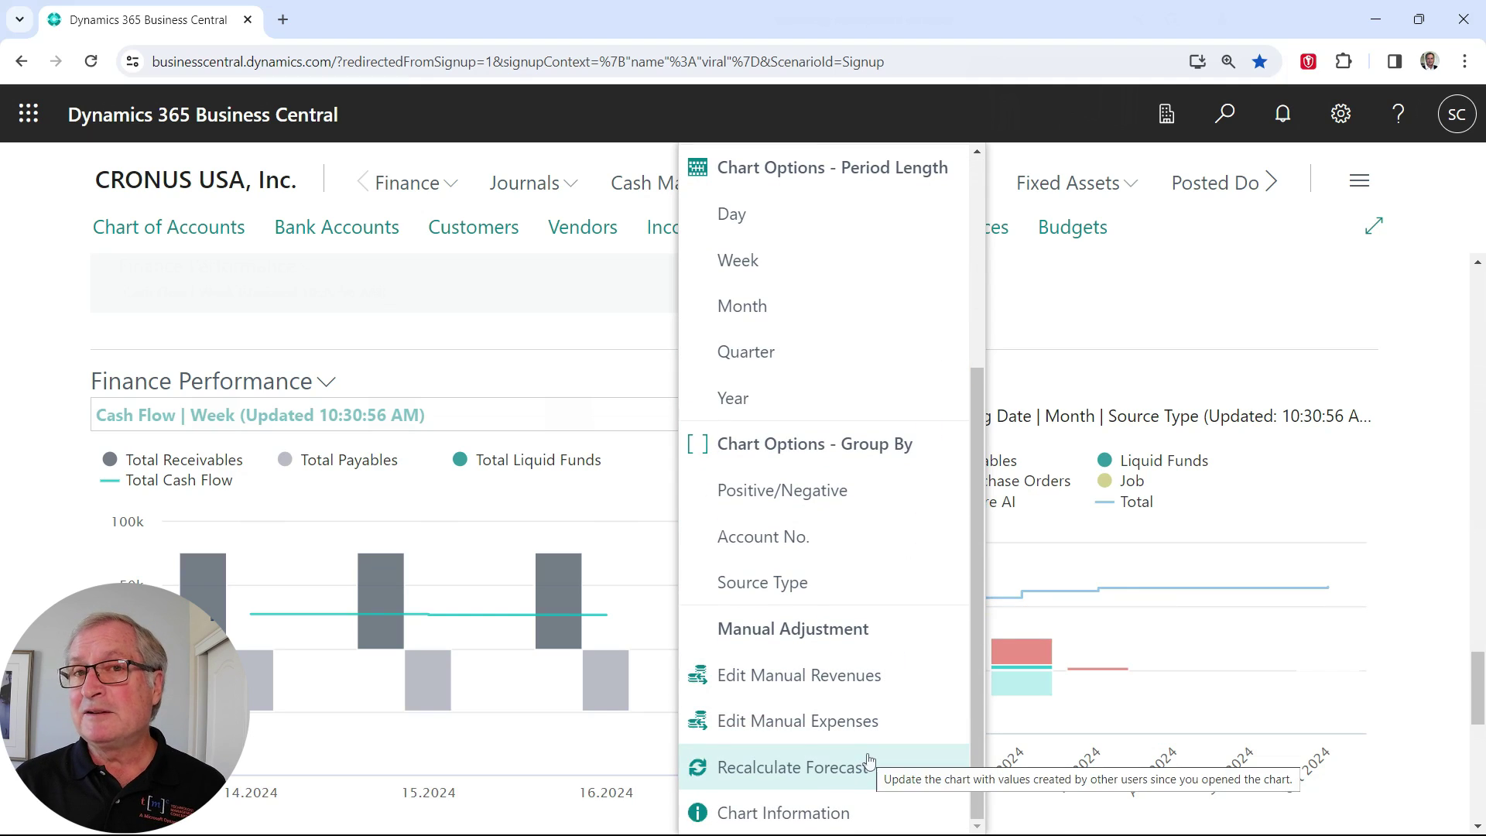
click(799, 722)
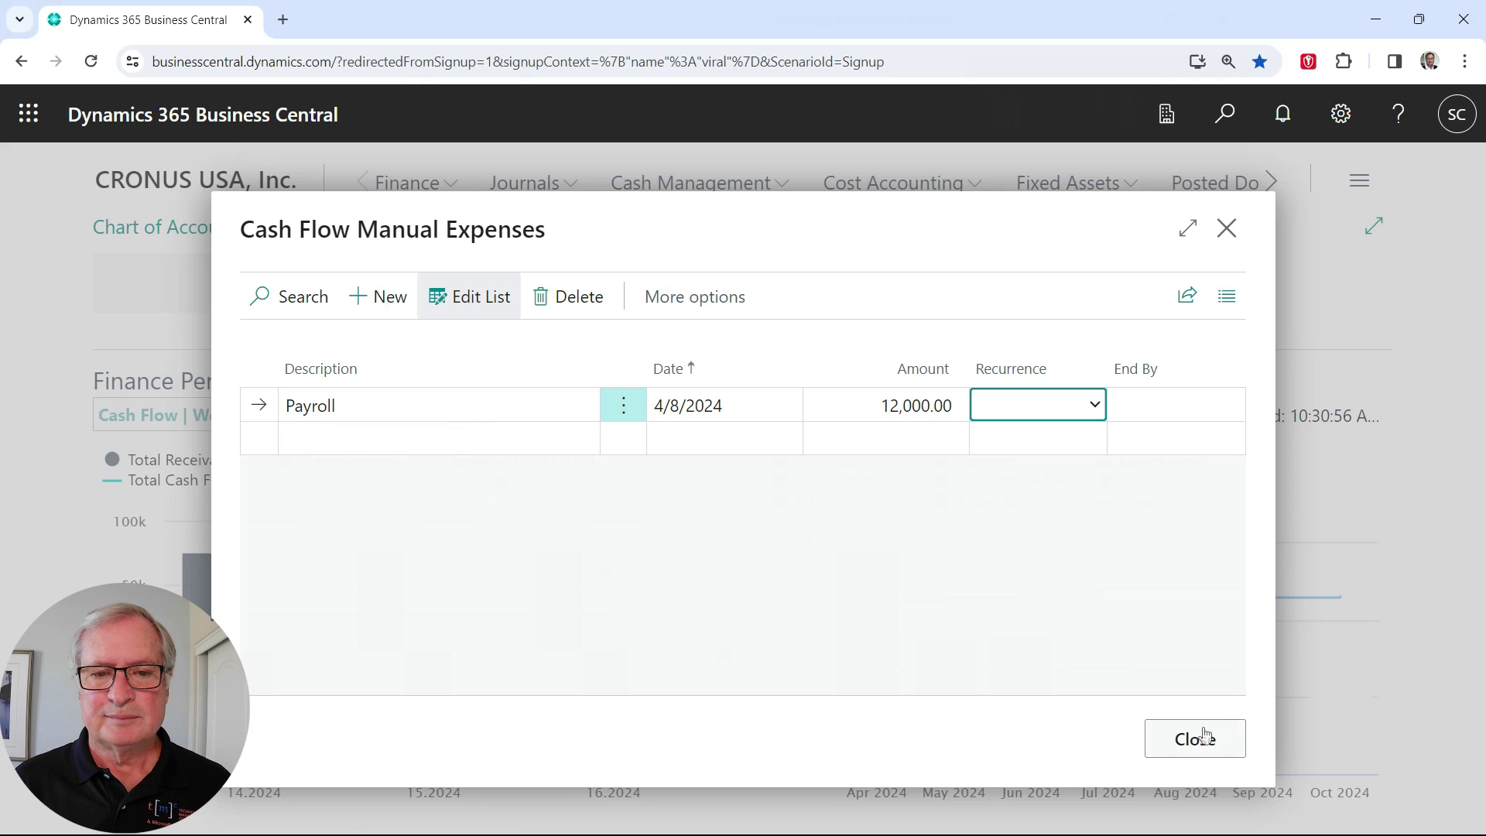
click(1196, 738)
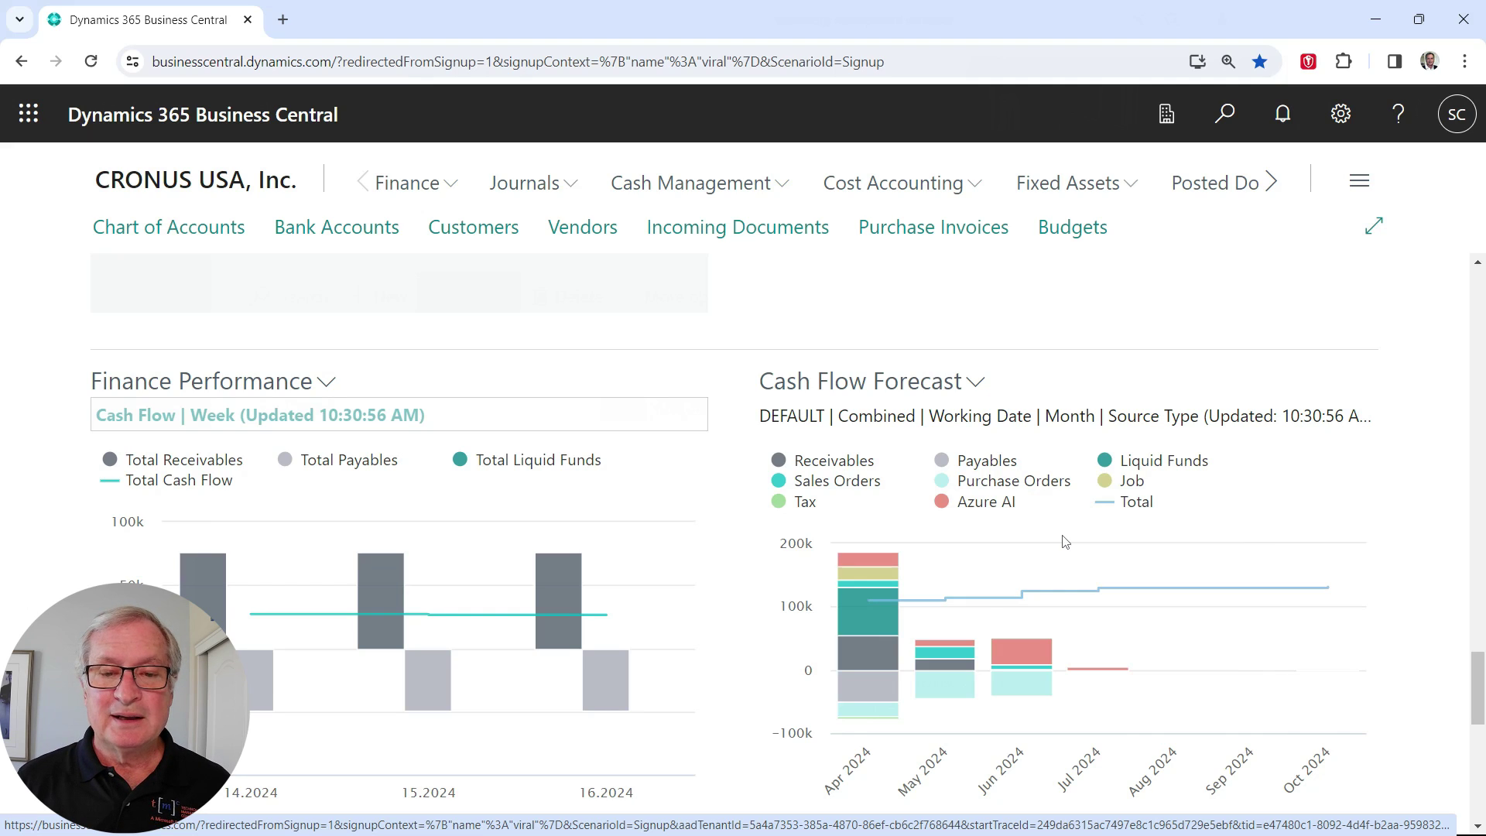
- Recalculate the Cash Flow Forecast, confirm Yes, and drill into the Apr 2024 bar's ledger entries
click(975, 381)
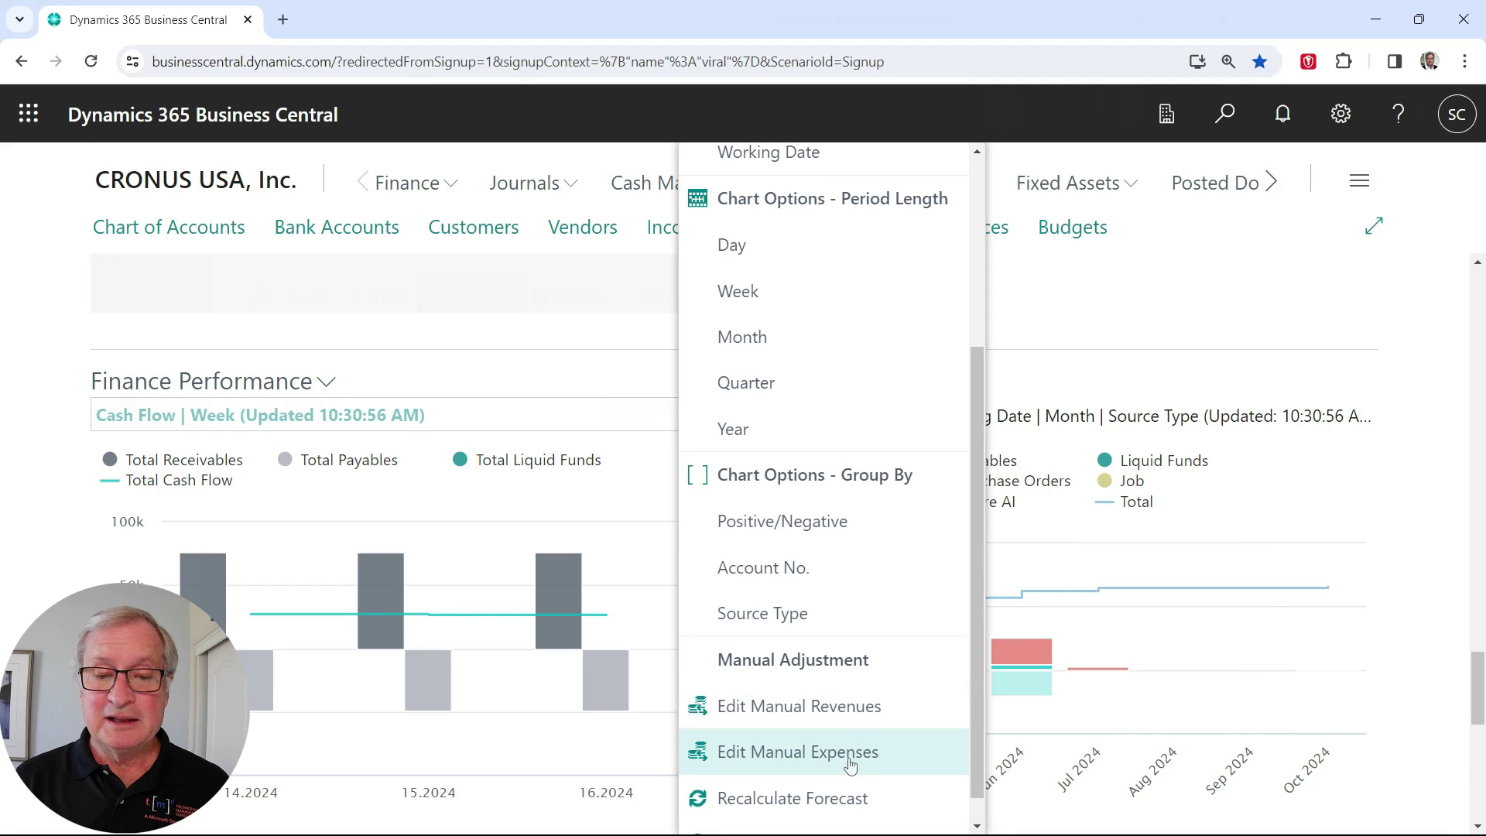
click(803, 800)
click(856, 541)
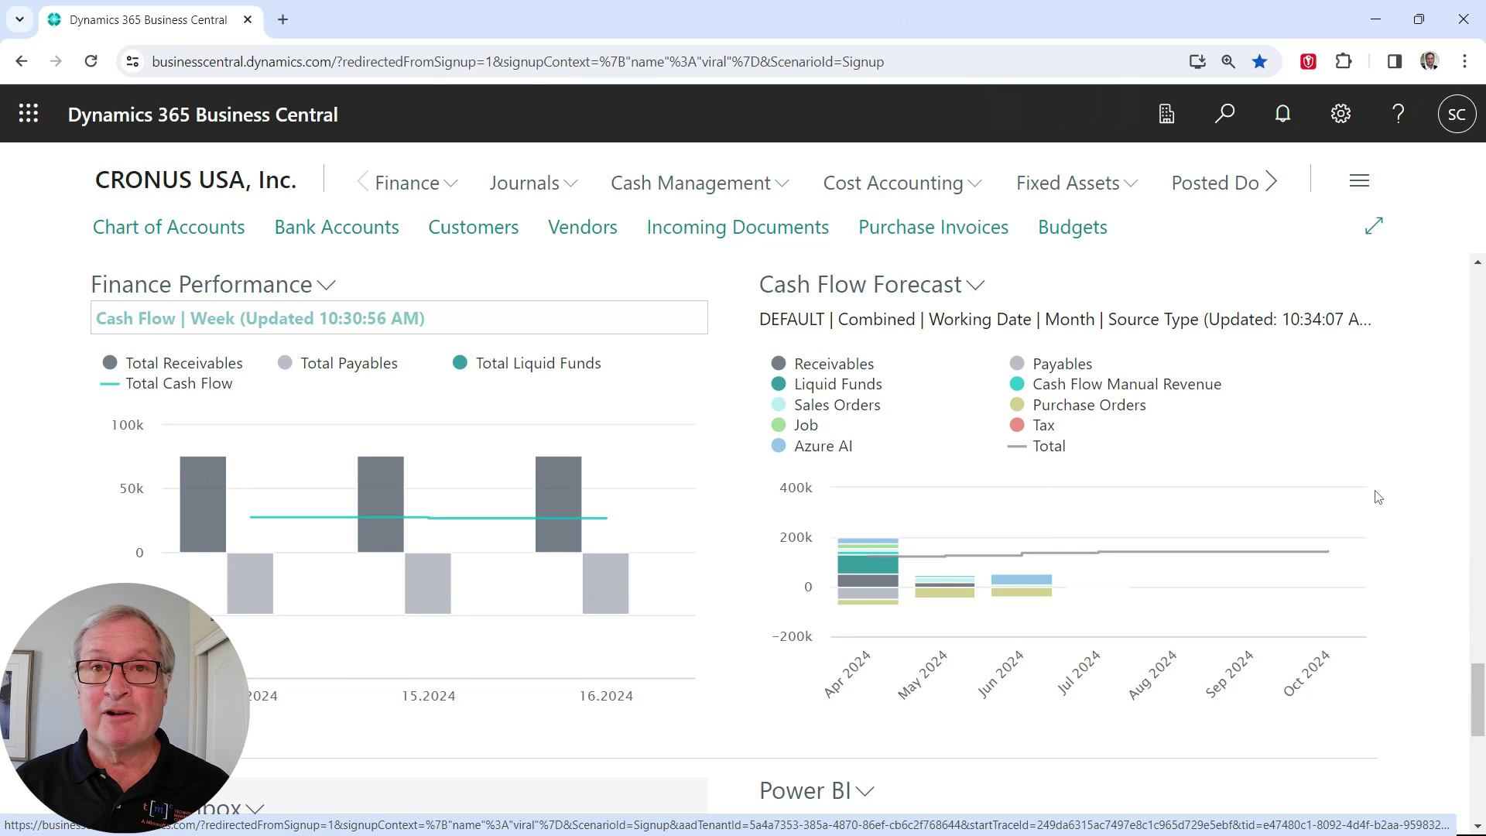
mouse_move(863, 577)
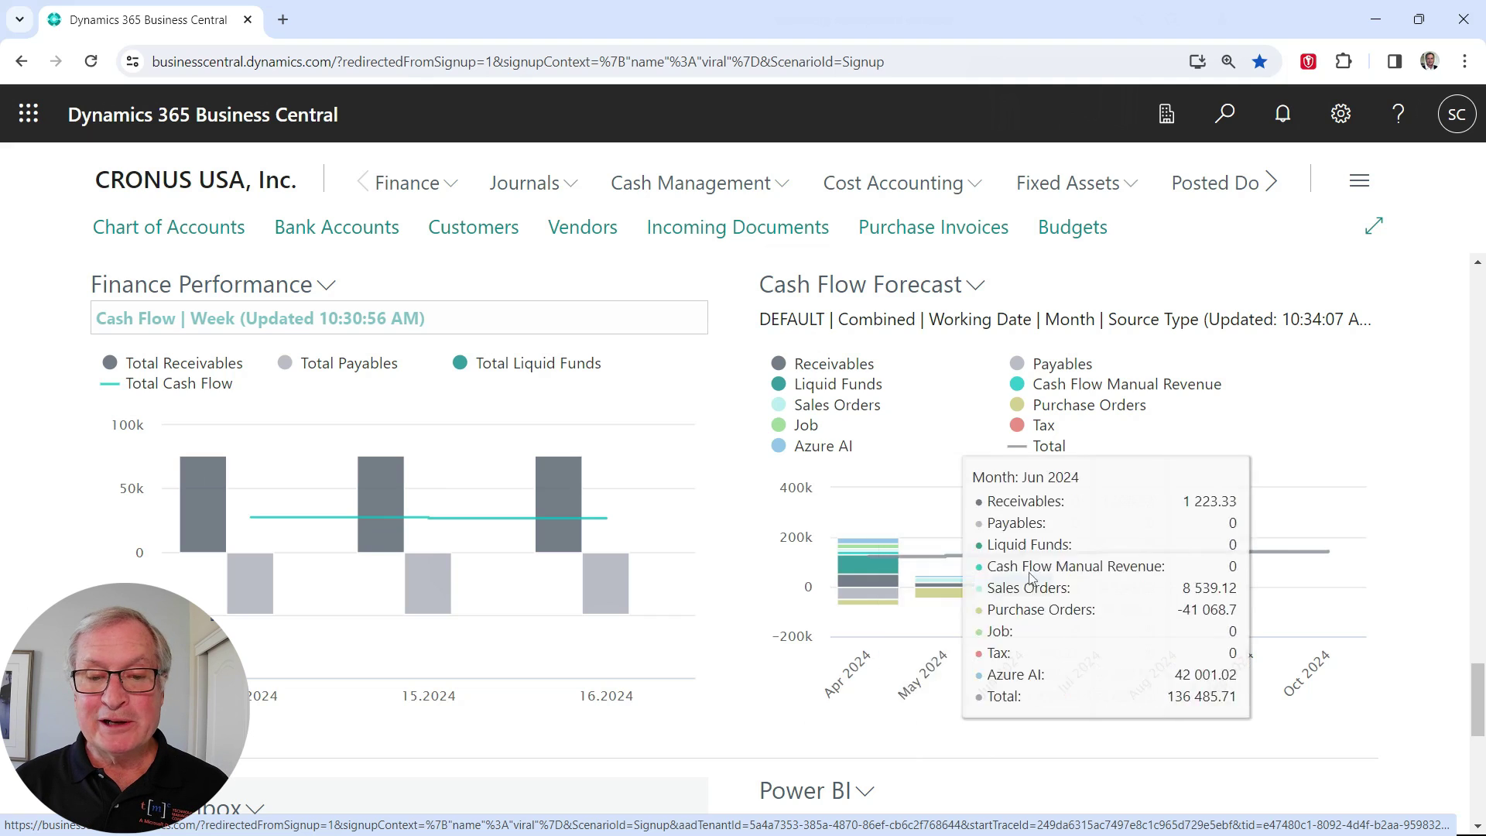
click(854, 571)
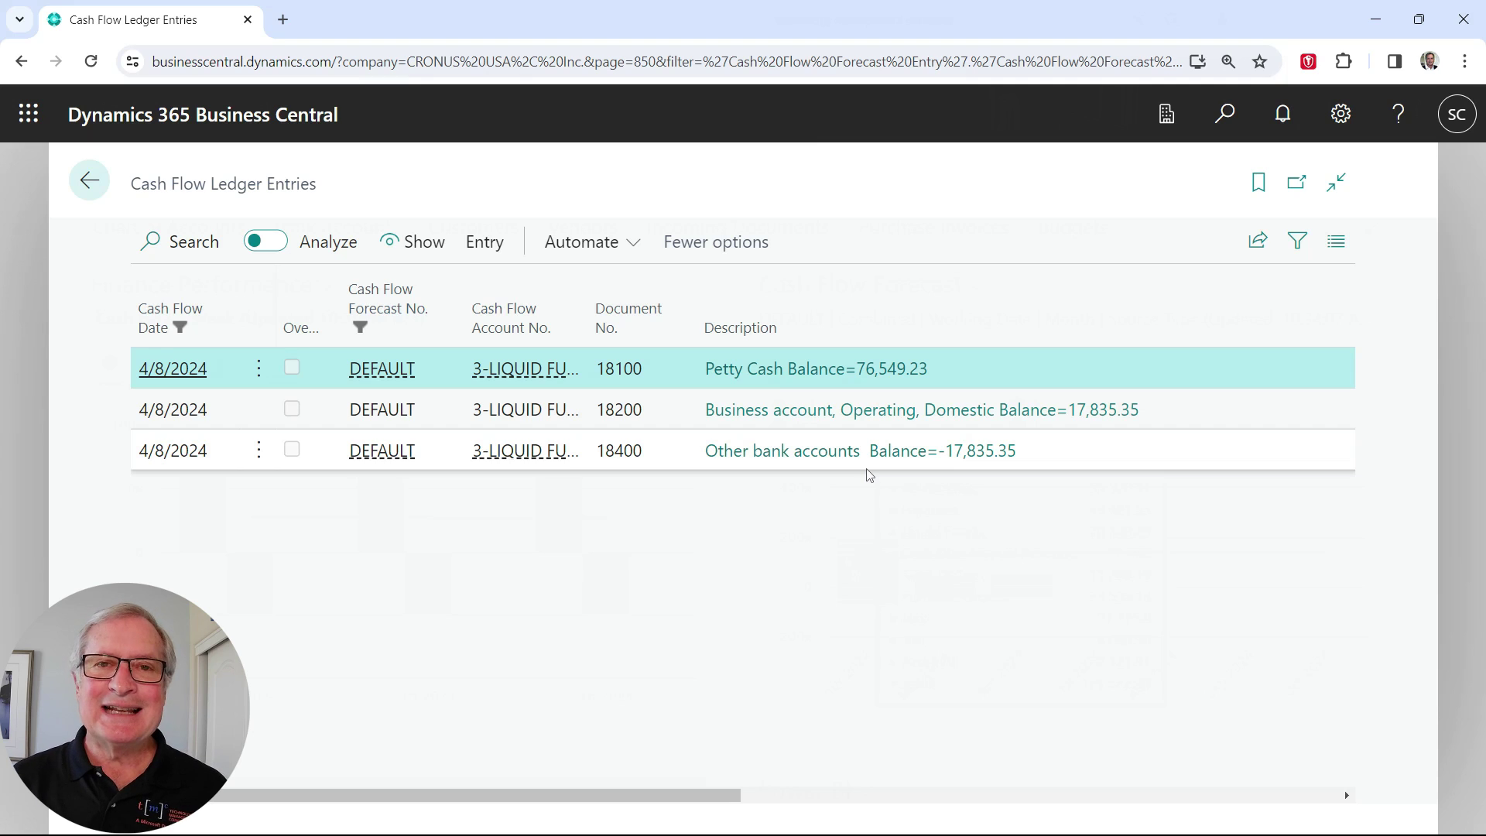
click(89, 181)
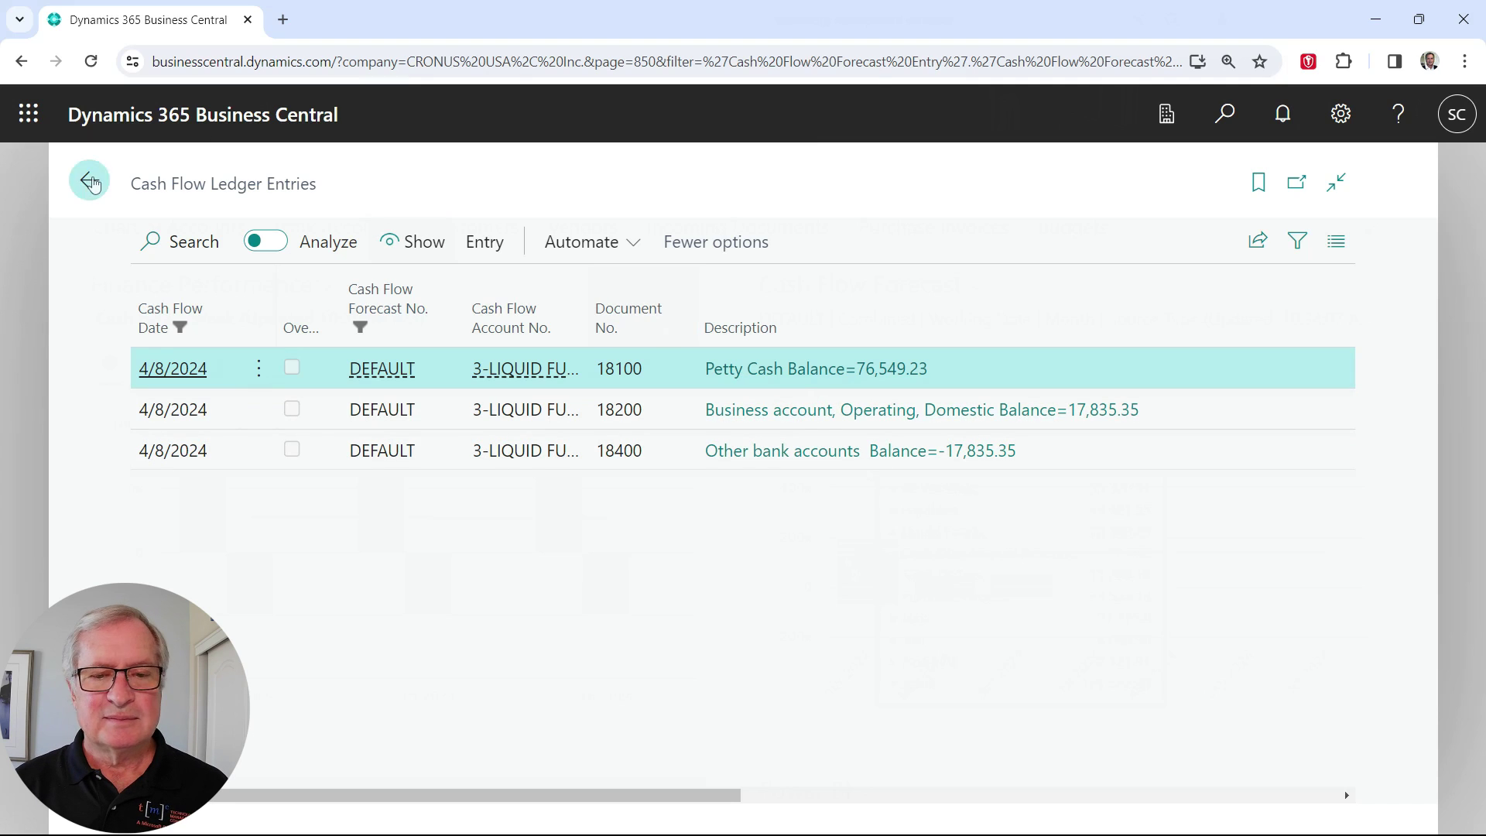
mouse_move(1010, 586)
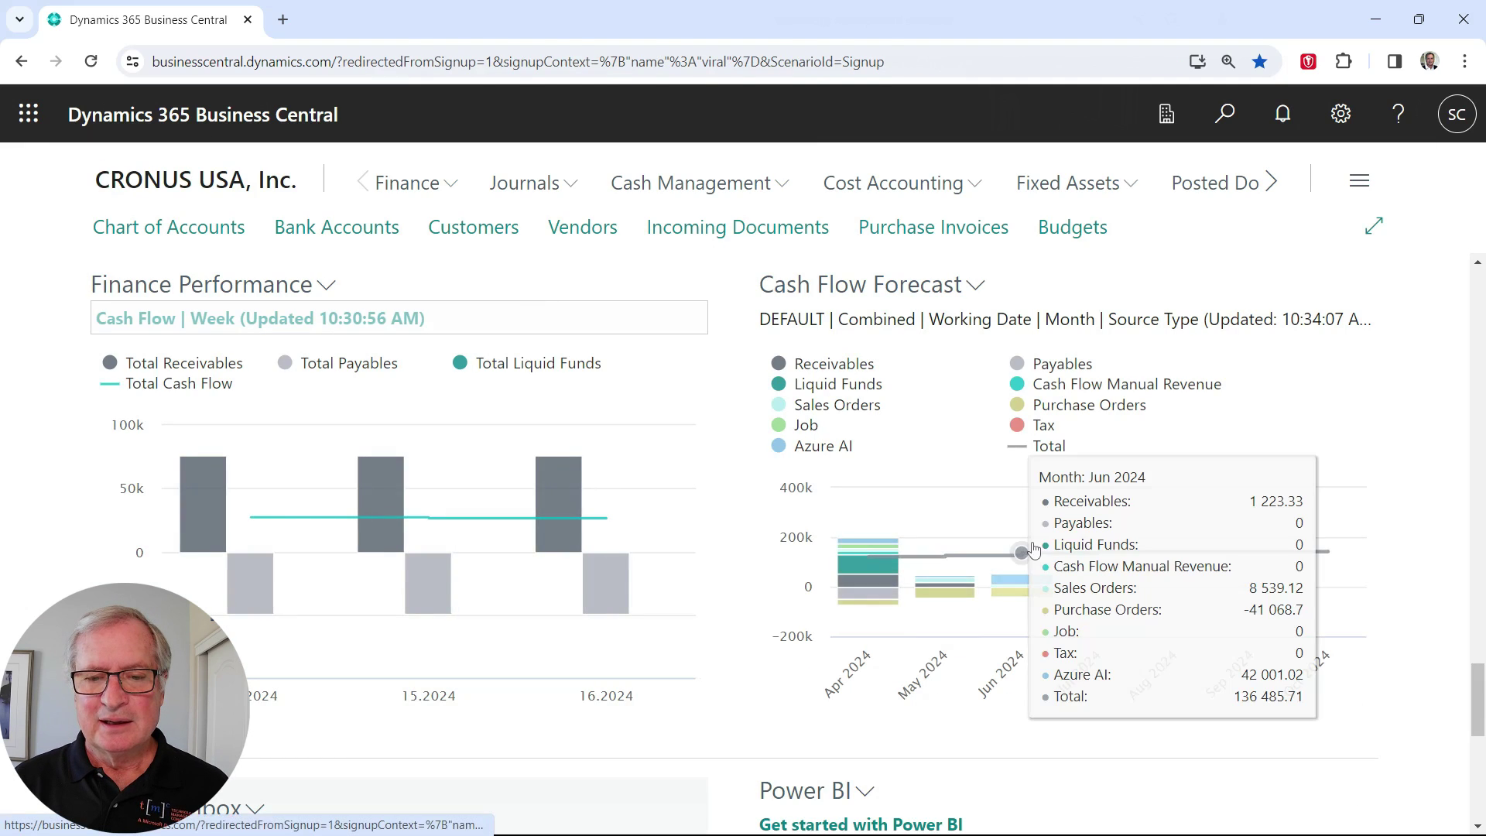
click(1010, 586)
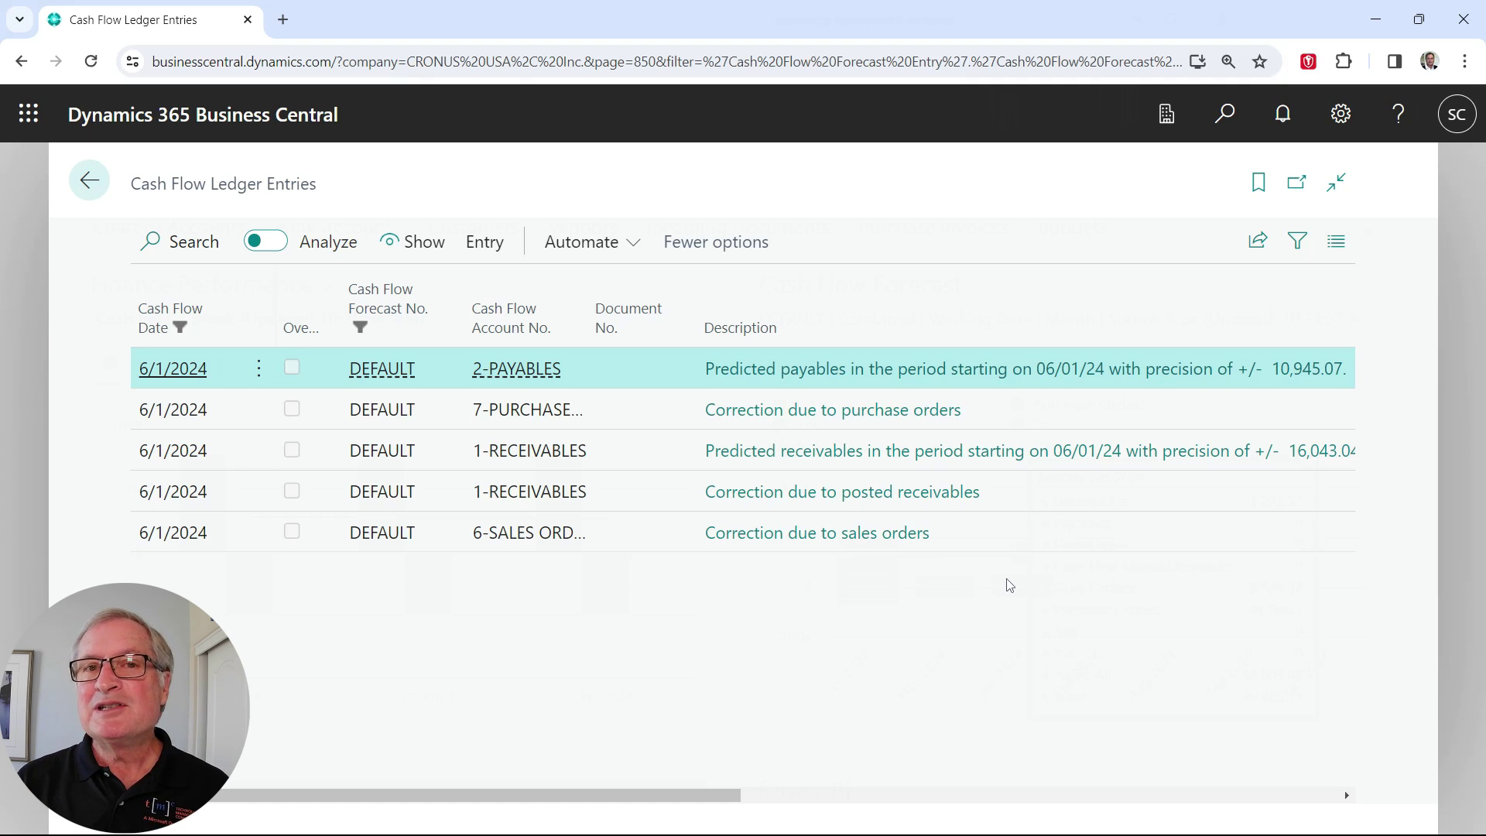
key(Escape)
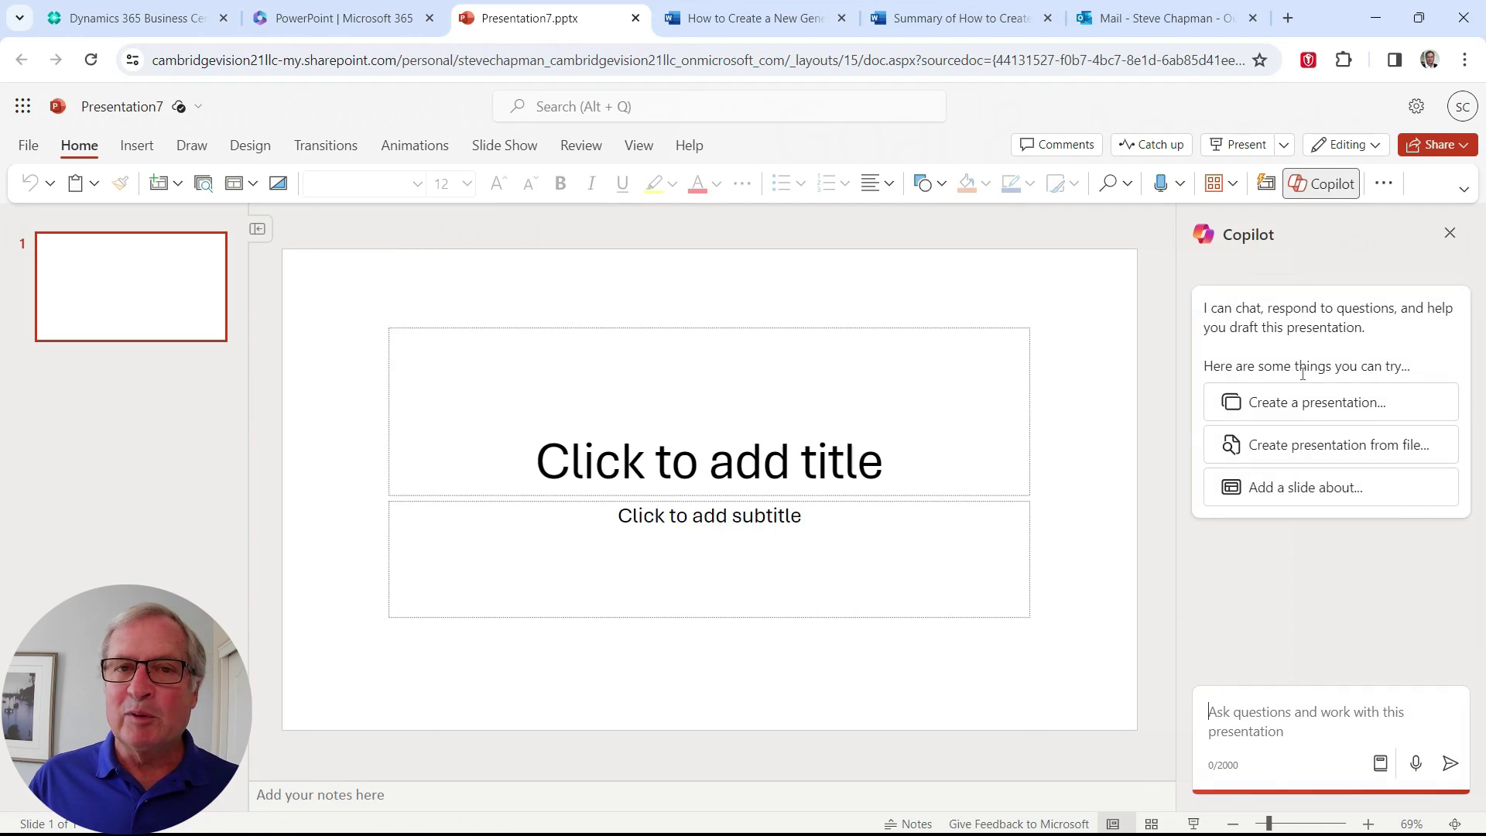
- Ask Copilot to build a presentation from the 'How to Create a New General Journal Entry' document
click(1304, 445)
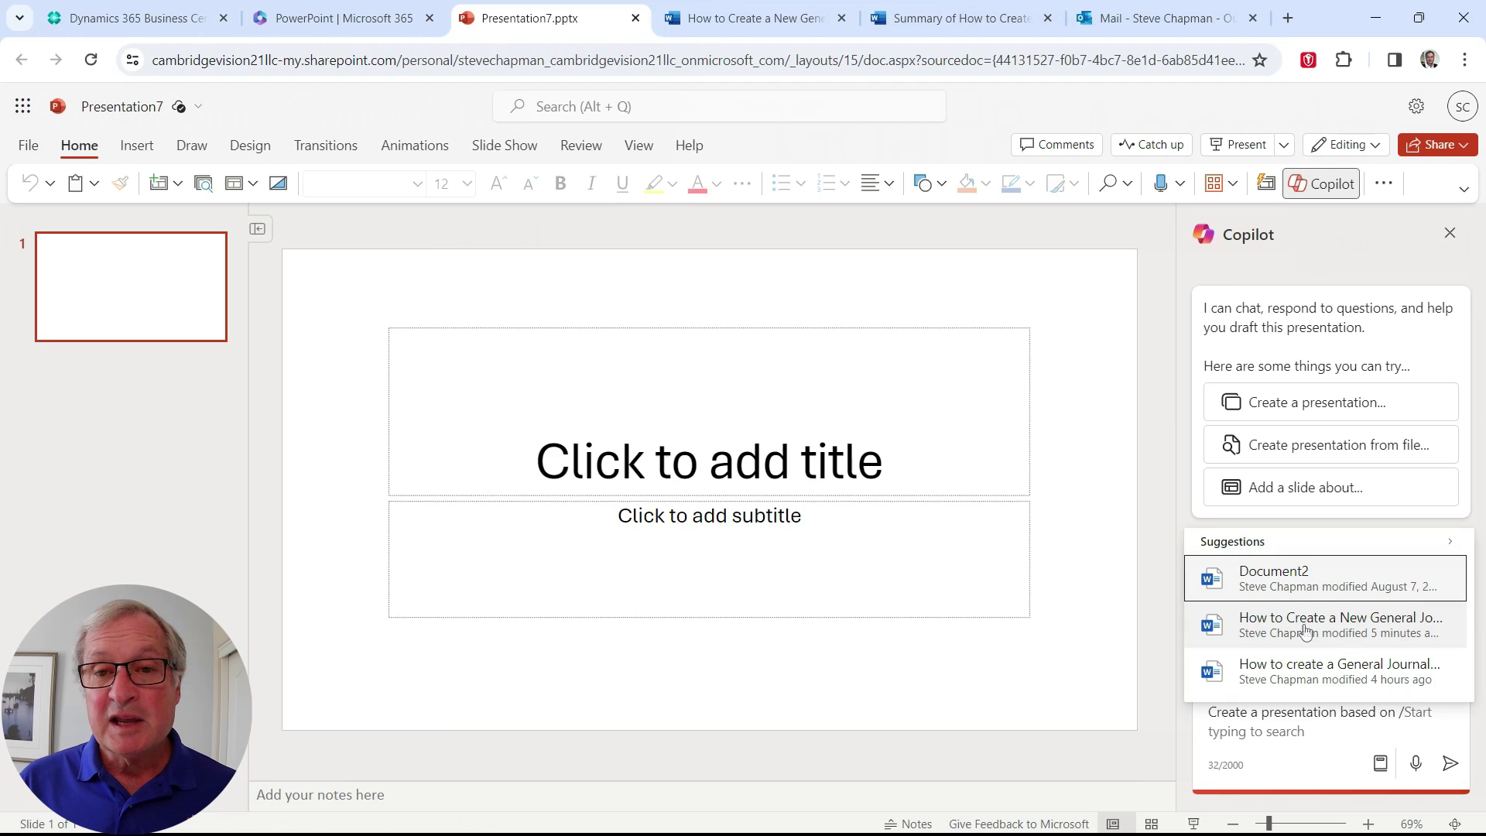
click(1306, 626)
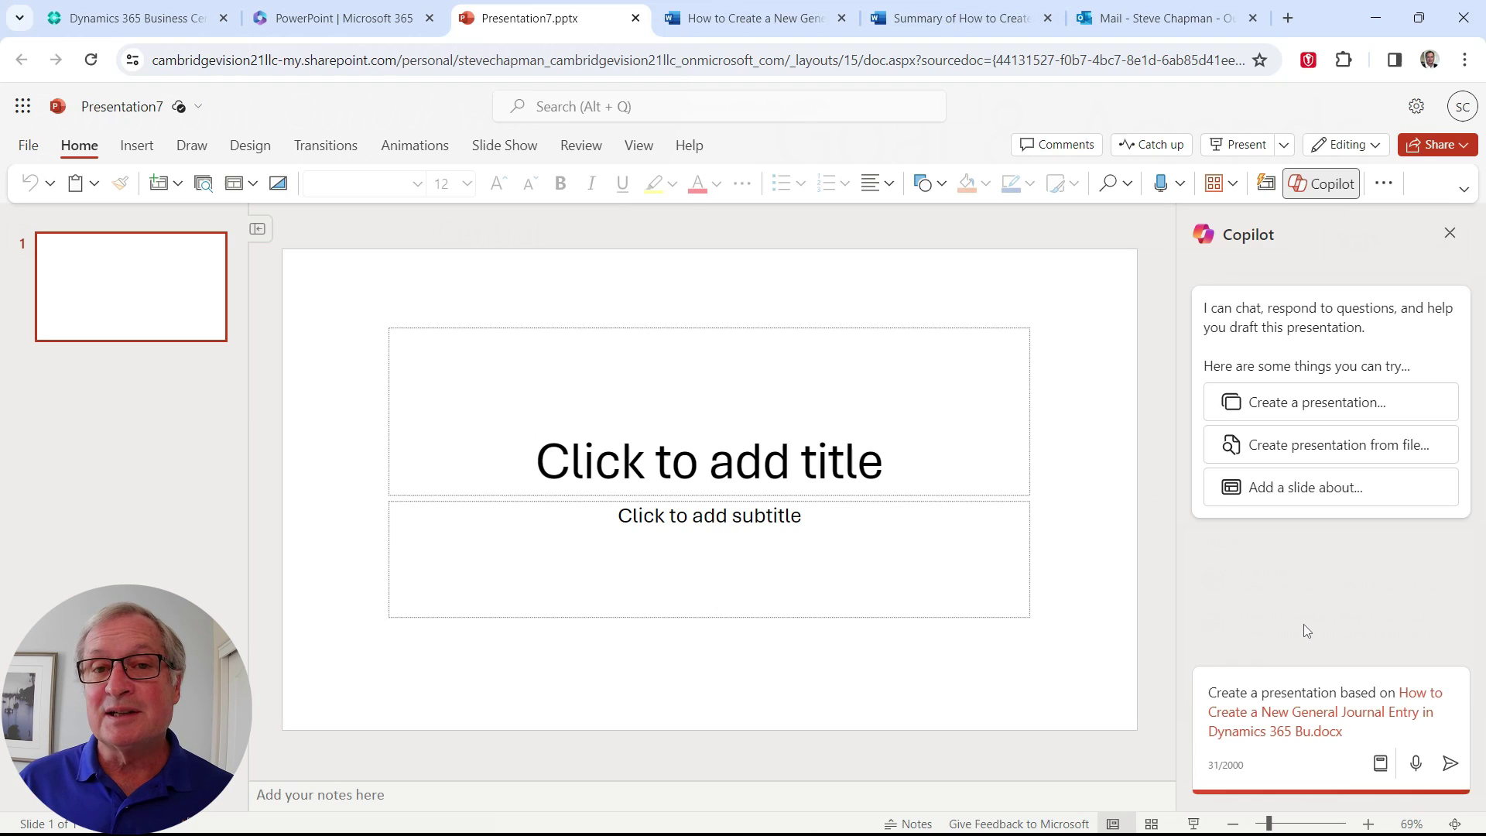
click(1449, 764)
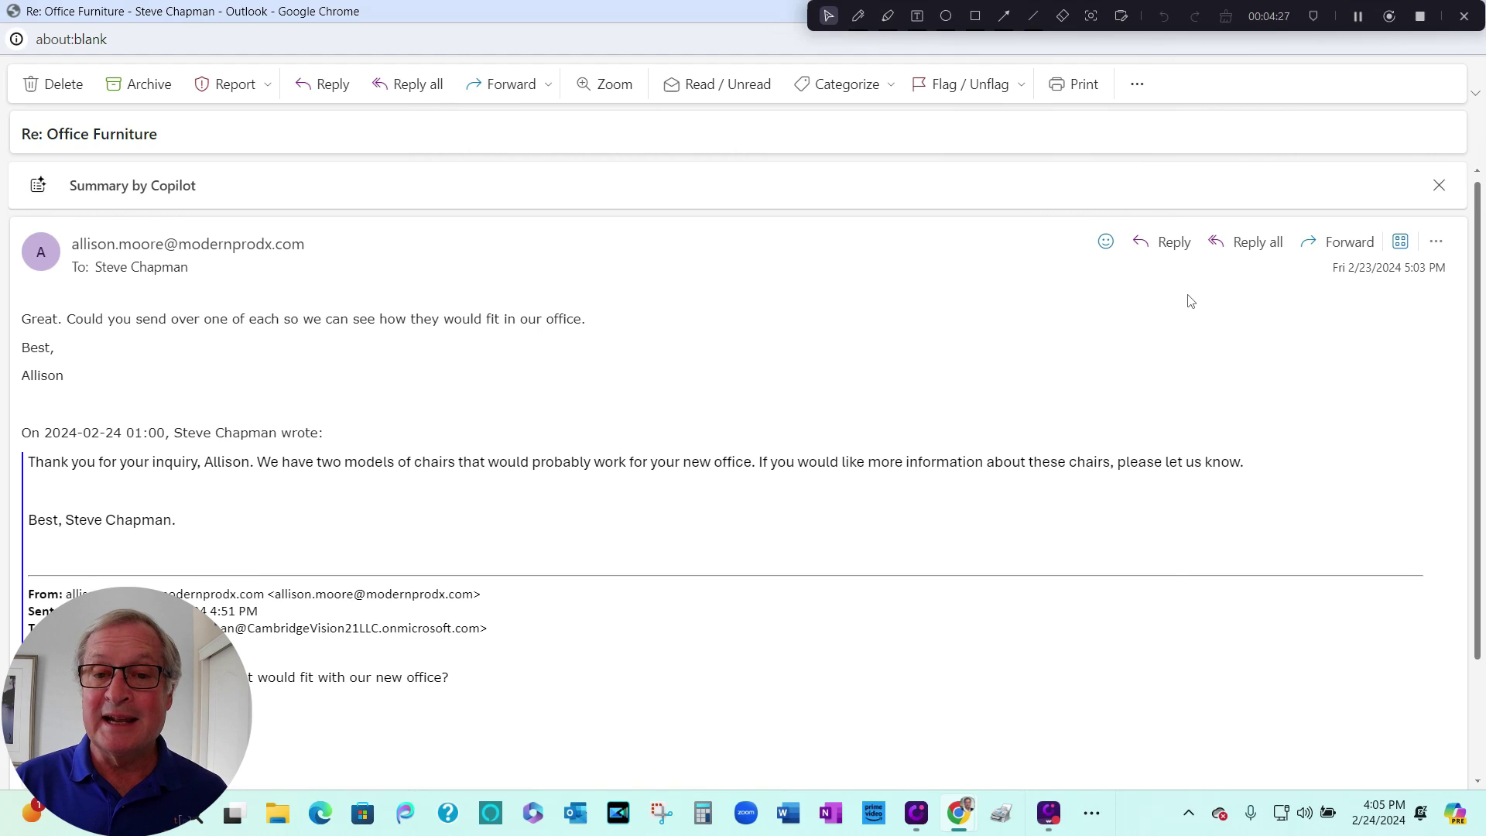
- Reply to the Office Furniture email with a kept Copilot draft confirming two chairs were ordered
click(1168, 242)
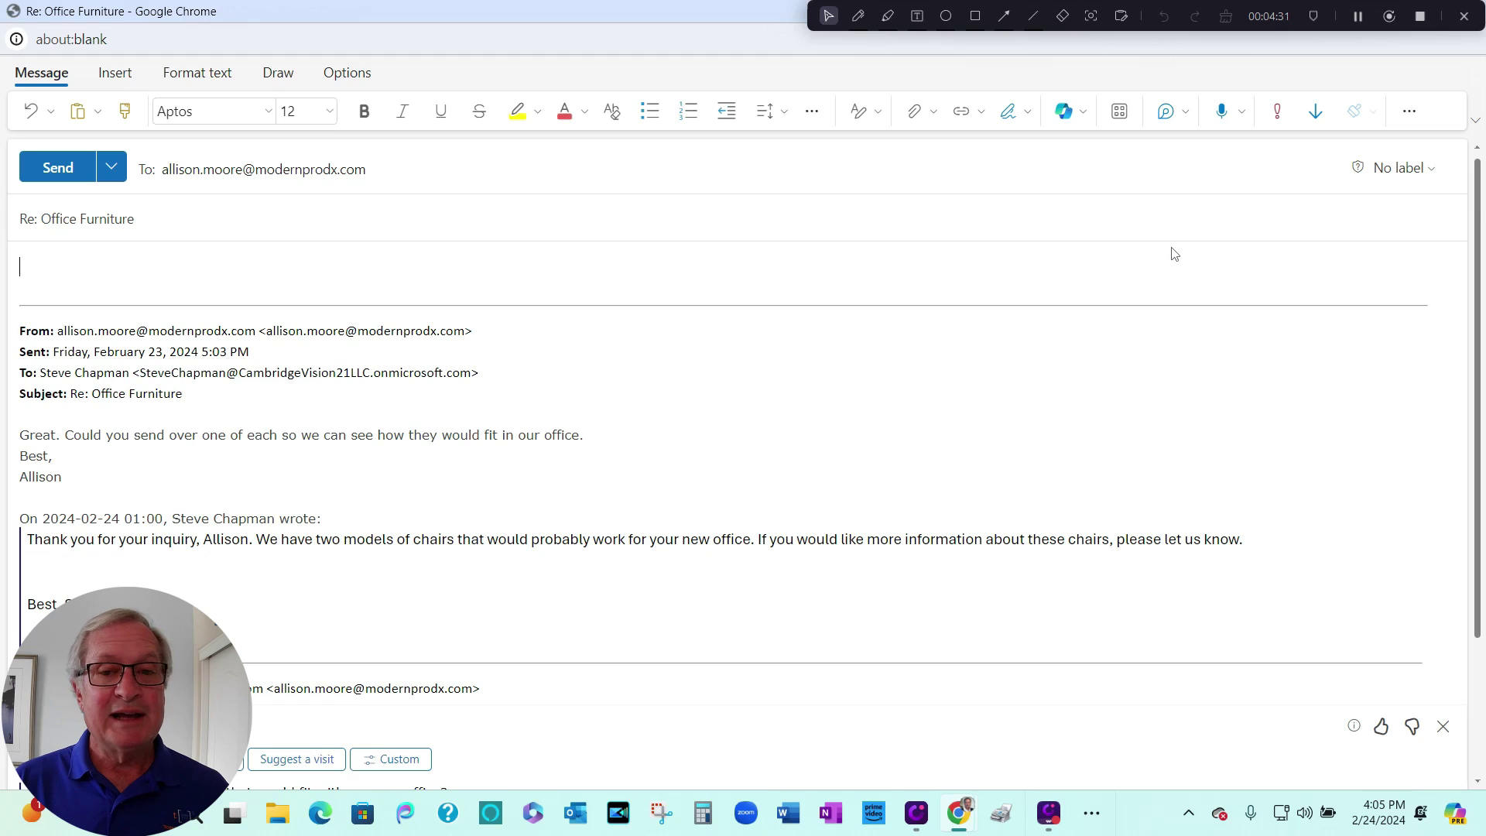
click(1063, 111)
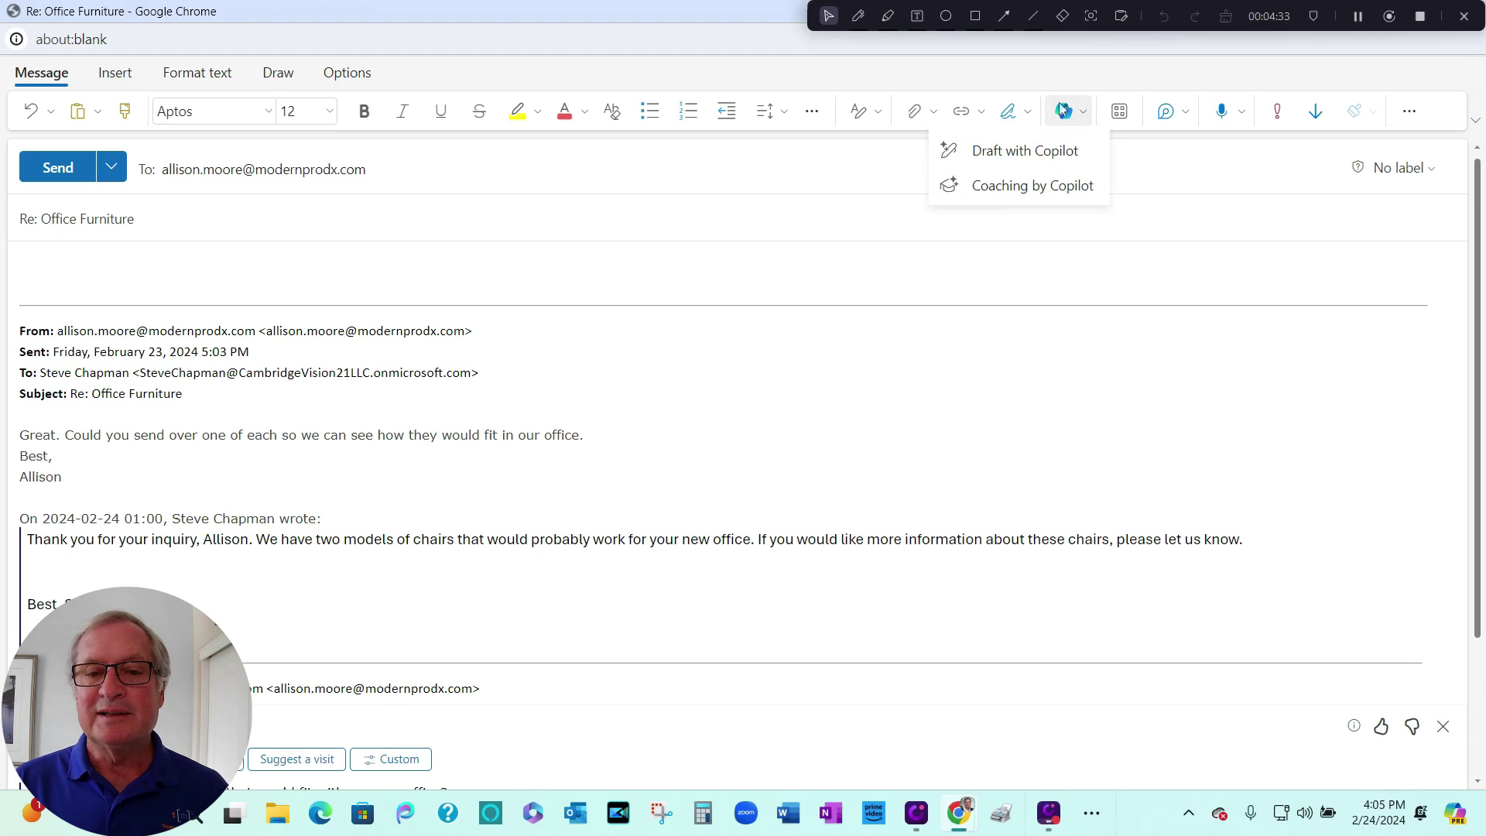
click(1020, 157)
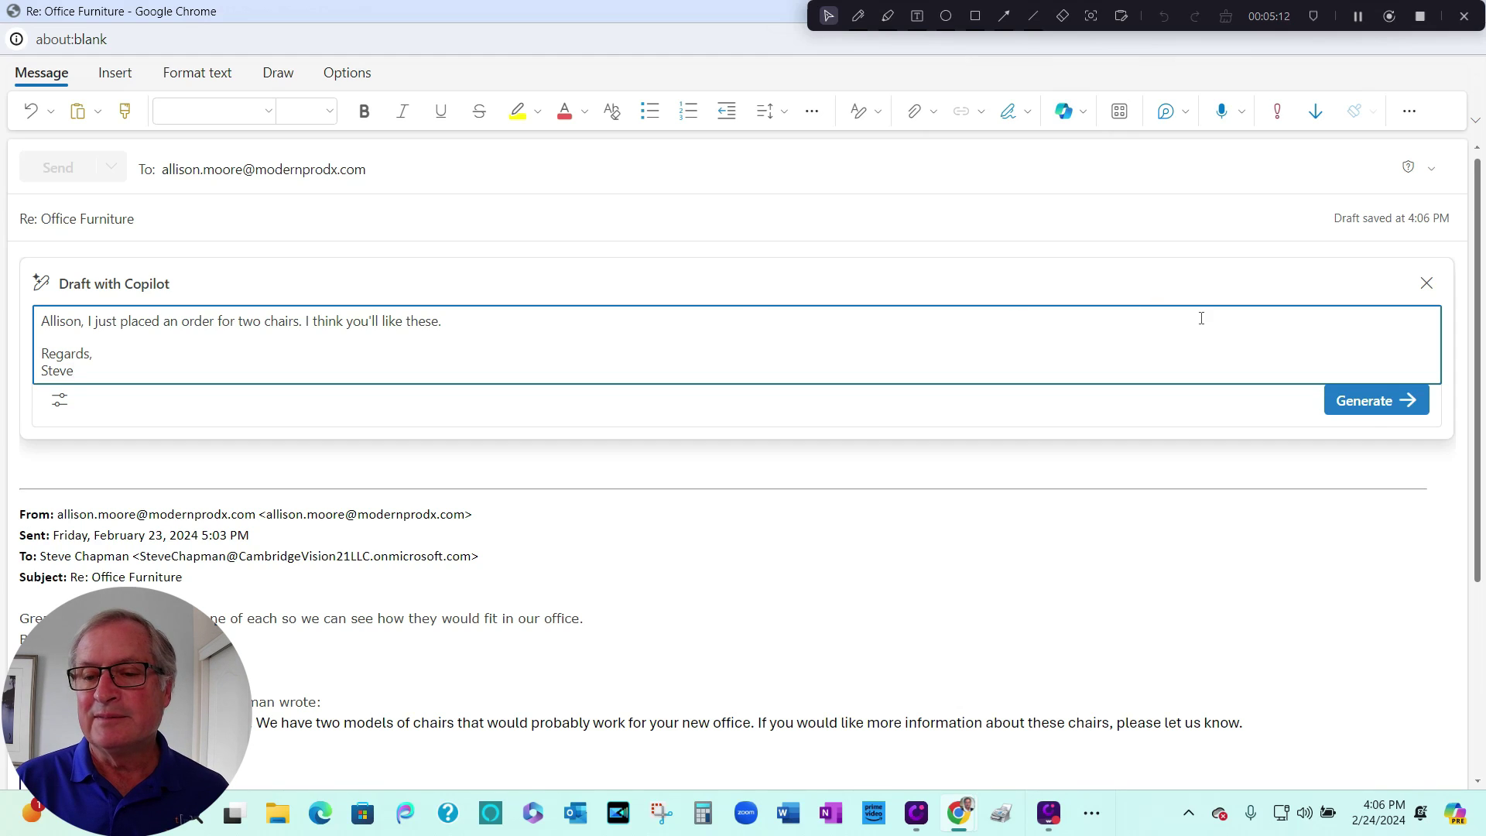
click(1366, 404)
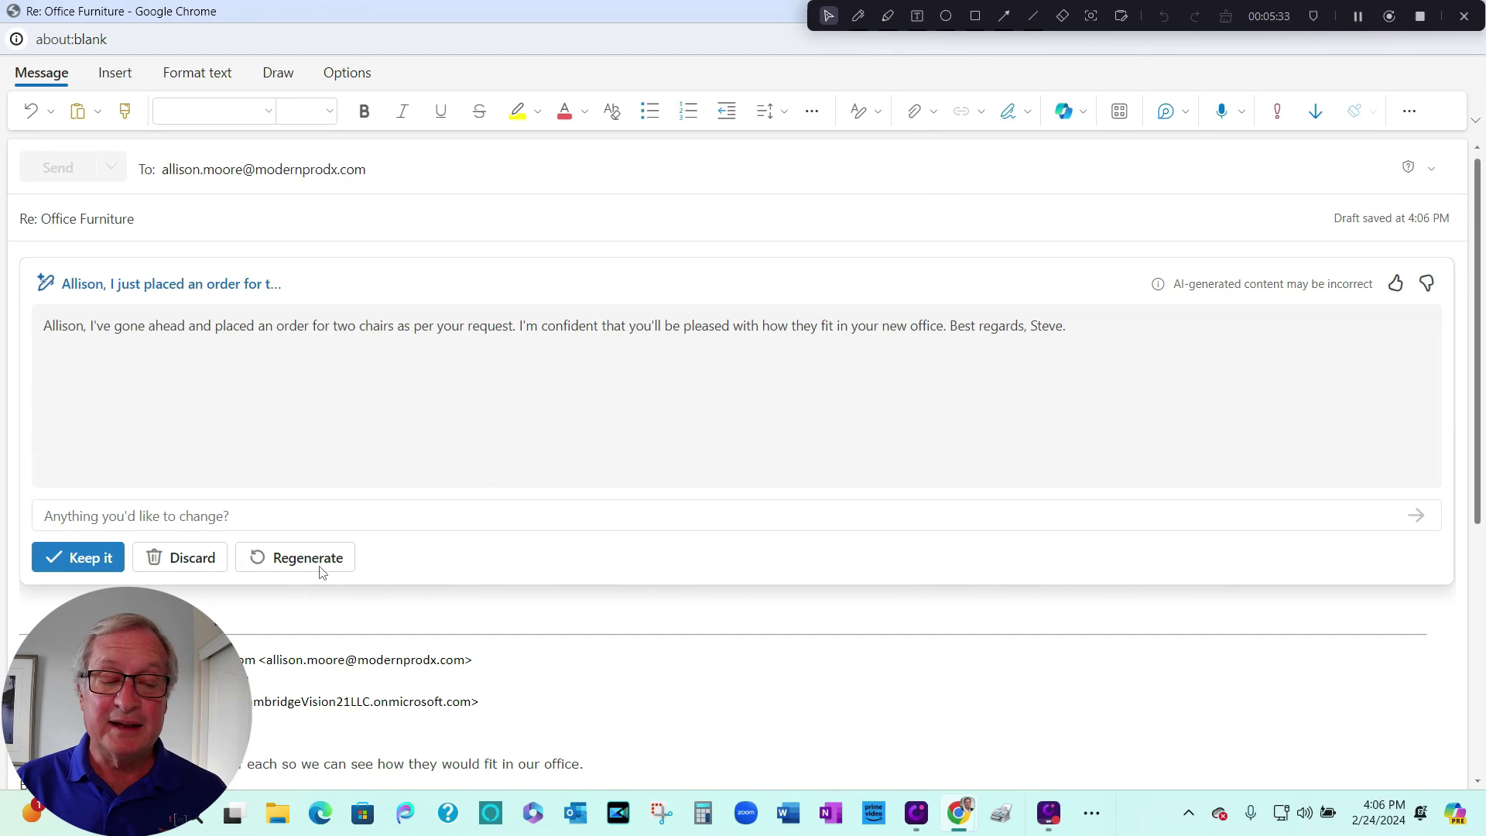
click(90, 557)
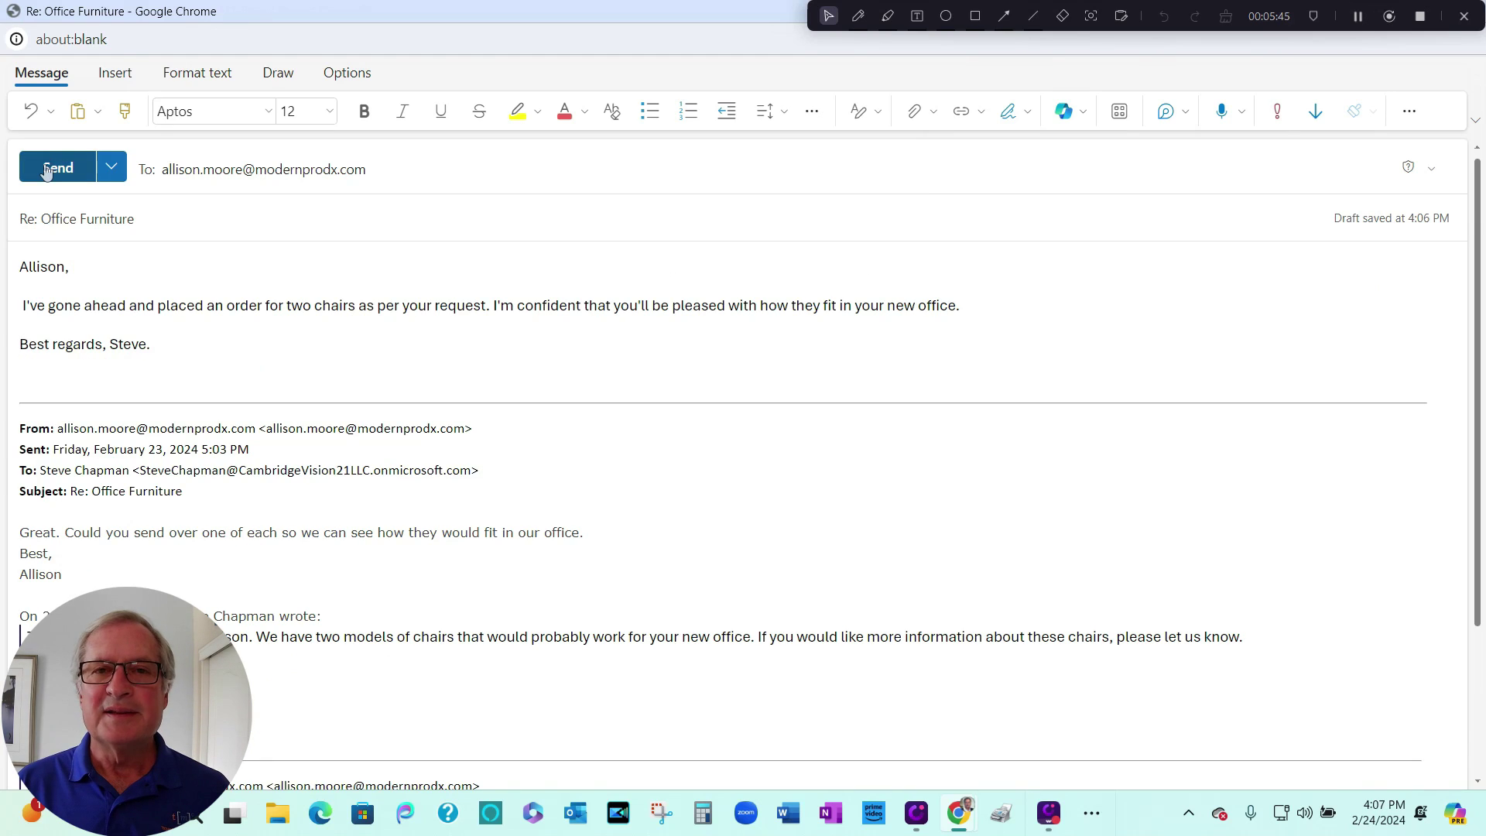
- Send the Copilot-drafted reply about the two ordered chairs in the Office Furniture thread
click(48, 172)
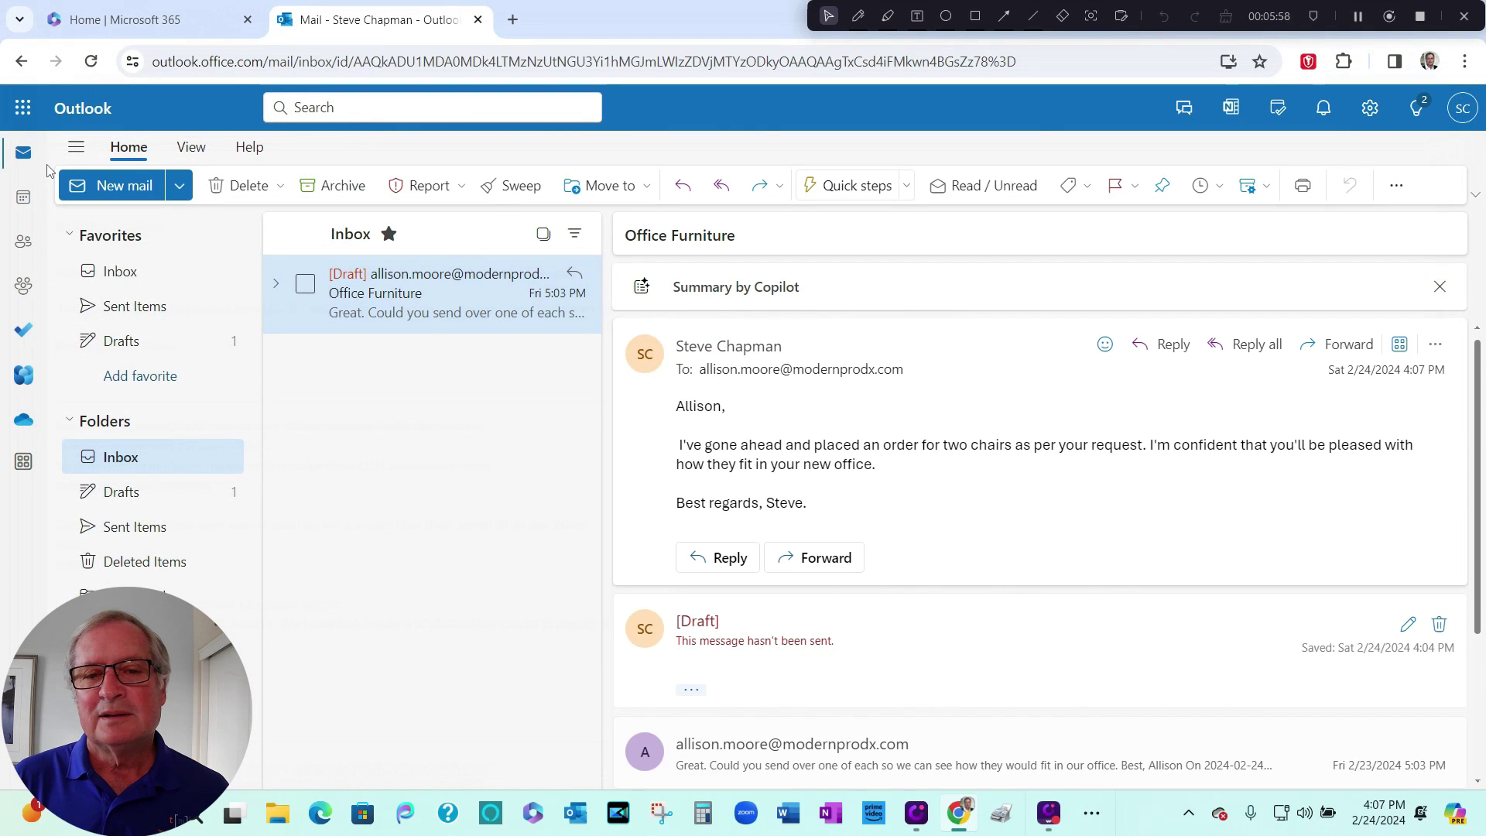